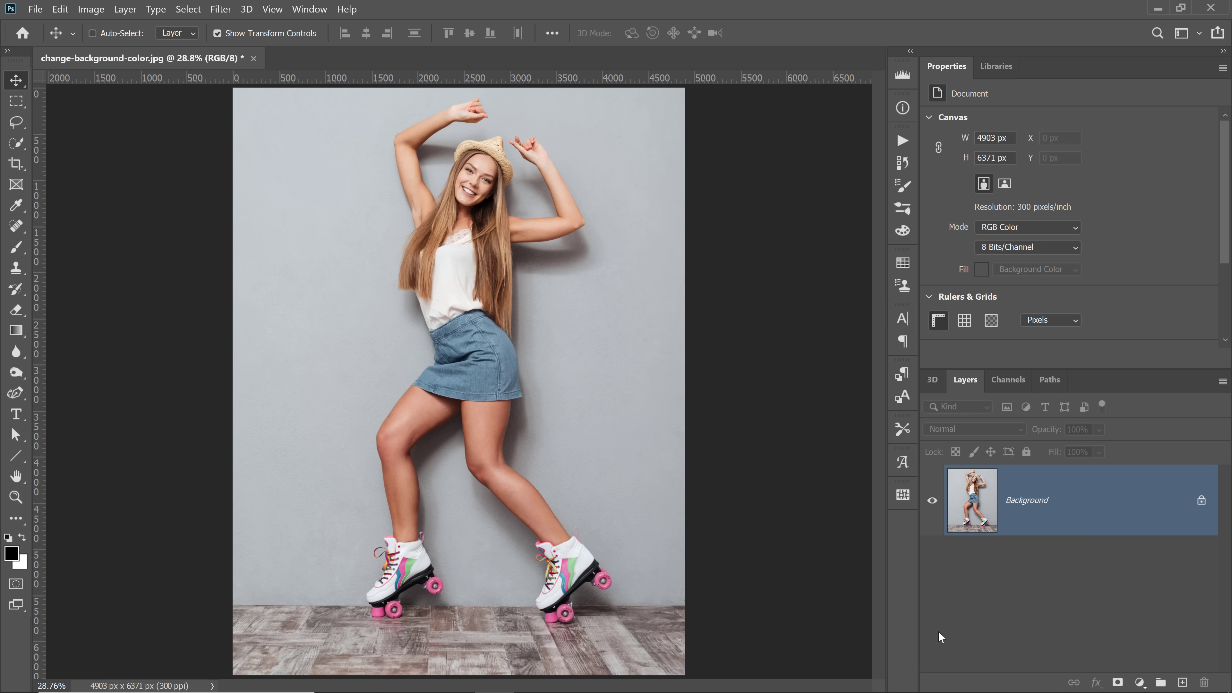
# Step: Quick-select the woman's hair, top, skirt and right skate, remove a wall loop, then deselect
pyautogui.click(16, 143)
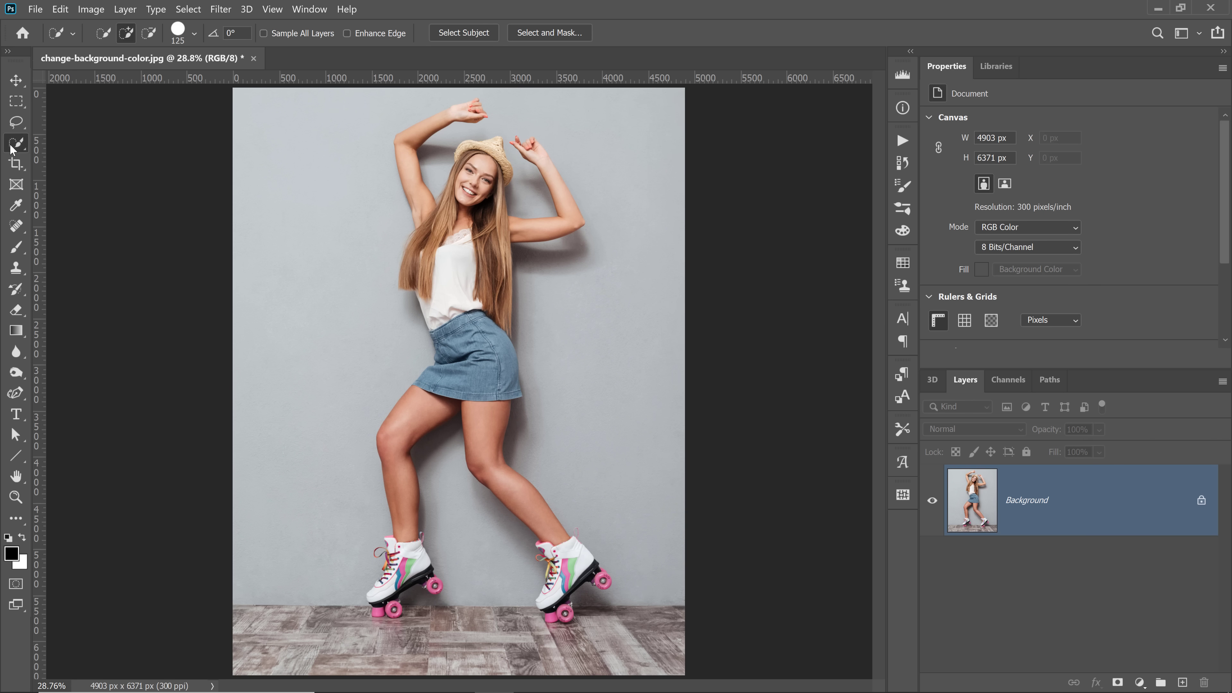
pyautogui.click(139, 158)
pyautogui.moveTo(445, 248)
pyautogui.mouseDown()
pyautogui.moveTo(459, 321)
pyautogui.moveTo(500, 384)
pyautogui.moveTo(492, 422)
pyautogui.moveTo(512, 492)
pyautogui.mouseUp()
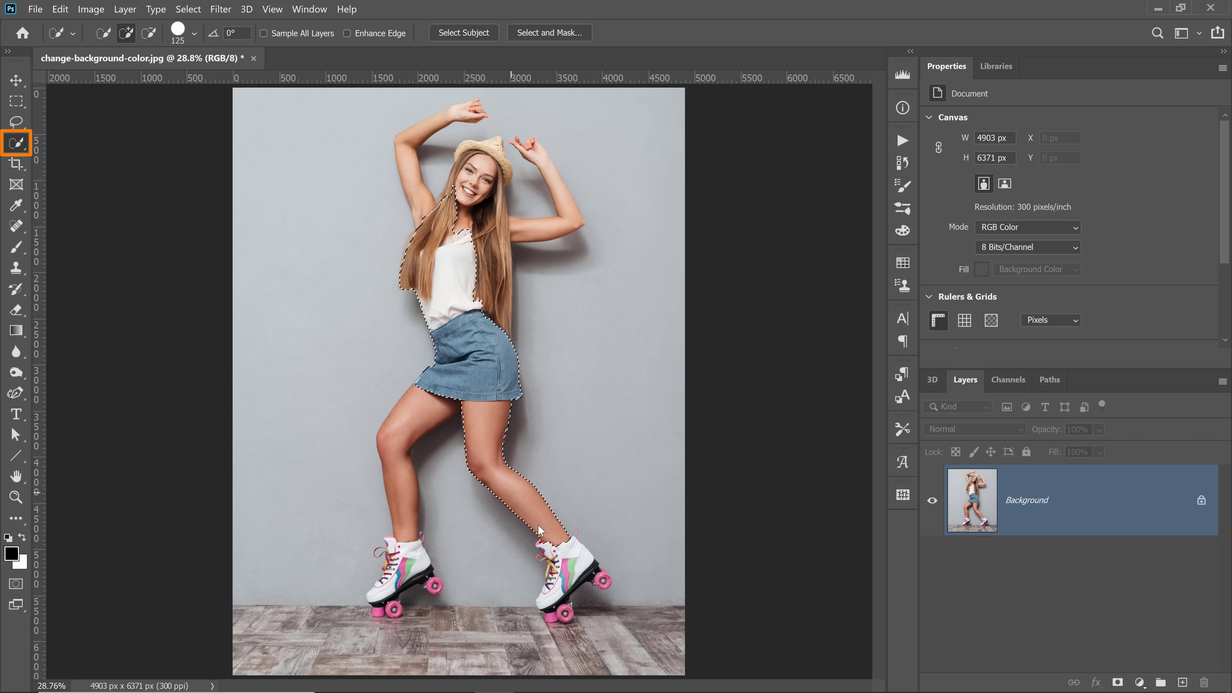
pyautogui.moveTo(544, 534); pyautogui.dragTo(580, 566)
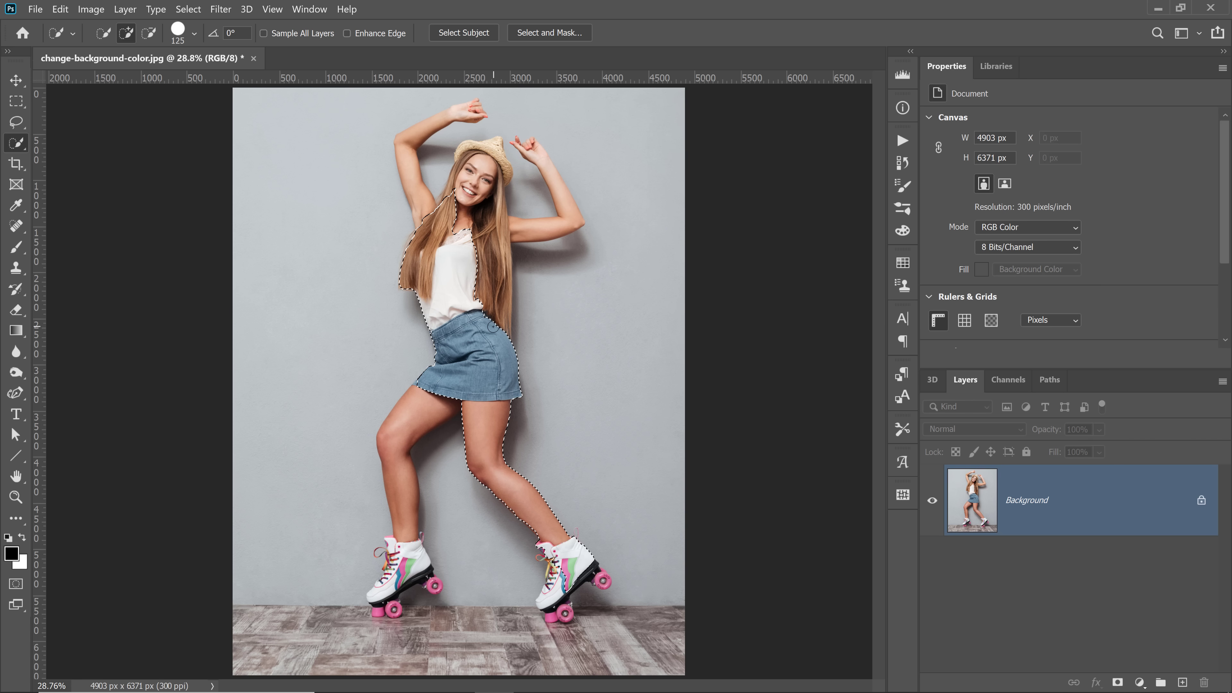
pyautogui.moveTo(494, 328); pyautogui.dragTo(516, 309)
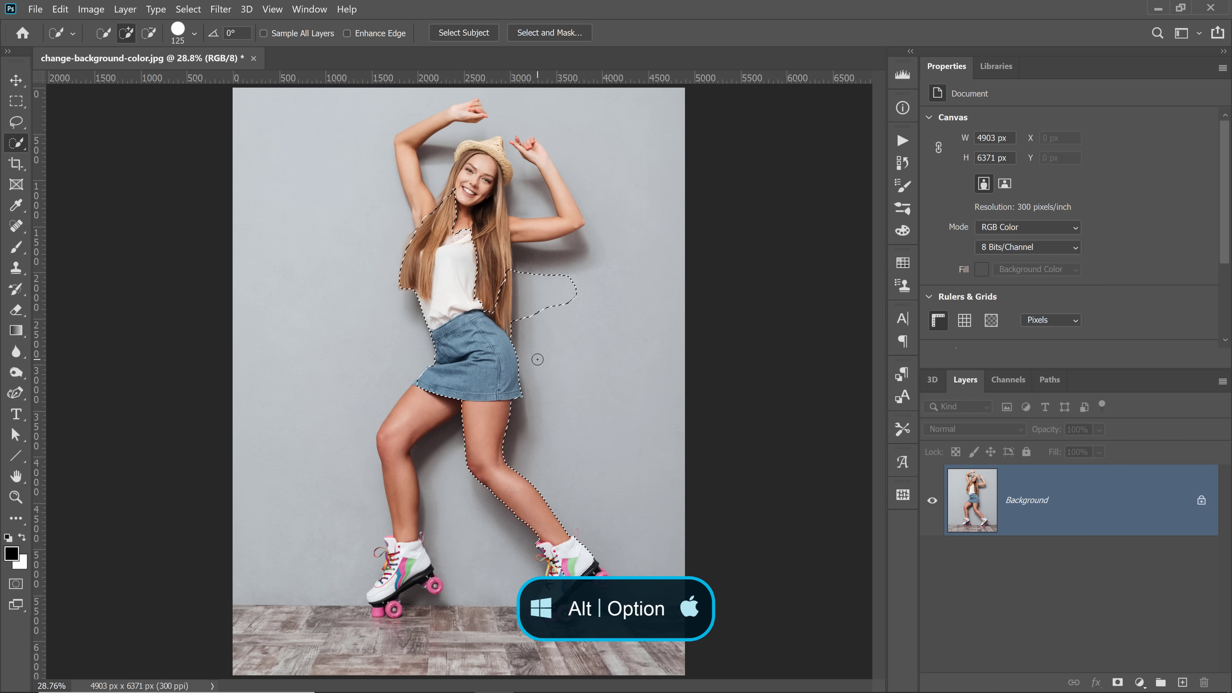
pyautogui.press('alt')
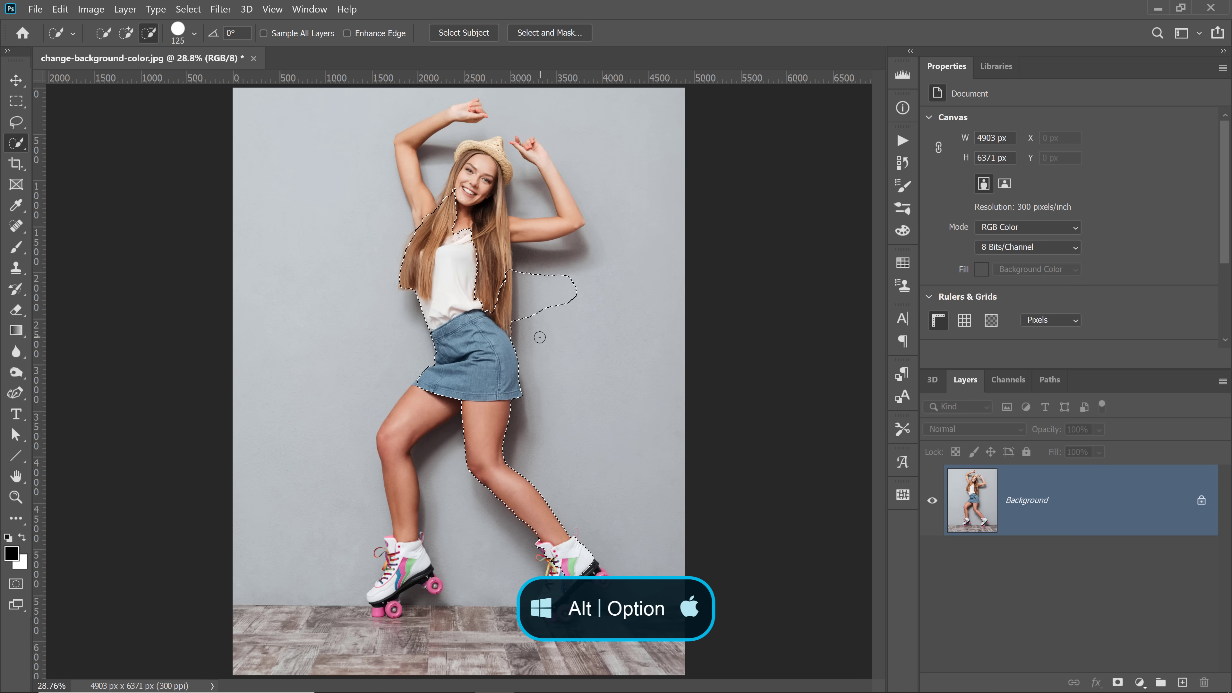
pyautogui.moveTo(558, 294); pyautogui.dragTo(551, 286)
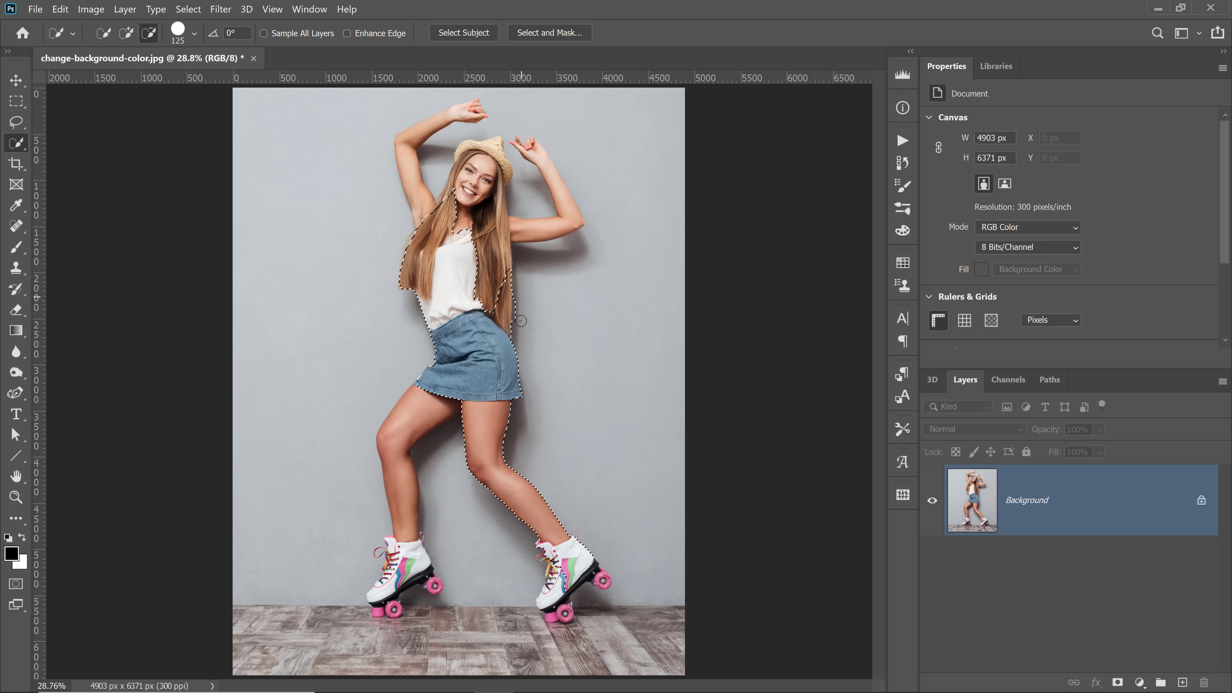
pyautogui.press('alt')
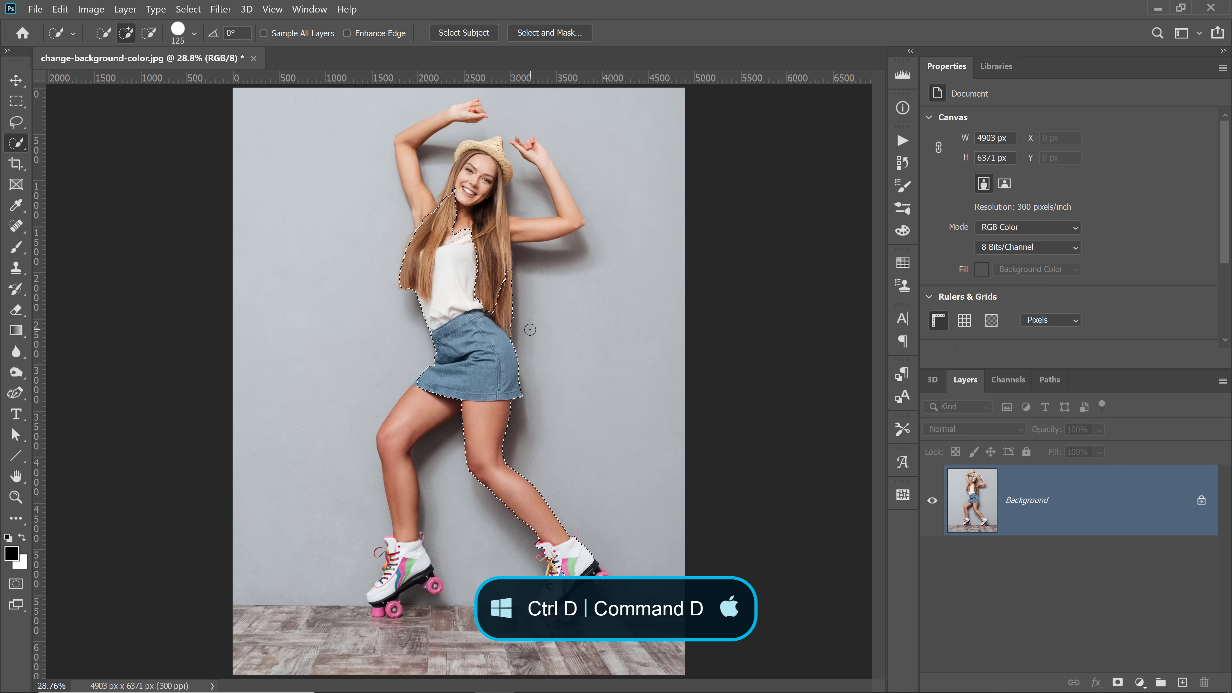
pyautogui.hotkey('ctrl', 'd')
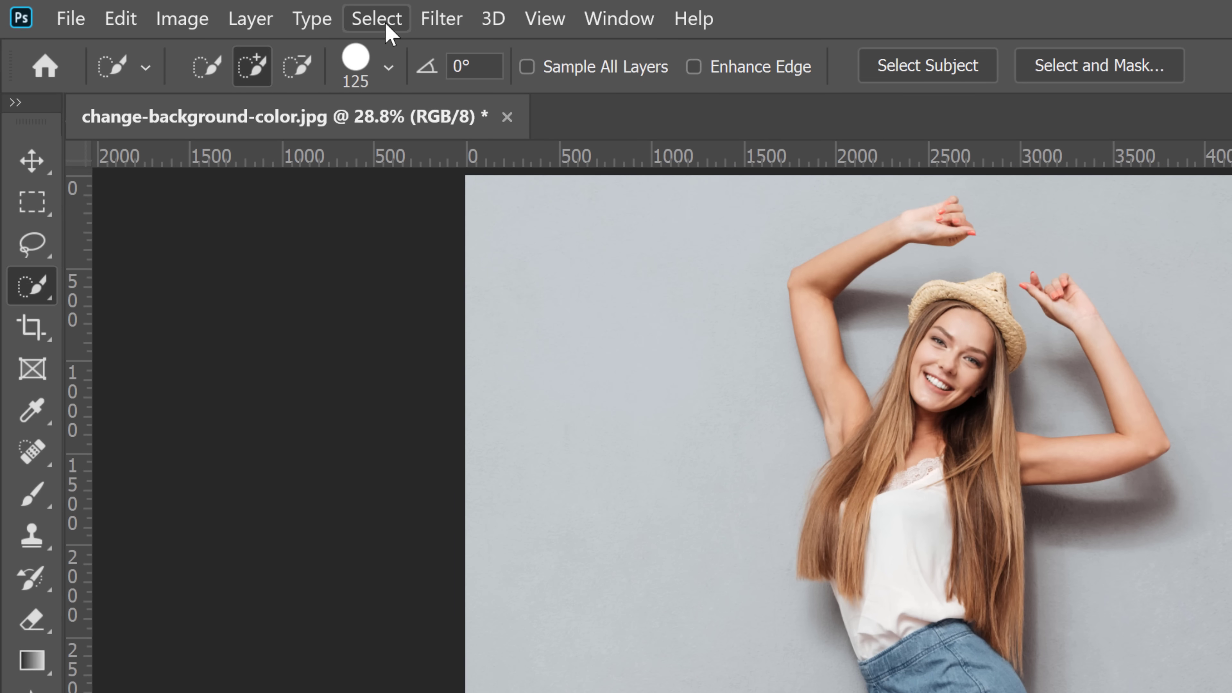
# Step: Select the woman with Select > Subject, then Alt-trim stray wall areas from the selection
pyautogui.click(383, 22)
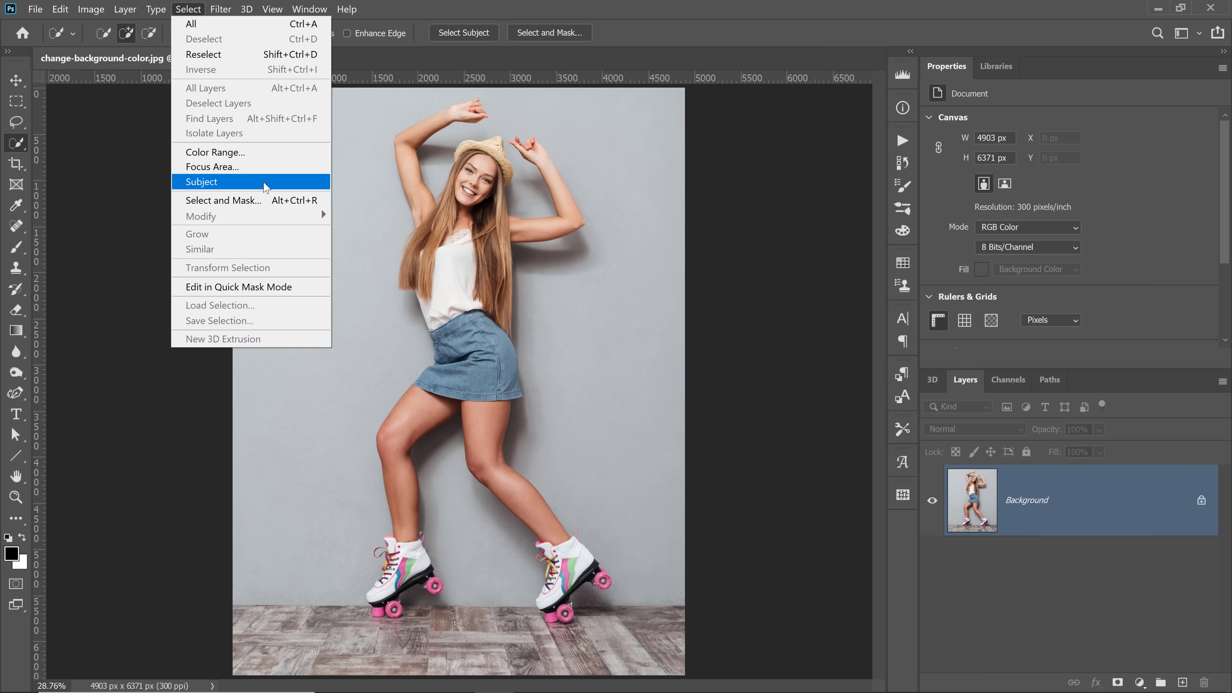
pyautogui.click(379, 262)
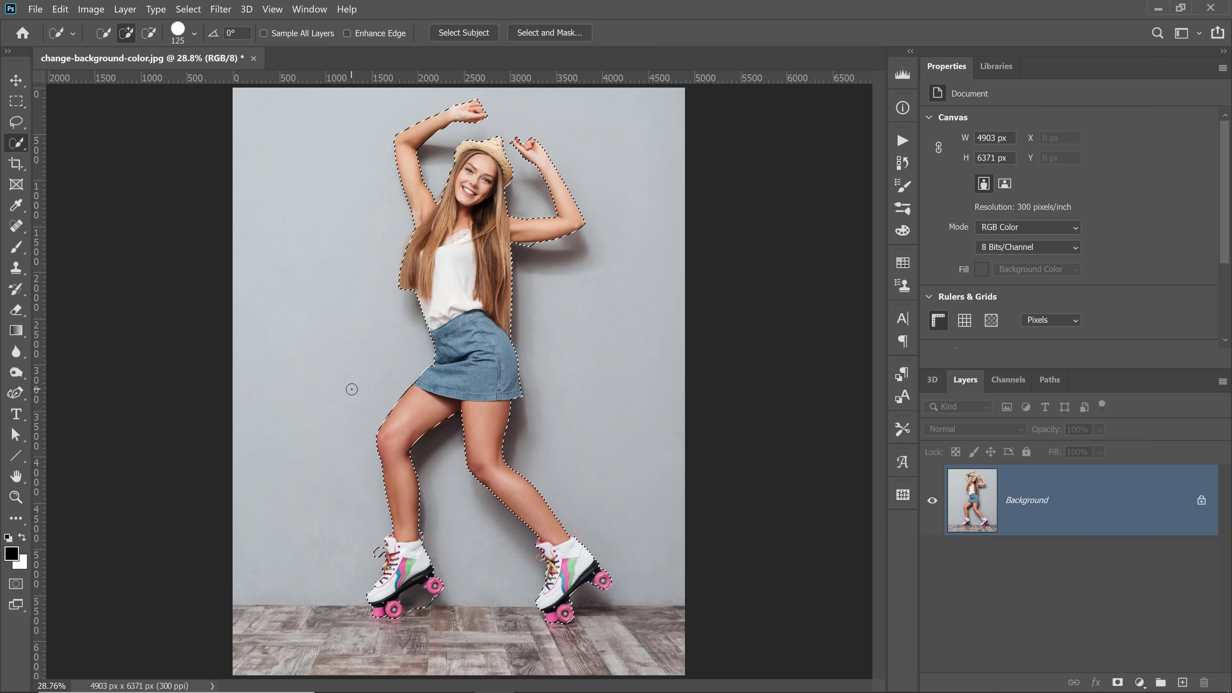
pyautogui.press('alt')
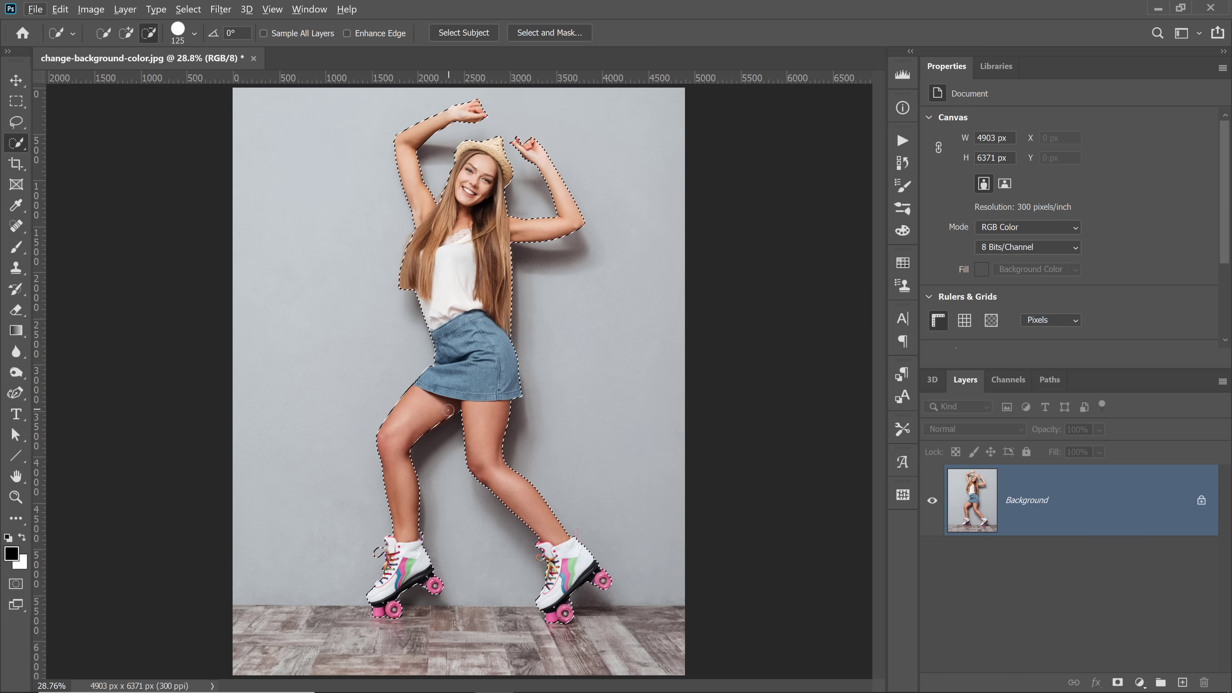
pyautogui.press('alt')
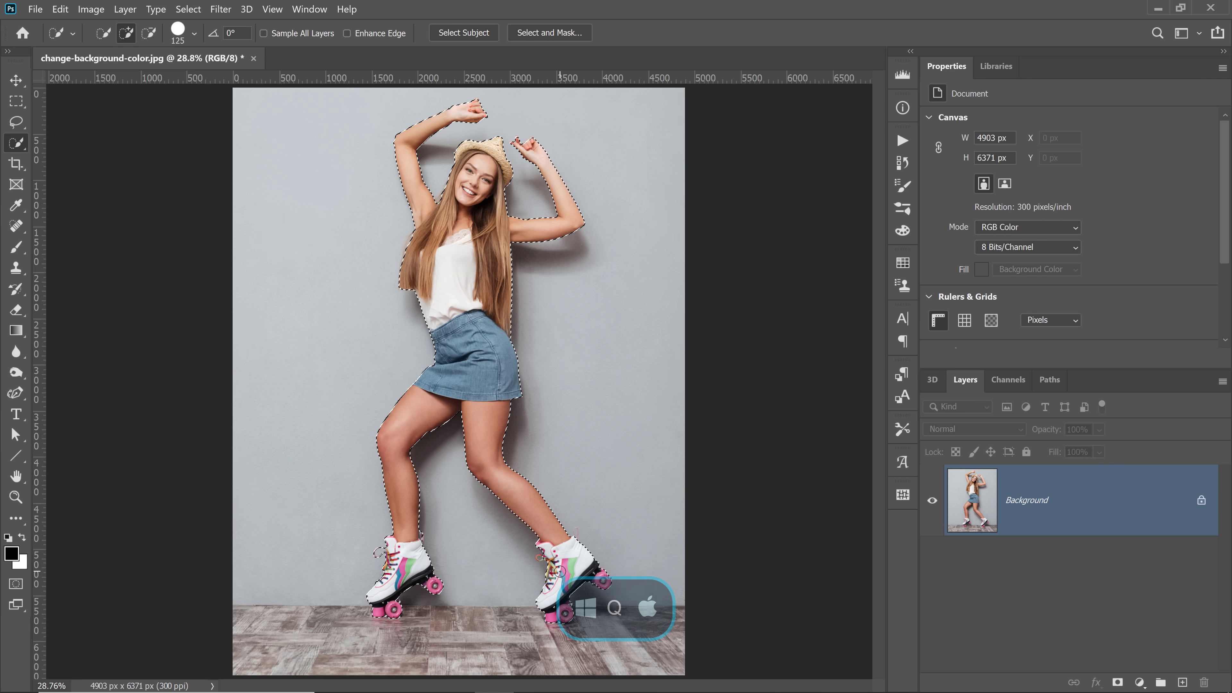
# Step: In Quick Mask, zoom to 300% and paint black over the wall inside the right skate's shoelace loop
pyautogui.press('q')
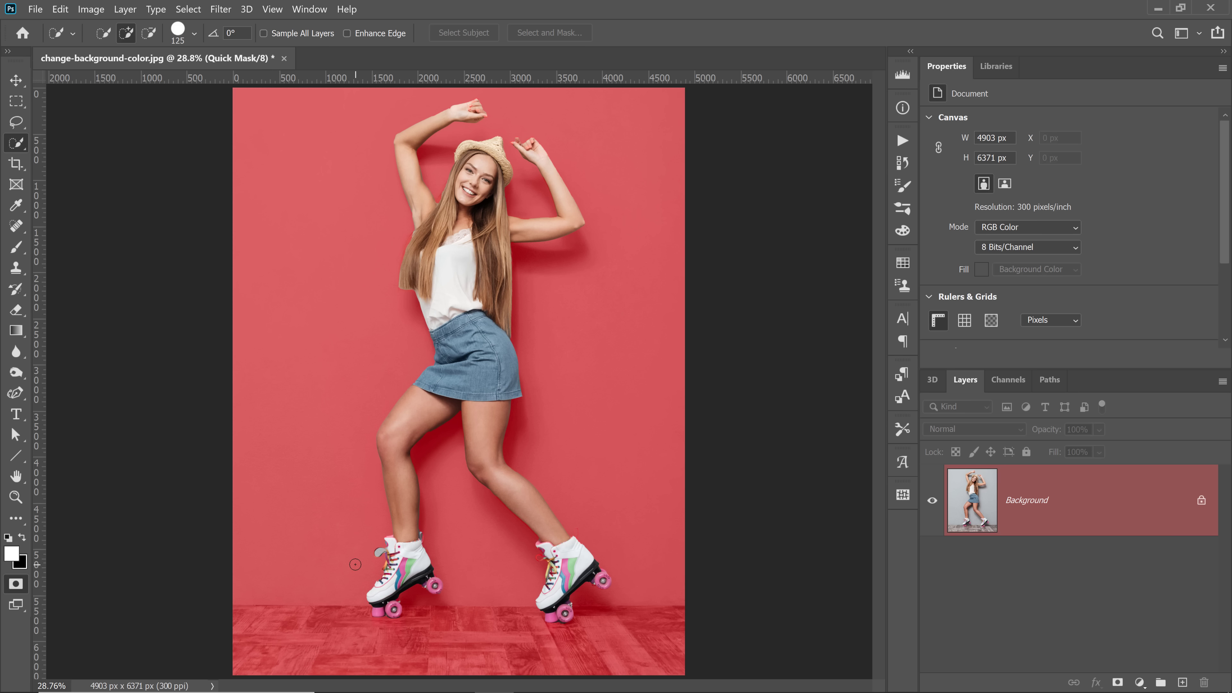
pyautogui.click(16, 247)
pyautogui.click(122, 246)
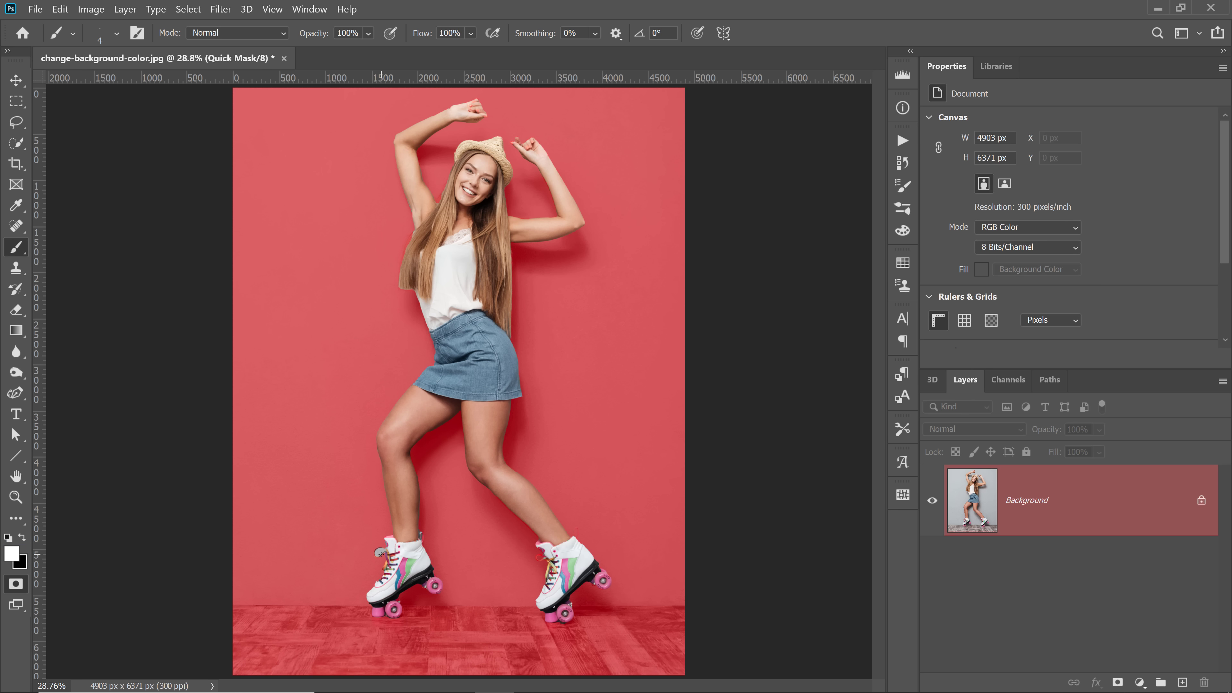
pyautogui.press('z')
pyautogui.moveTo(381, 553); pyautogui.dragTo(382, 556)
pyautogui.click(381, 556)
pyautogui.click(379, 555)
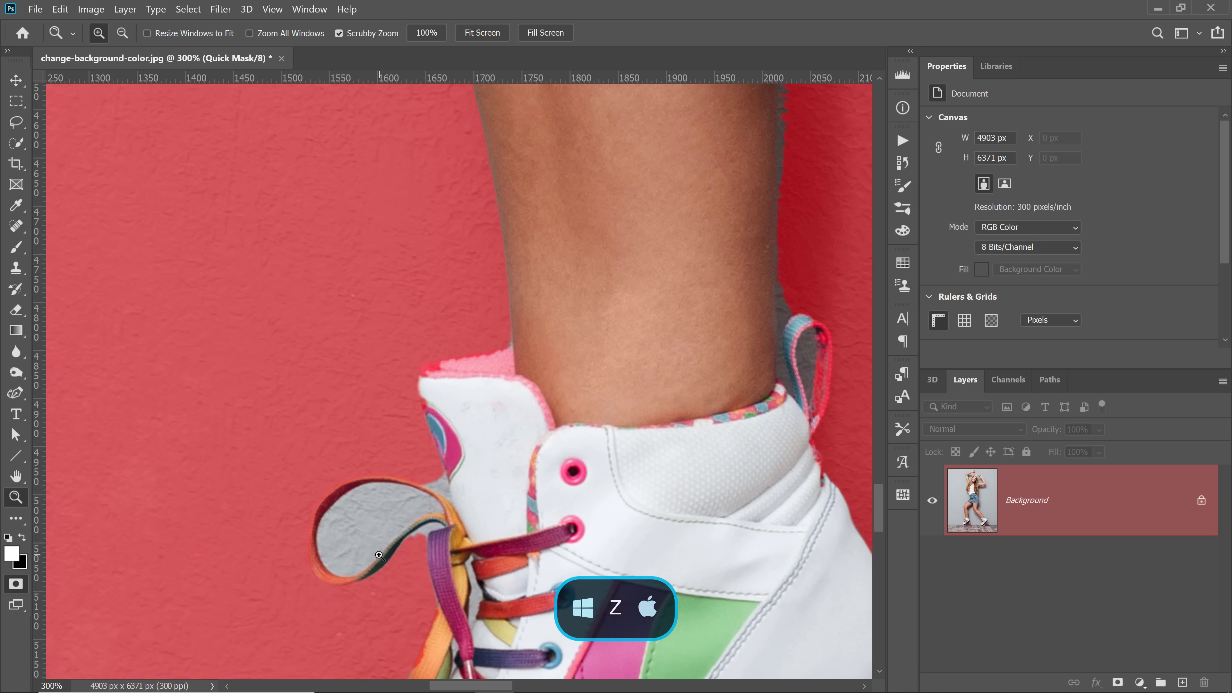
pyautogui.press('b')
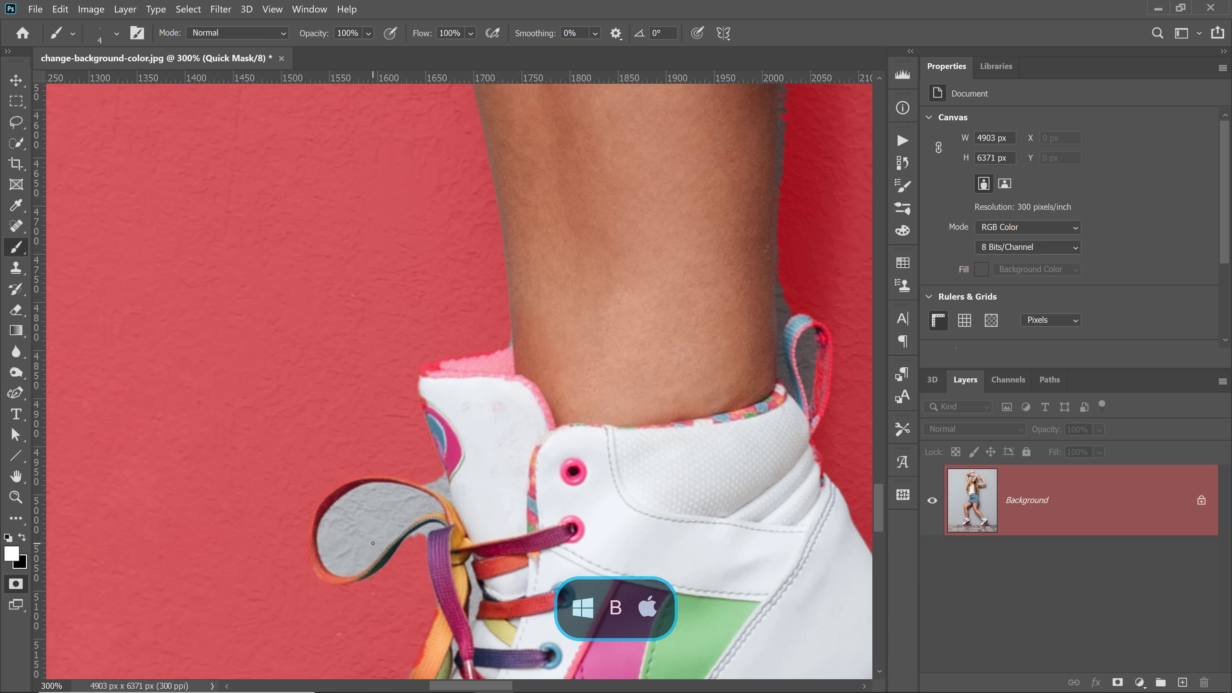
pyautogui.press(']')
pyautogui.press(']')
pyautogui.press(']')
pyautogui.press(']')
pyautogui.press(']')
pyautogui.press(']')
pyautogui.press(']')
pyautogui.press(']')
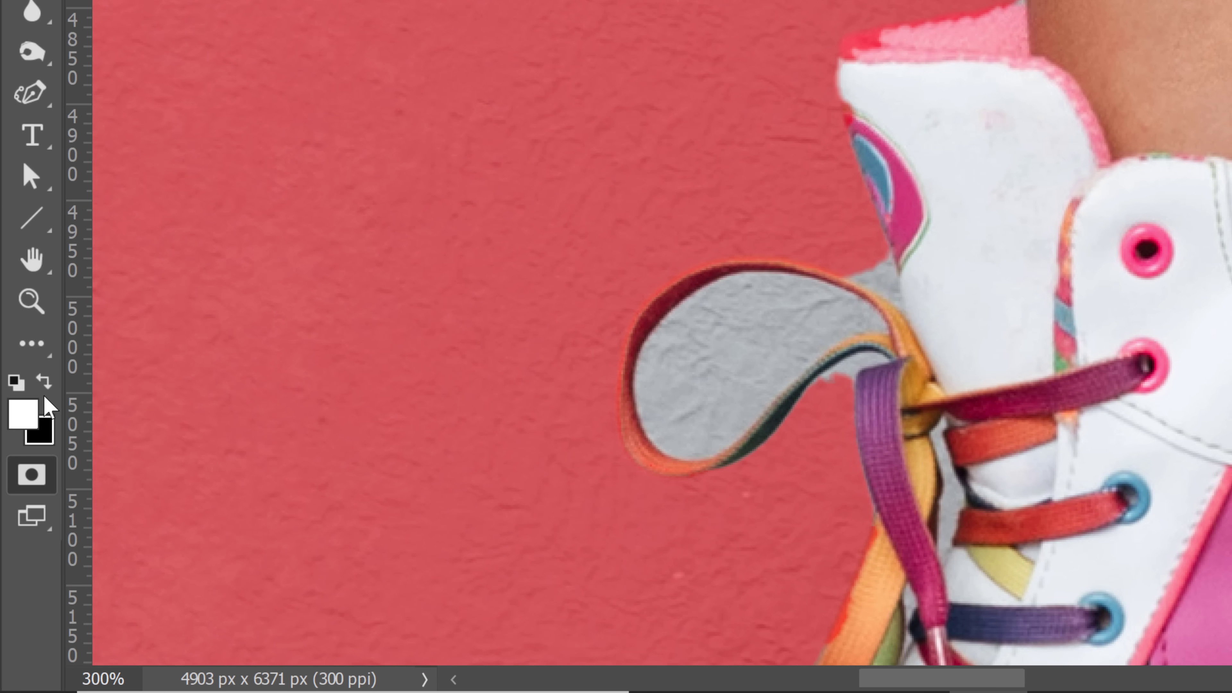
pyautogui.click(16, 383)
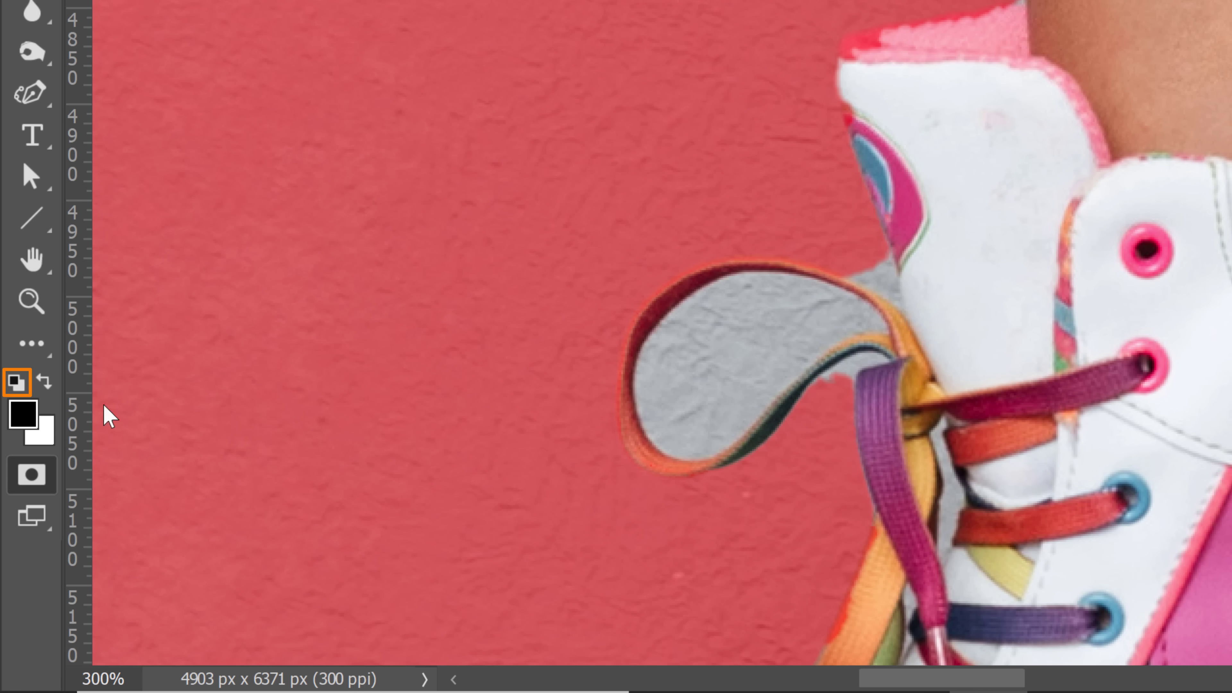
pyautogui.moveTo(706, 375)
pyautogui.mouseDown()
pyautogui.moveTo(753, 338)
pyautogui.moveTo(703, 370)
pyautogui.moveTo(698, 406)
pyautogui.moveTo(716, 377)
pyautogui.mouseUp()
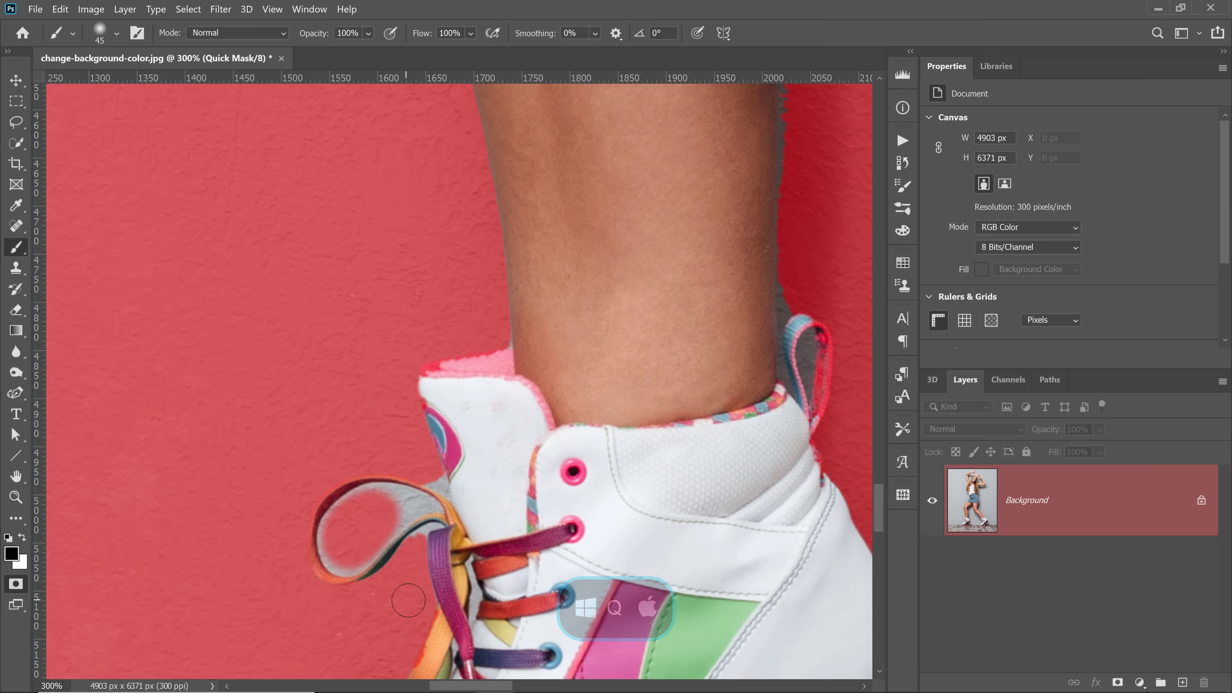
# Step: Back in Quick Mask, paint black and white along the lace so only the surrounding wall is masked
pyautogui.press('q')
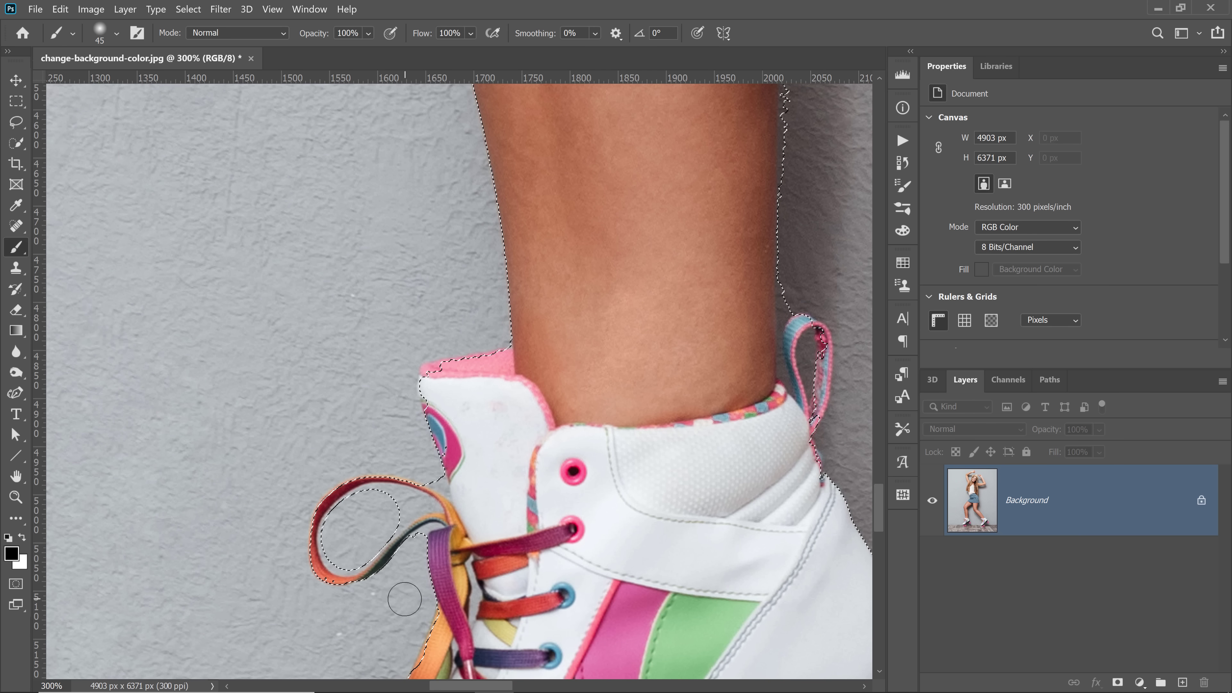
pyautogui.press('q')
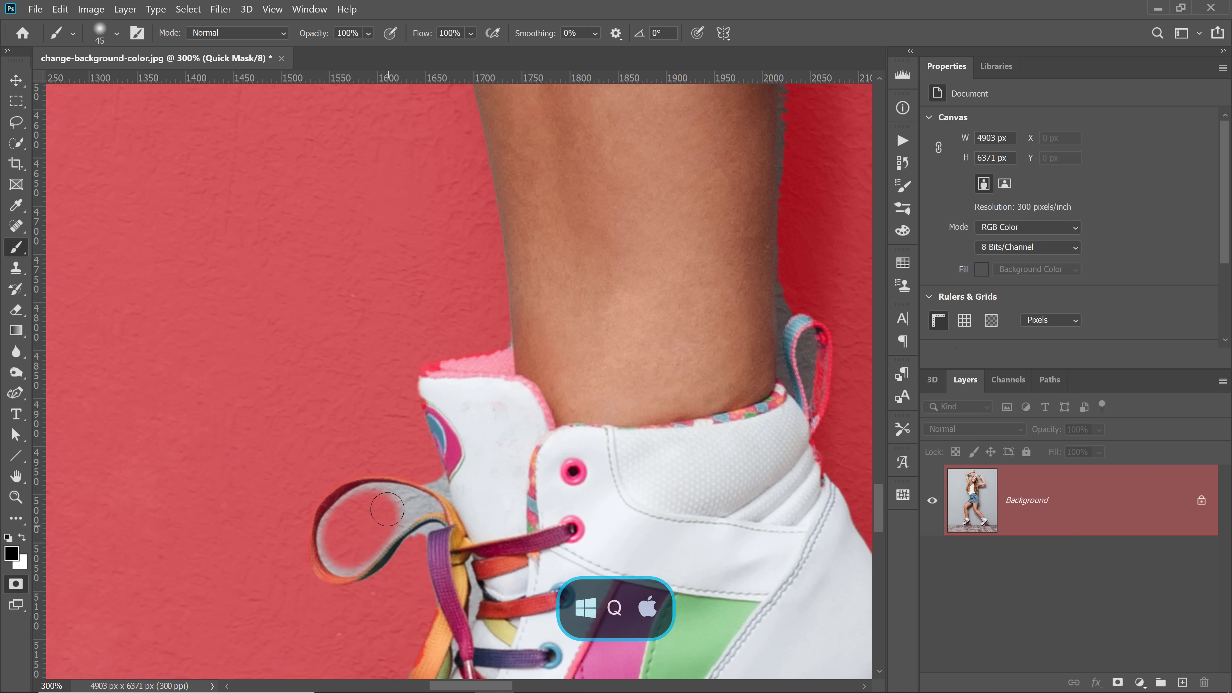
pyautogui.moveTo(401, 513)
pyautogui.mouseDown()
pyautogui.moveTo(384, 503)
pyautogui.moveTo(344, 515)
pyautogui.moveTo(342, 553)
pyautogui.mouseUp()
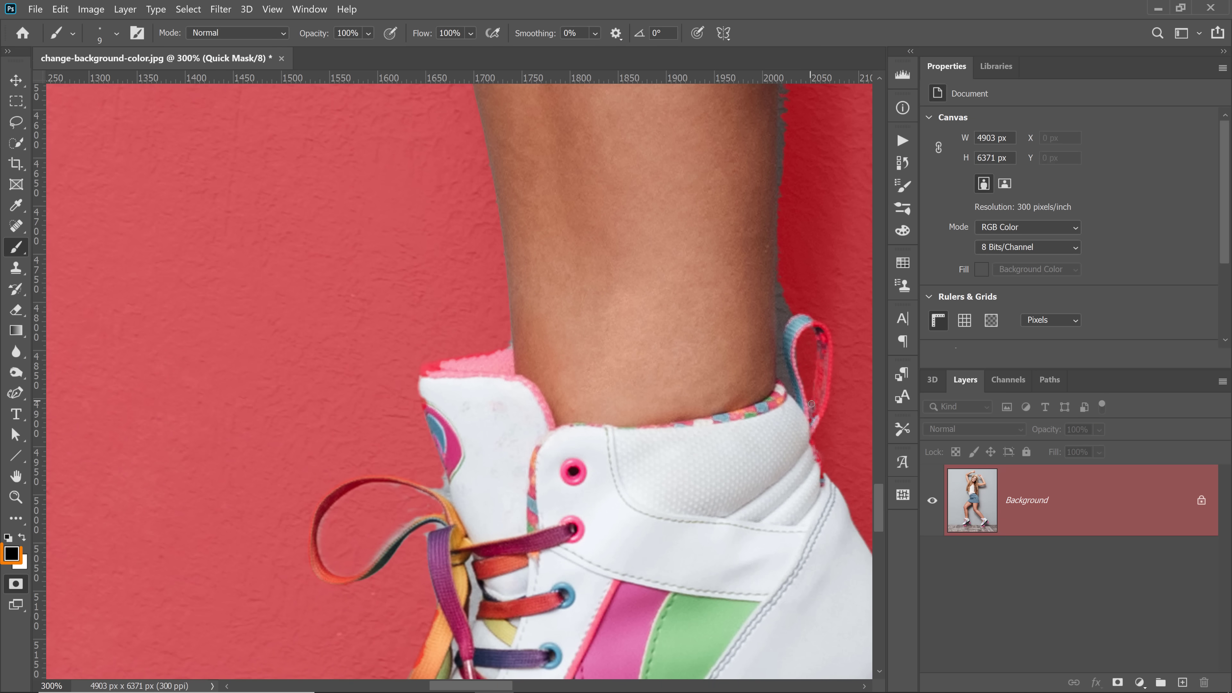
pyautogui.press('x')
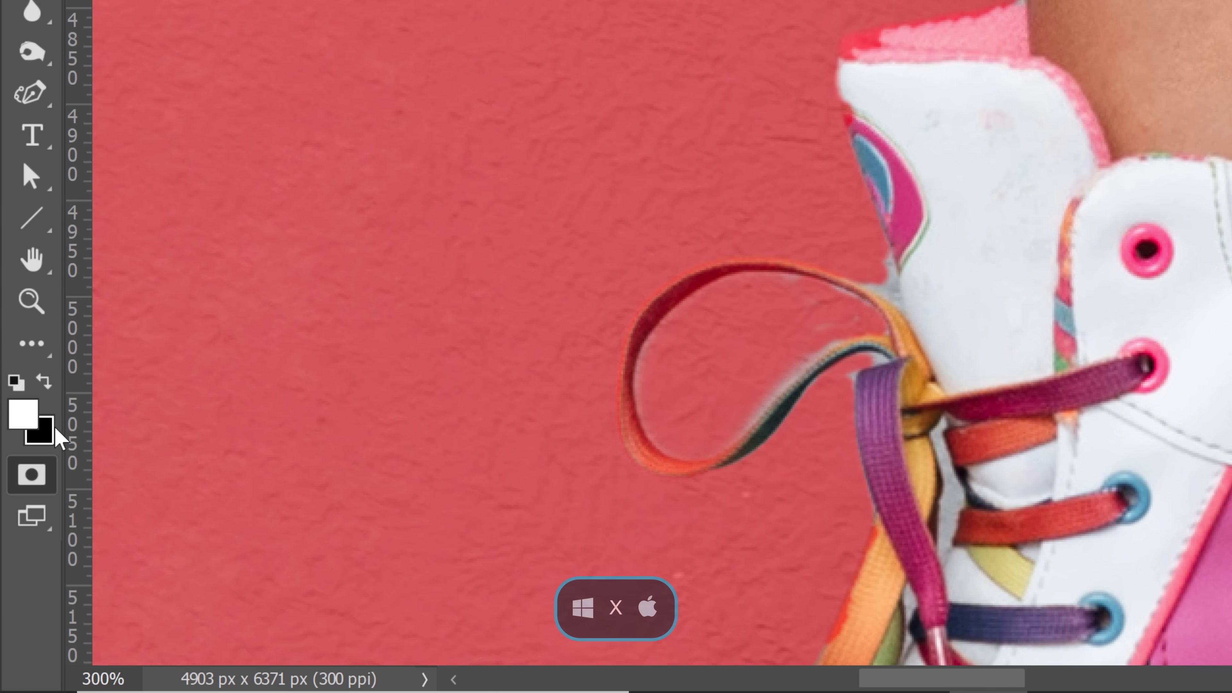
pyautogui.press('x')
pyautogui.press('x')
pyautogui.press('x')
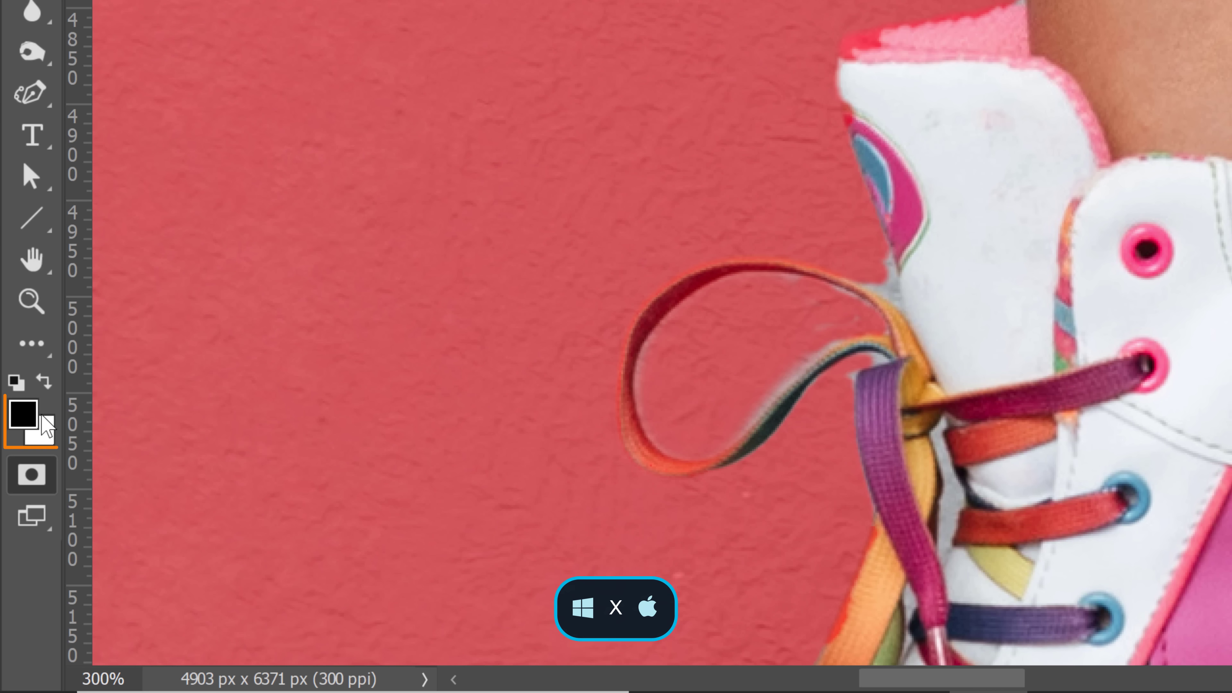
pyautogui.press('x')
pyautogui.press('x')
pyautogui.press('x')
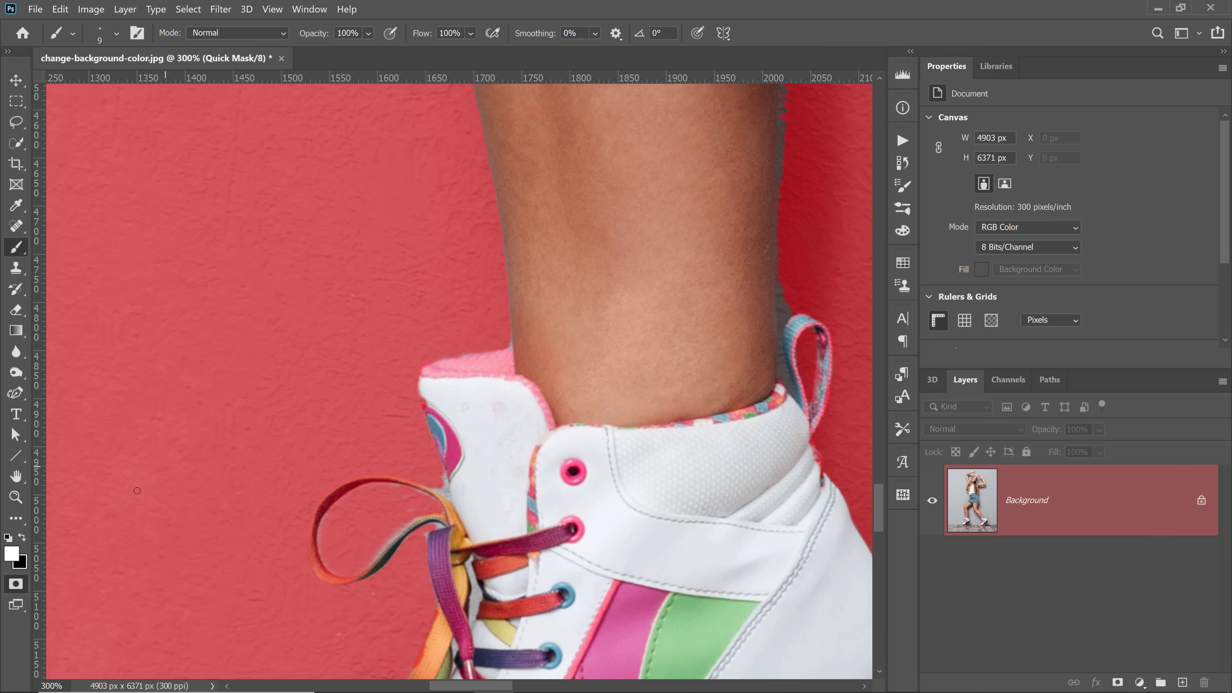
pyautogui.press('x')
# Step: Exit Quick Mask to get the refined selection and fit the whole image in the window
pyautogui.press('q')
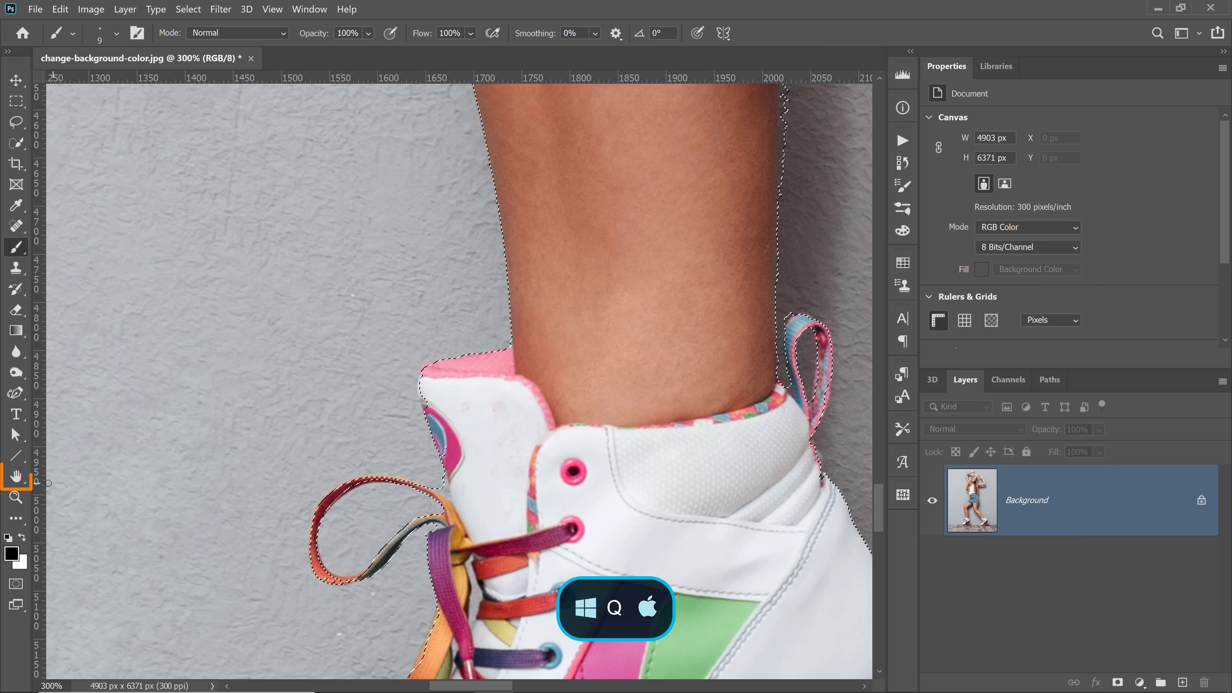
pyautogui.click(17, 476)
pyautogui.hotkey('ctrl', '0')
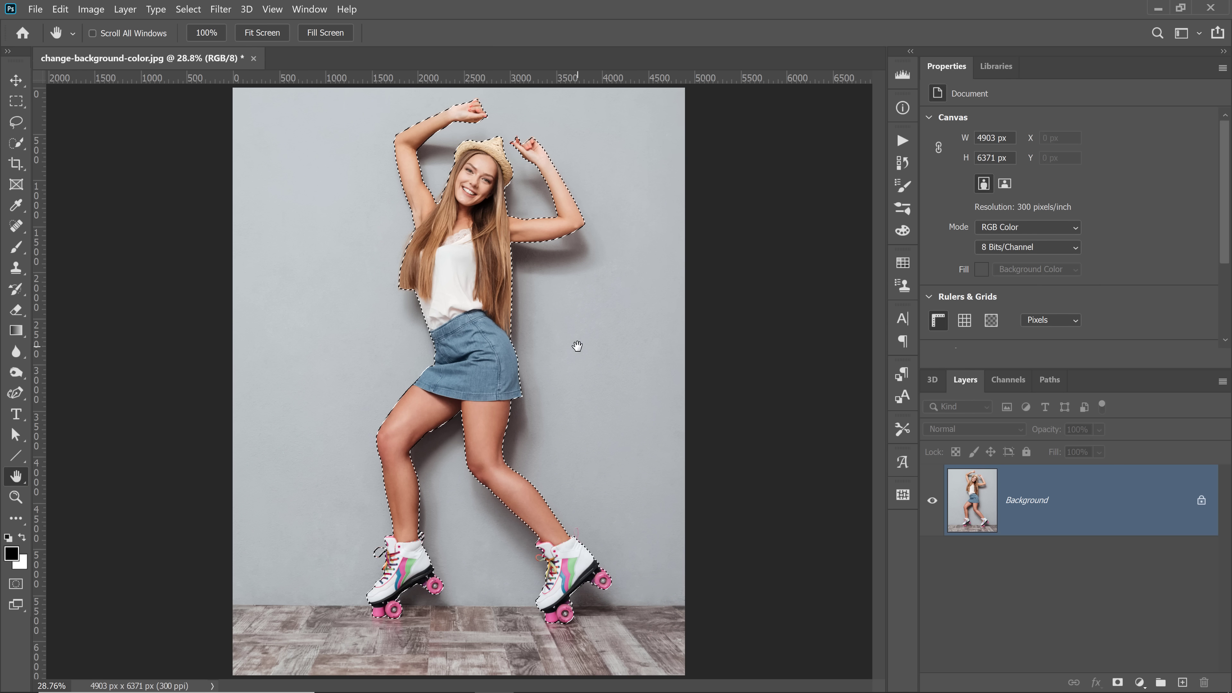
pyautogui.moveTo(16, 143); pyautogui.dragTo(73, 156)
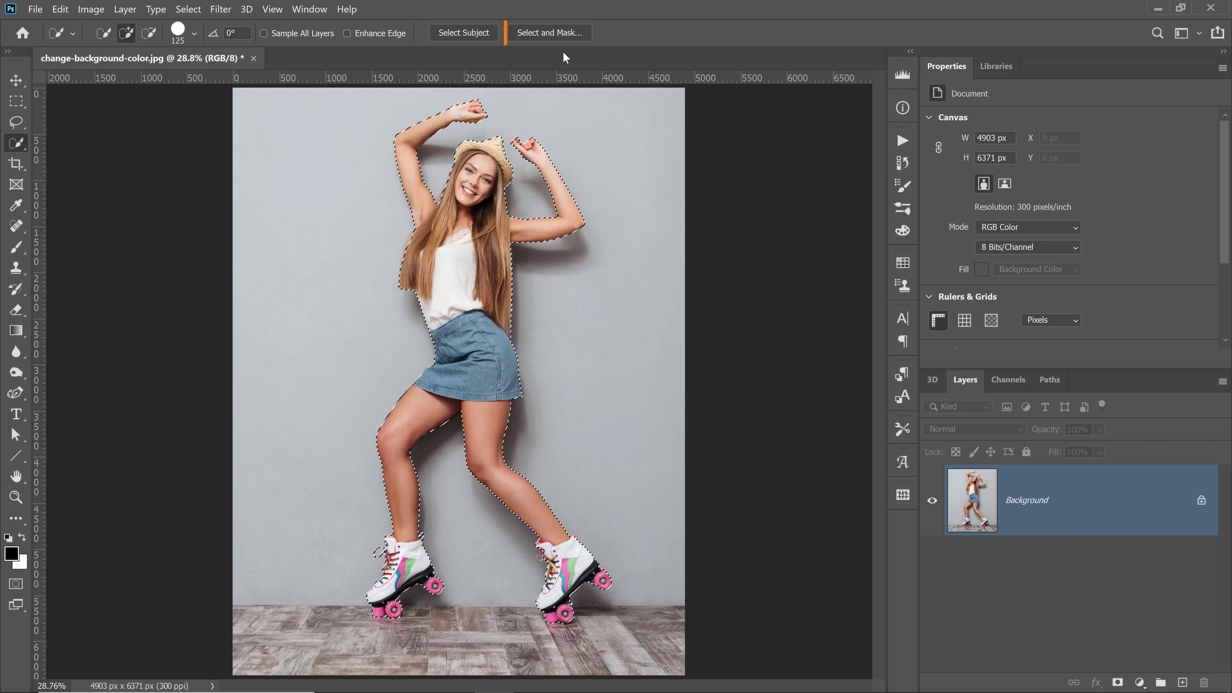
# Step: In Select and Mask at 100% zoom, set Smooth to 19 and Contrast to 12%
pyautogui.click(575, 34)
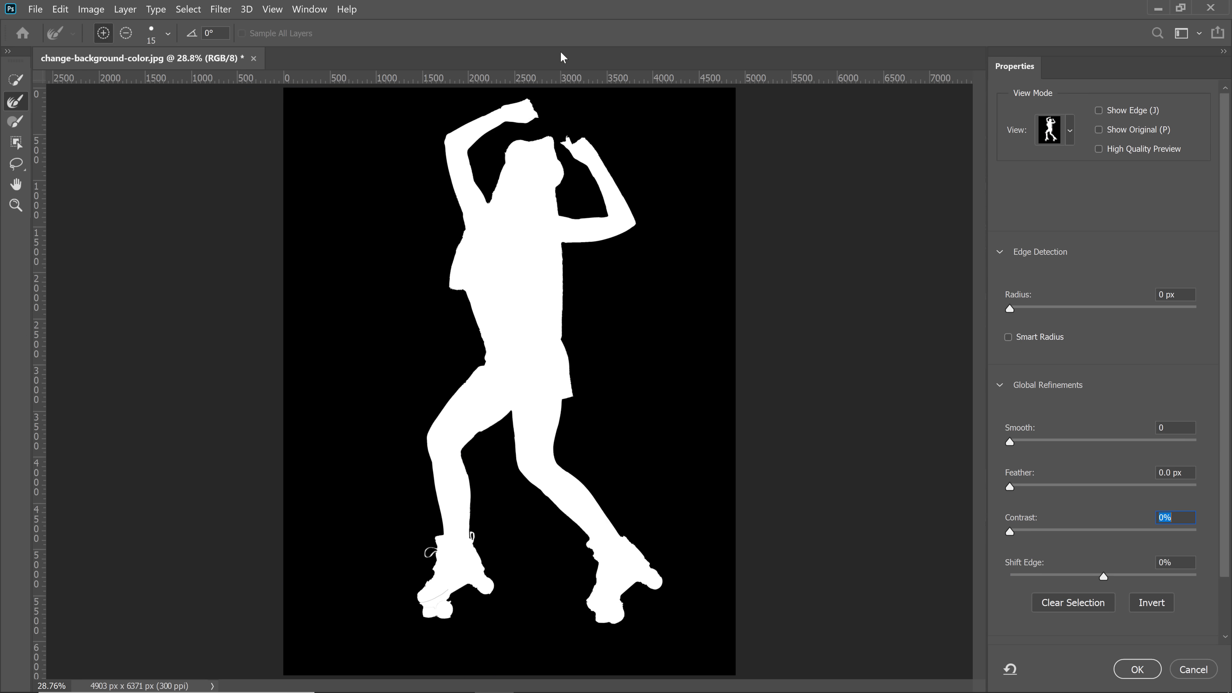
pyautogui.click(1071, 134)
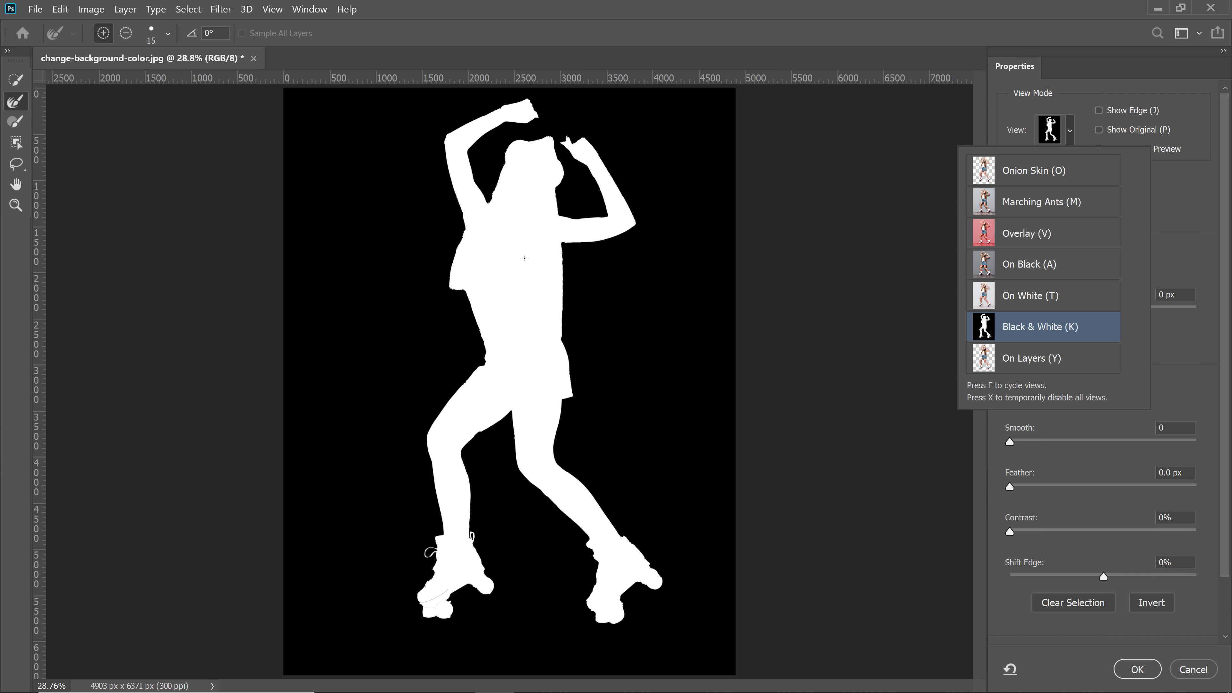
pyautogui.click(1201, 201)
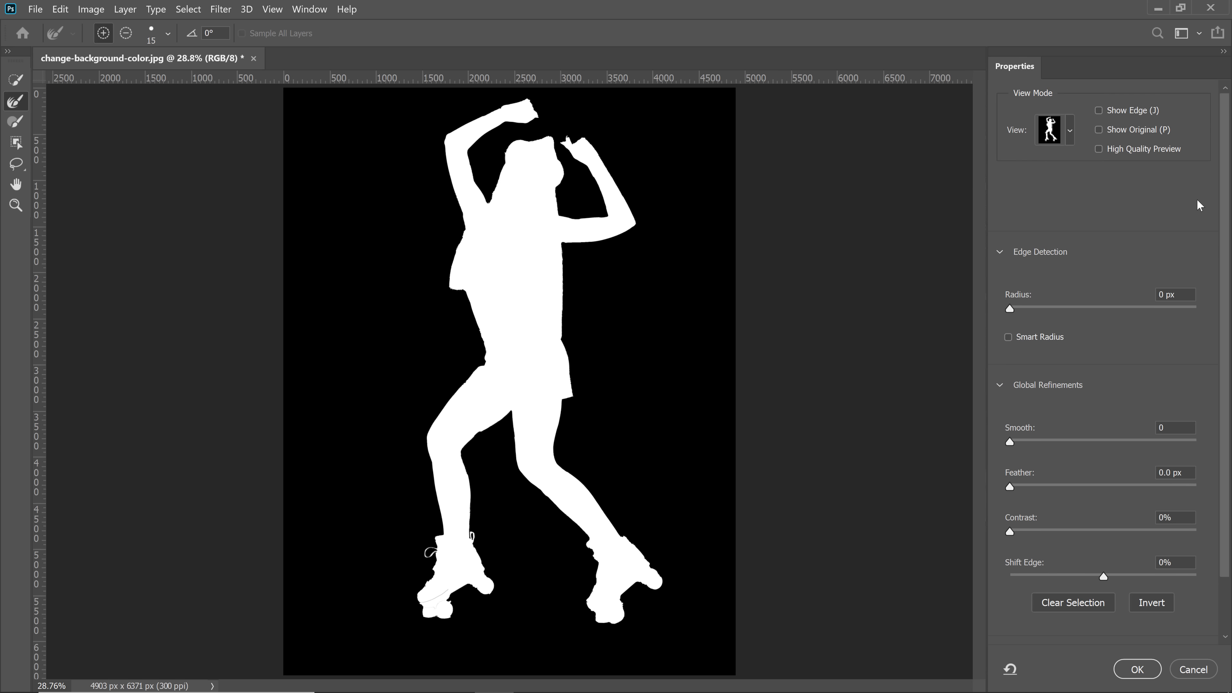
pyautogui.press('z')
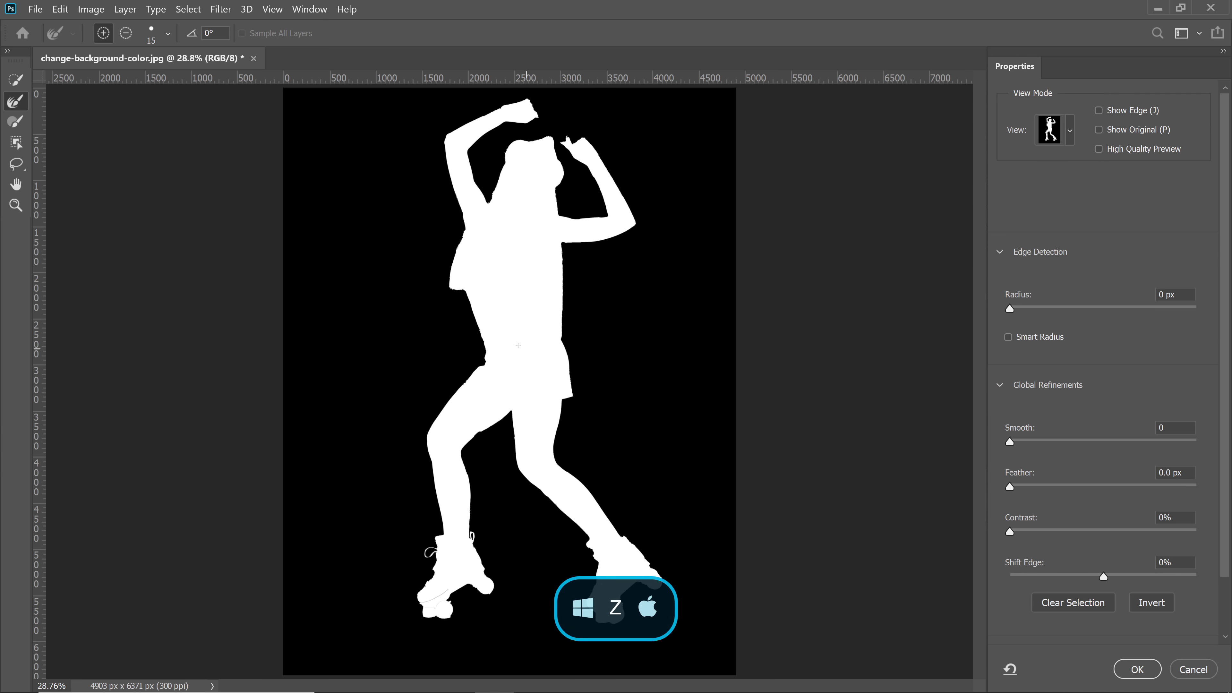
pyautogui.click(489, 346)
pyautogui.click(489, 346)
pyautogui.click(476, 336)
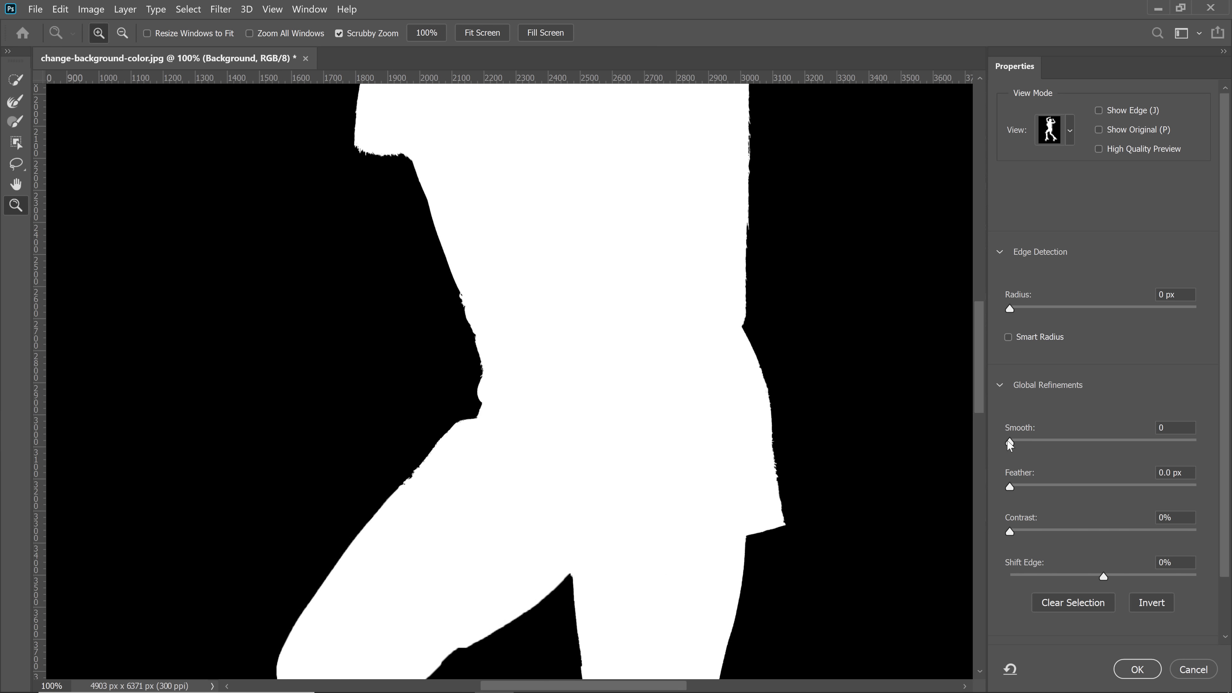
pyautogui.moveTo(1039, 445); pyautogui.dragTo(1047, 443)
pyautogui.moveTo(1015, 531); pyautogui.dragTo(1033, 535)
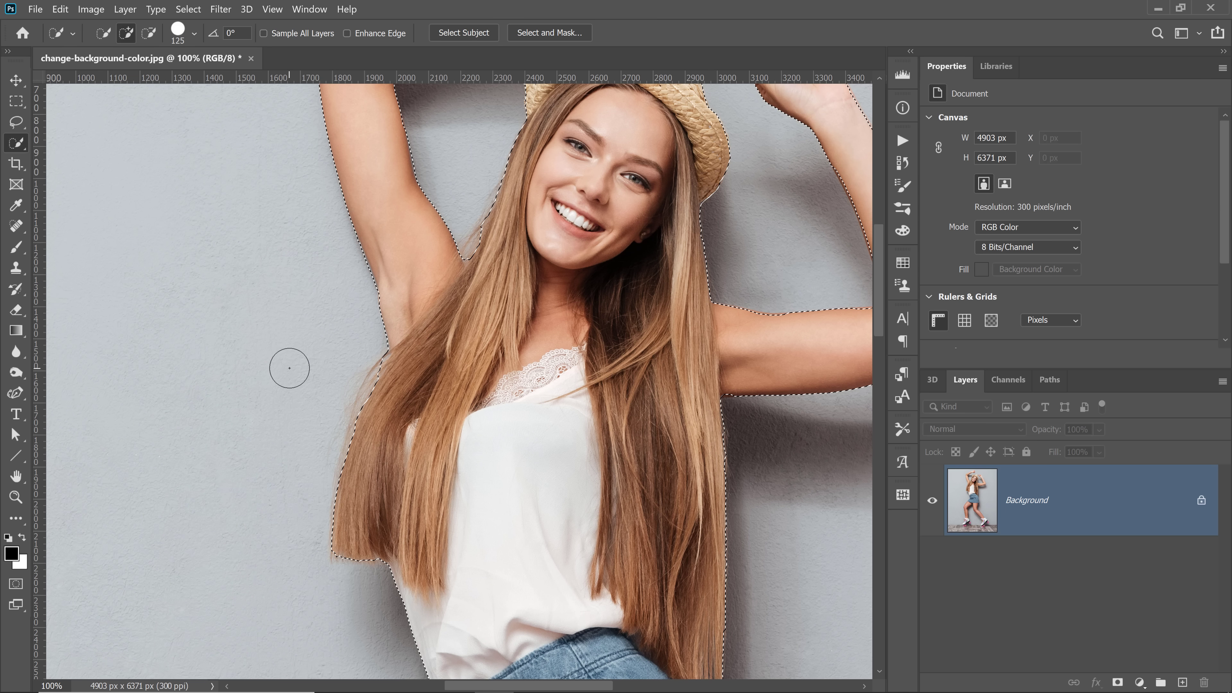
# Step: In Select and Mask's Overlay view, run an enlarged Refine Edge Brush along the hair's left edge and apply with OK
pyautogui.click(550, 32)
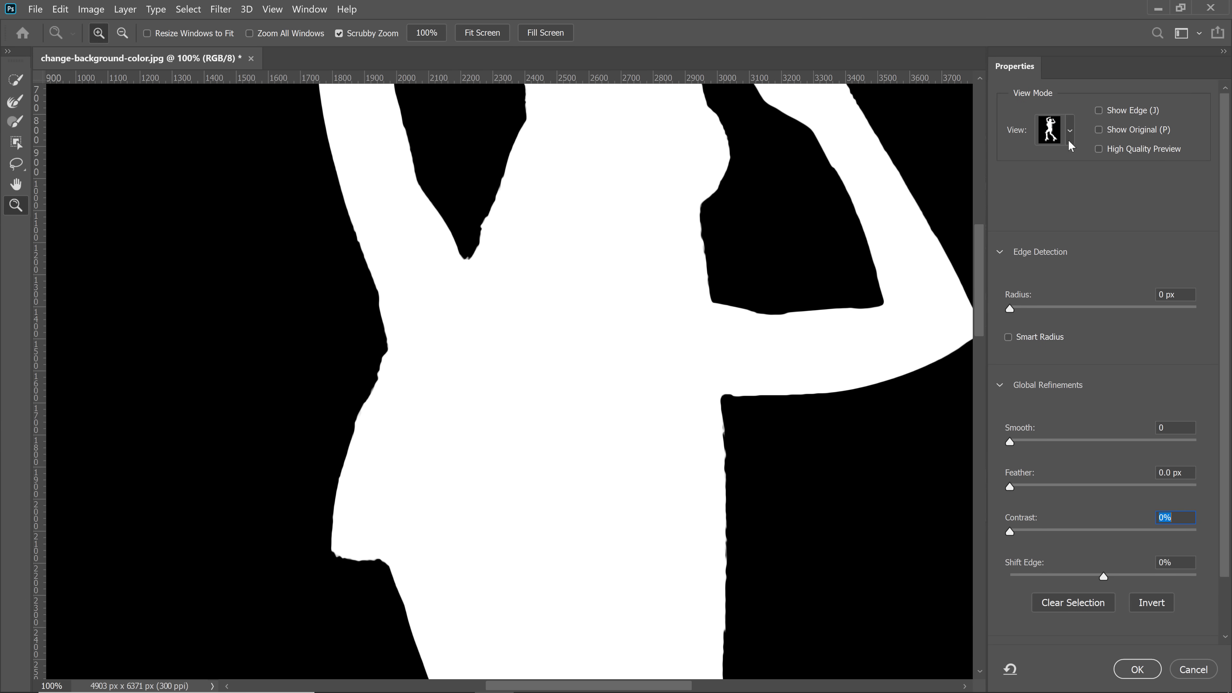
pyautogui.click(1071, 131)
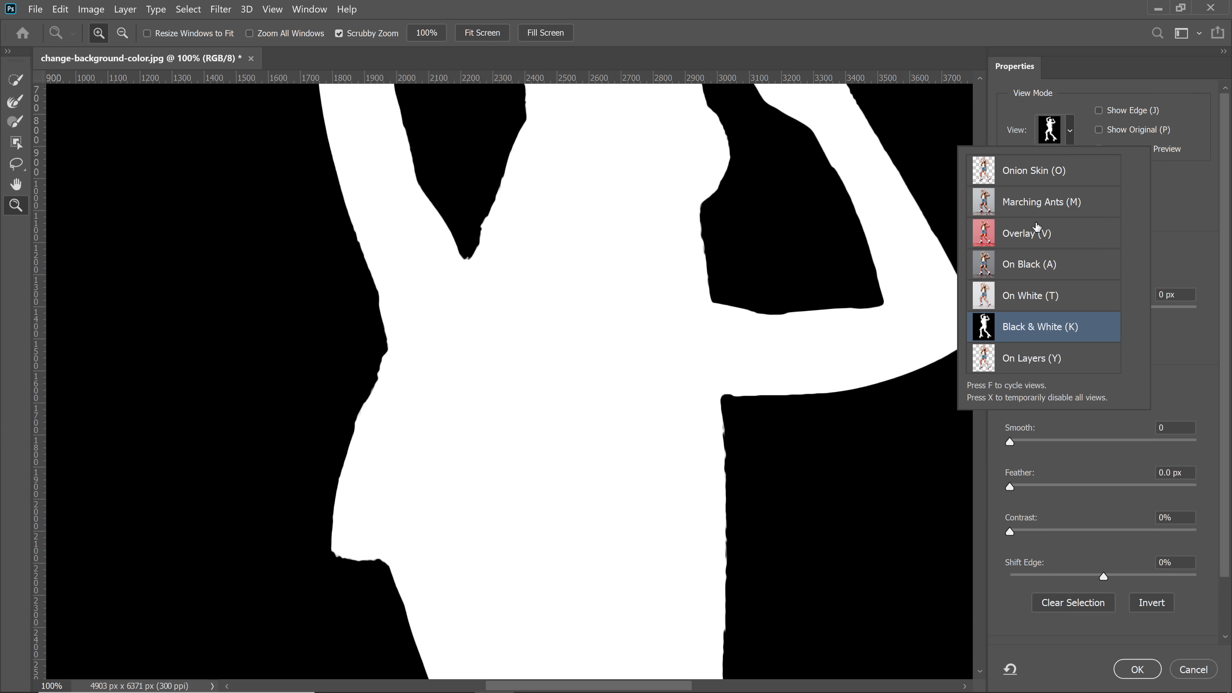
pyautogui.click(1020, 239)
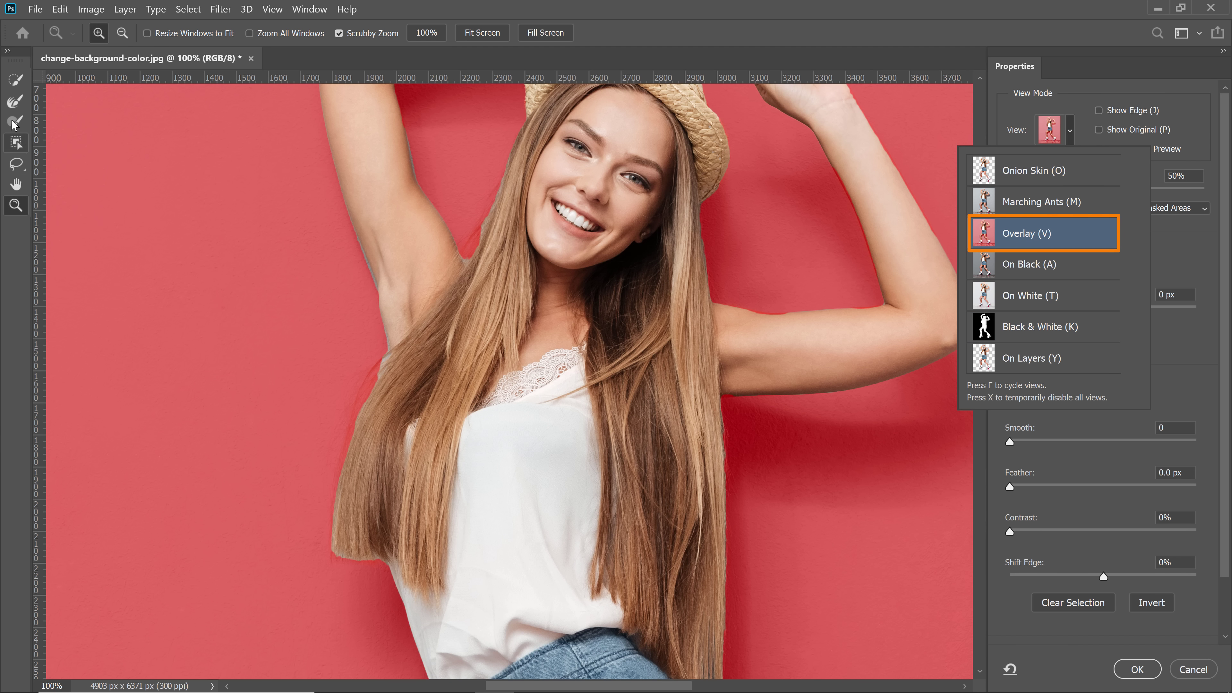
pyautogui.click(15, 101)
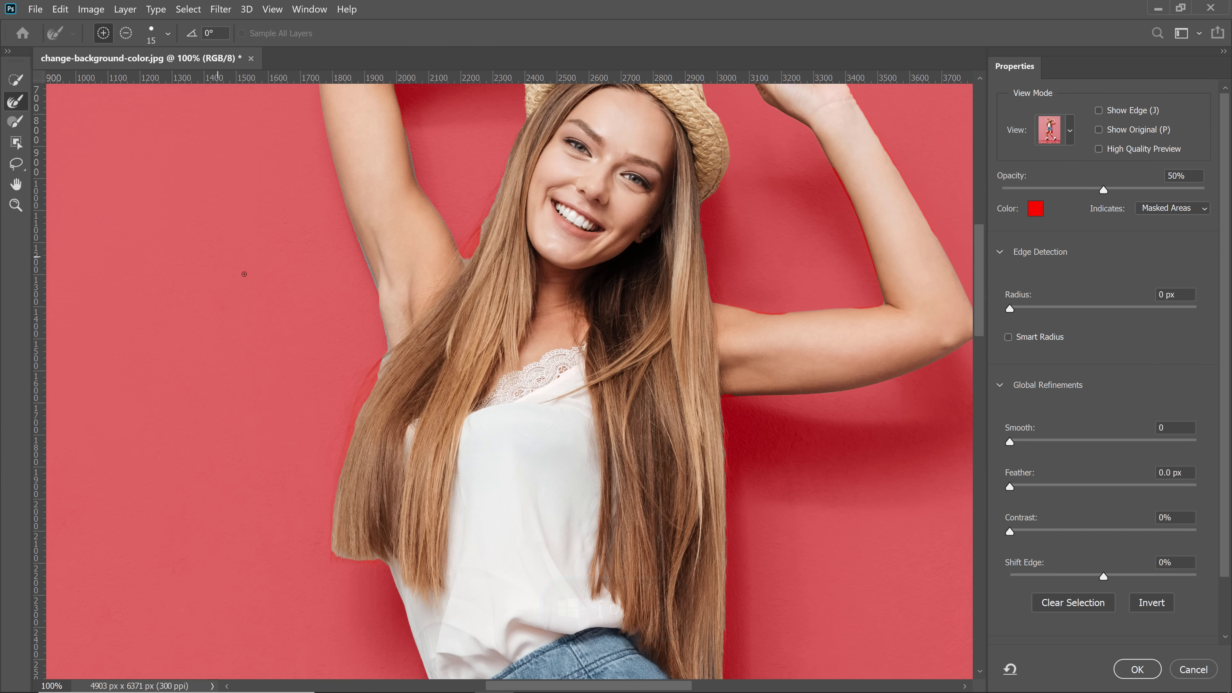
pyautogui.press(']')
pyautogui.press(']')
pyautogui.press(']')
pyautogui.press(']')
pyautogui.press(']')
pyautogui.press(']')
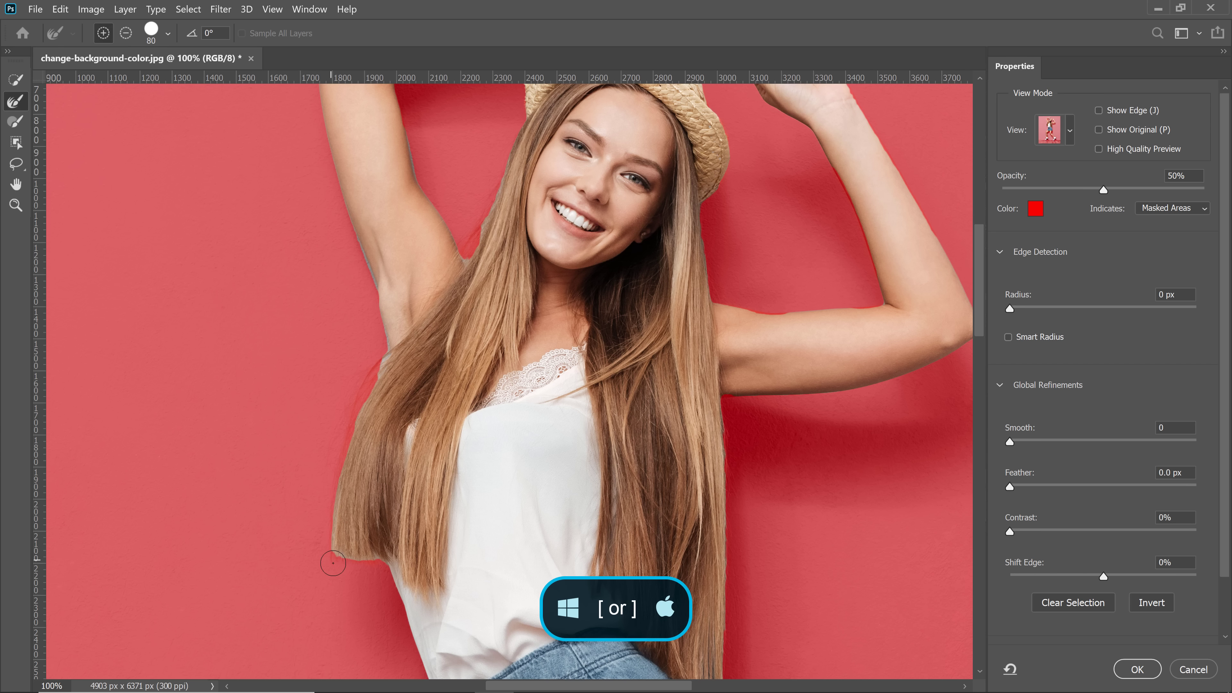
pyautogui.moveTo(334, 563); pyautogui.dragTo(326, 553)
pyautogui.moveTo(334, 494)
pyautogui.mouseDown()
pyautogui.moveTo(351, 398)
pyautogui.moveTo(378, 357)
pyautogui.moveTo(377, 573)
pyautogui.moveTo(325, 566)
pyautogui.mouseUp()
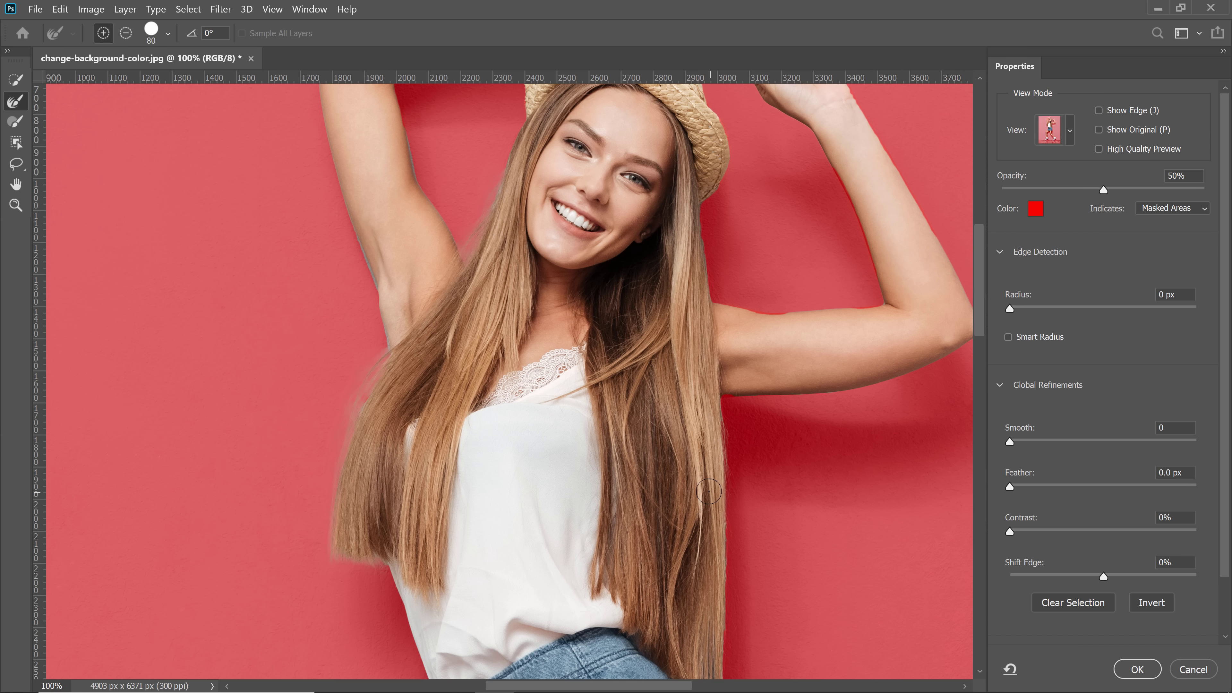
pyautogui.click(1137, 669)
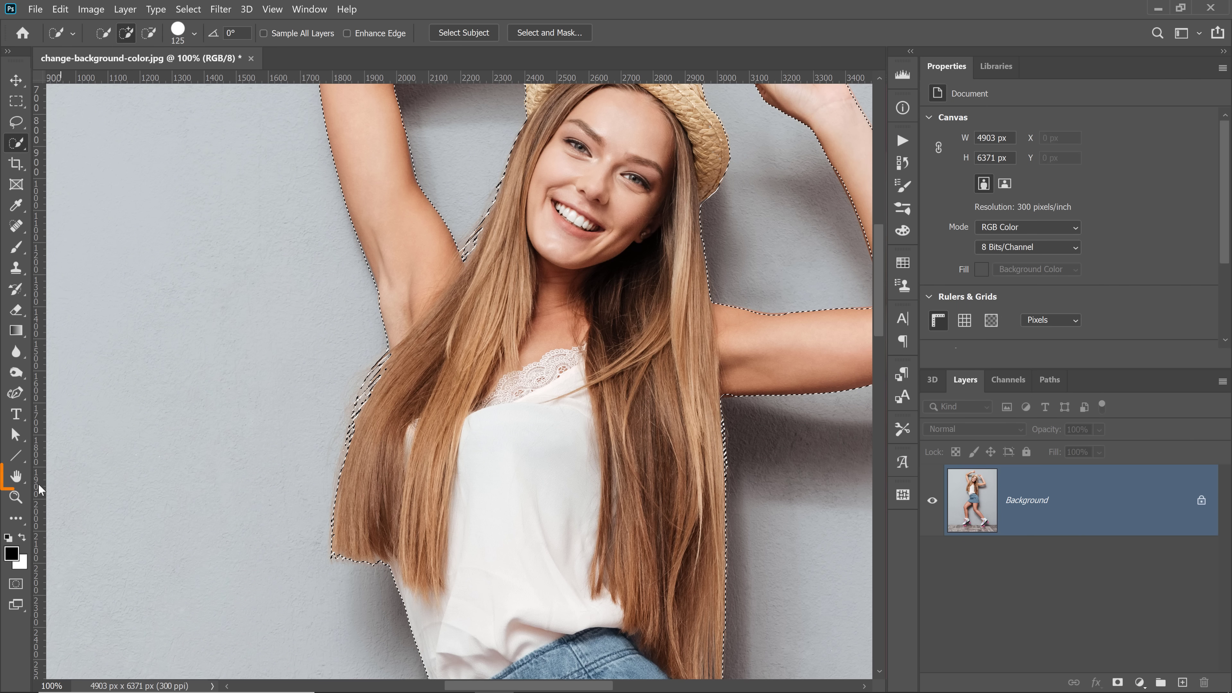
# Step: Add a Solid Color fill layer over the skater selection, coloured blue #3966a4
pyautogui.doubleClick(15, 477)
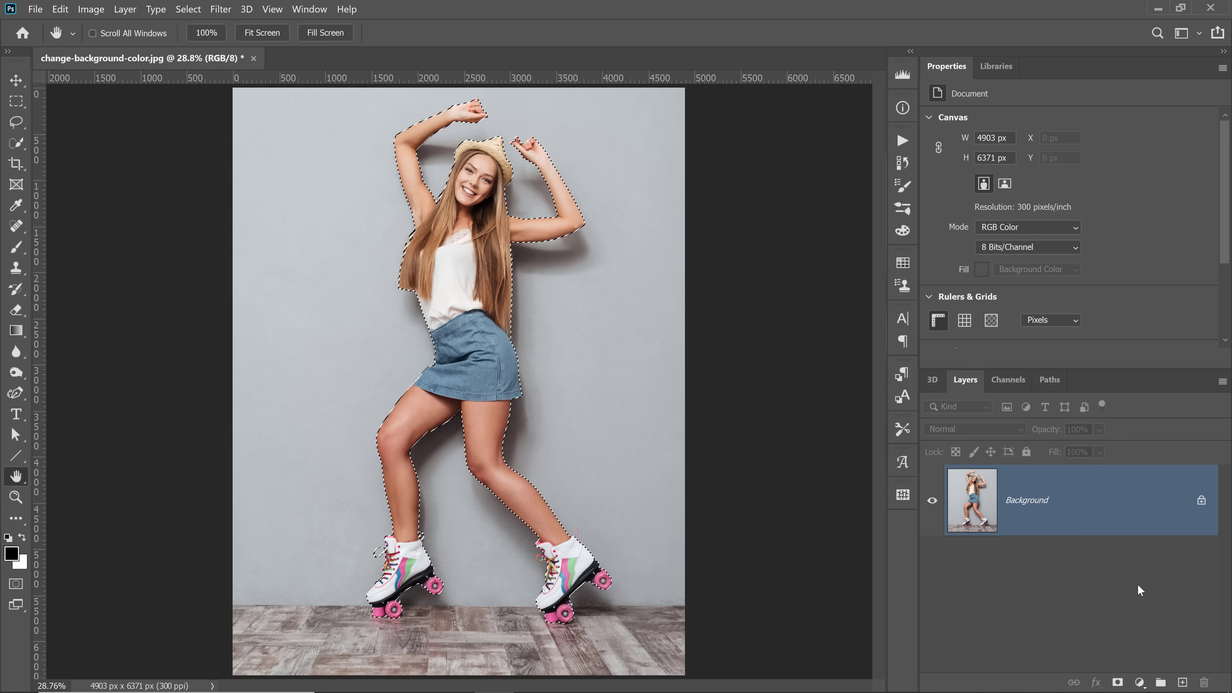
pyautogui.click(1141, 683)
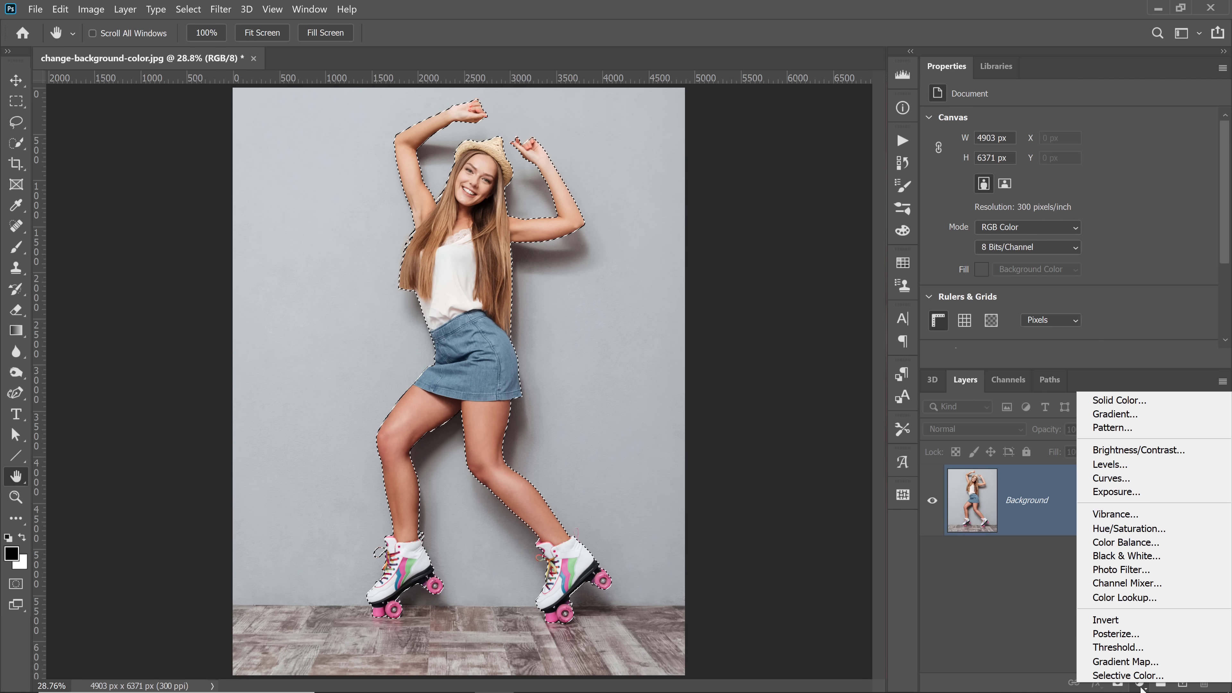
pyautogui.click(1101, 400)
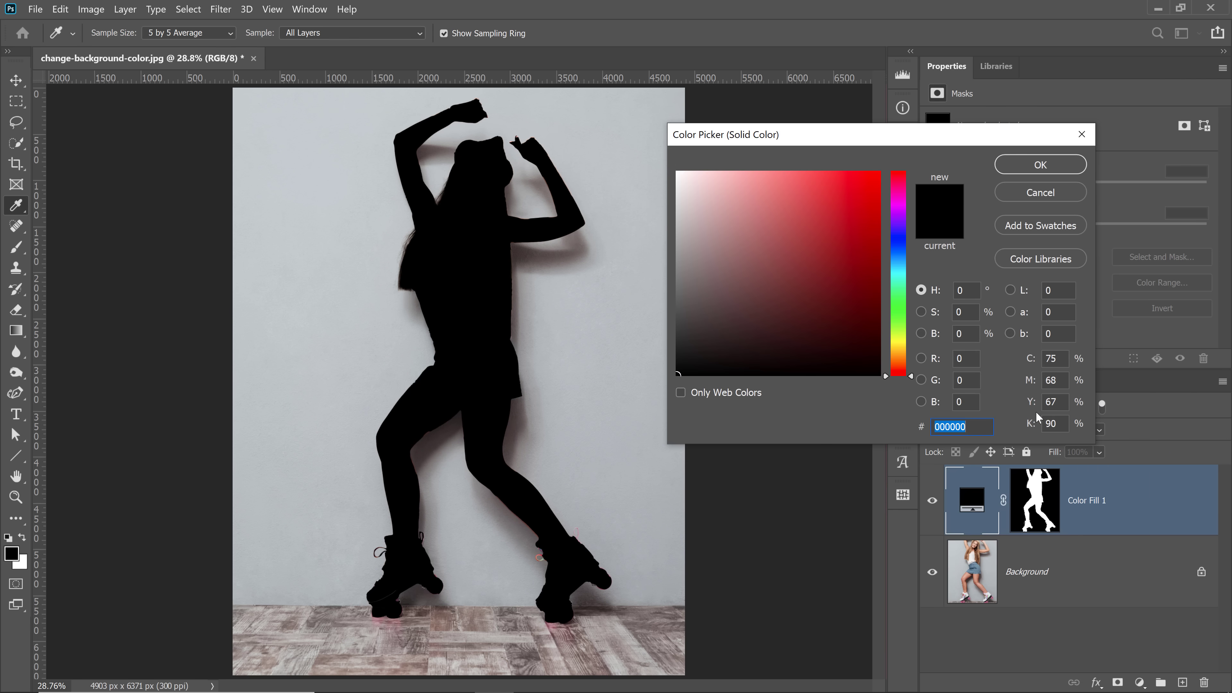
pyautogui.moveTo(717, 329); pyautogui.dragTo(802, 209)
pyautogui.click(860, 283)
pyautogui.write('106c6d')
pyautogui.click(809, 244)
pyautogui.moveTo(910, 275); pyautogui.dragTo(911, 252)
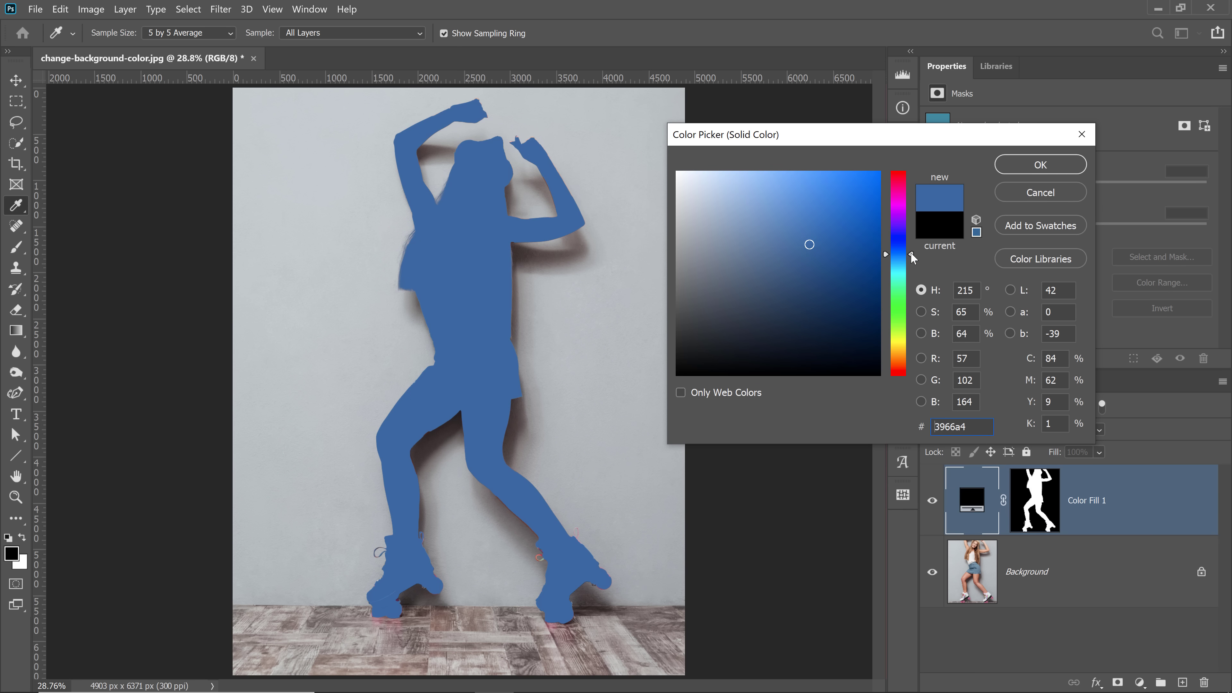
pyautogui.click(1039, 165)
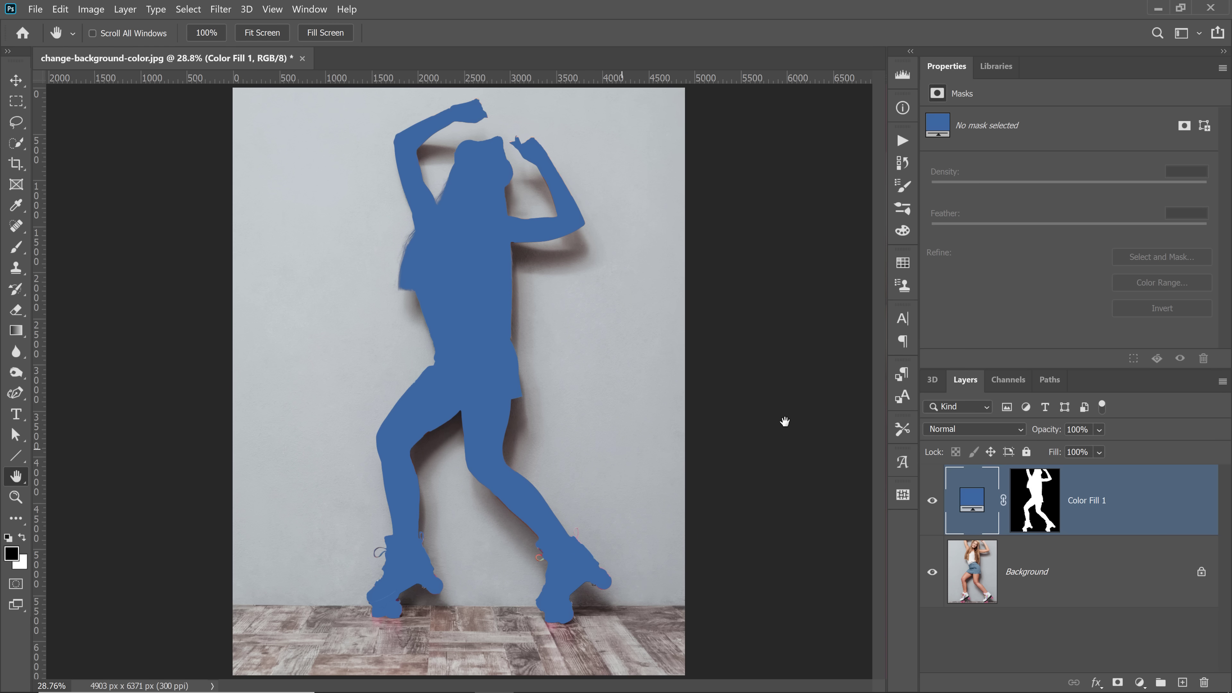
# Step: Invert the Color Fill 1 layer mask and set the layer's blend mode to Multiply
pyautogui.click(1030, 517)
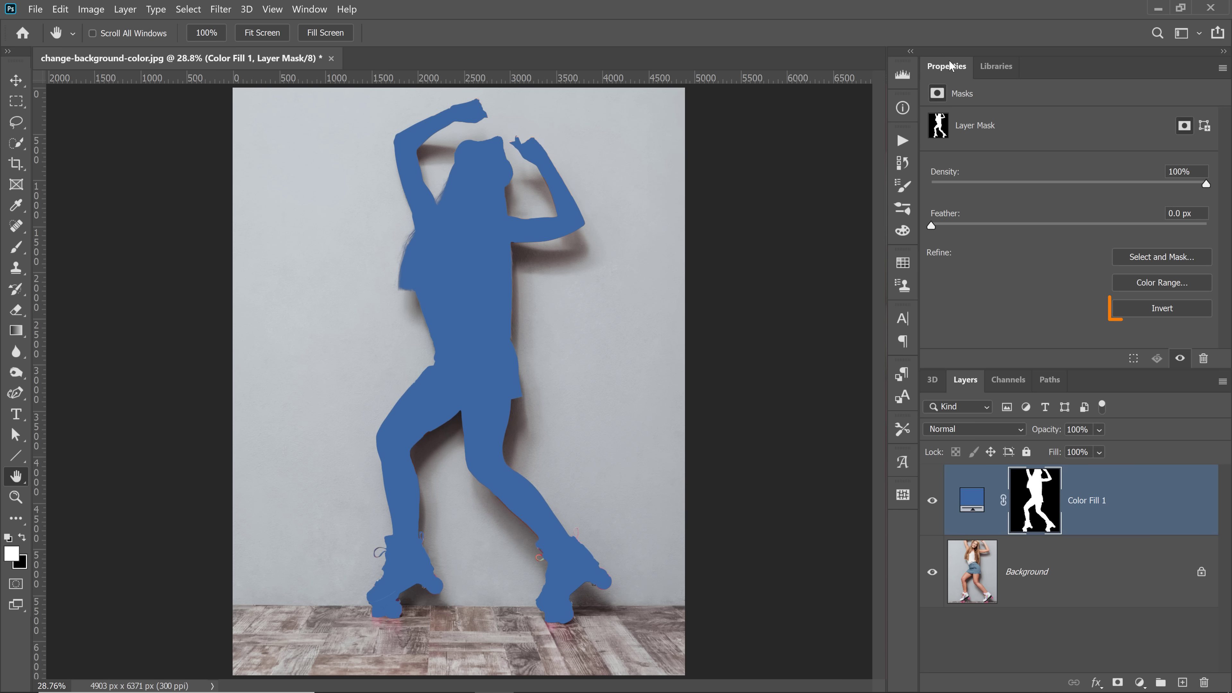
pyautogui.click(1161, 311)
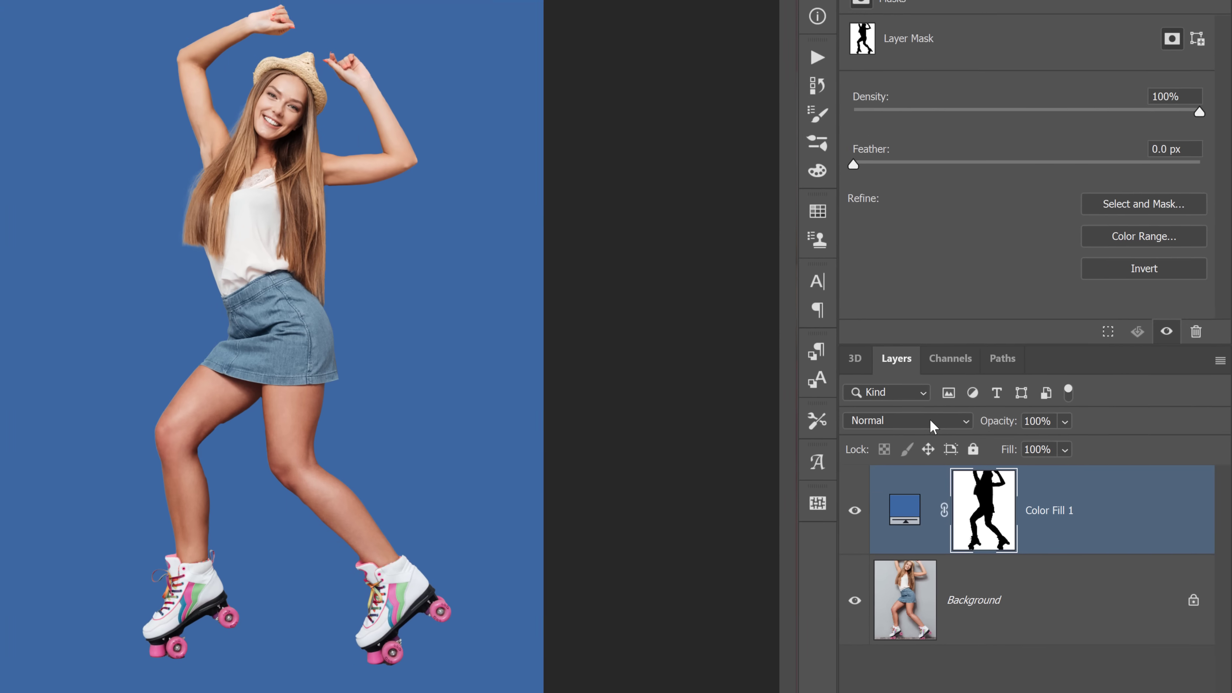
pyautogui.click(991, 429)
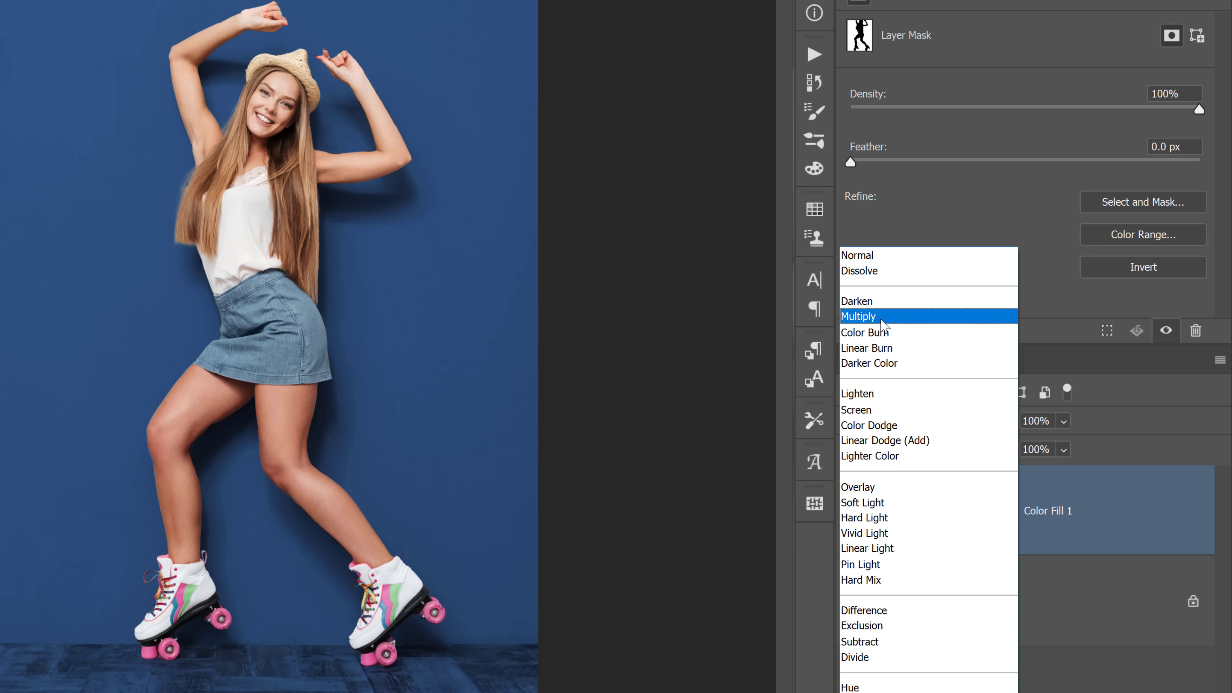
pyautogui.click(880, 318)
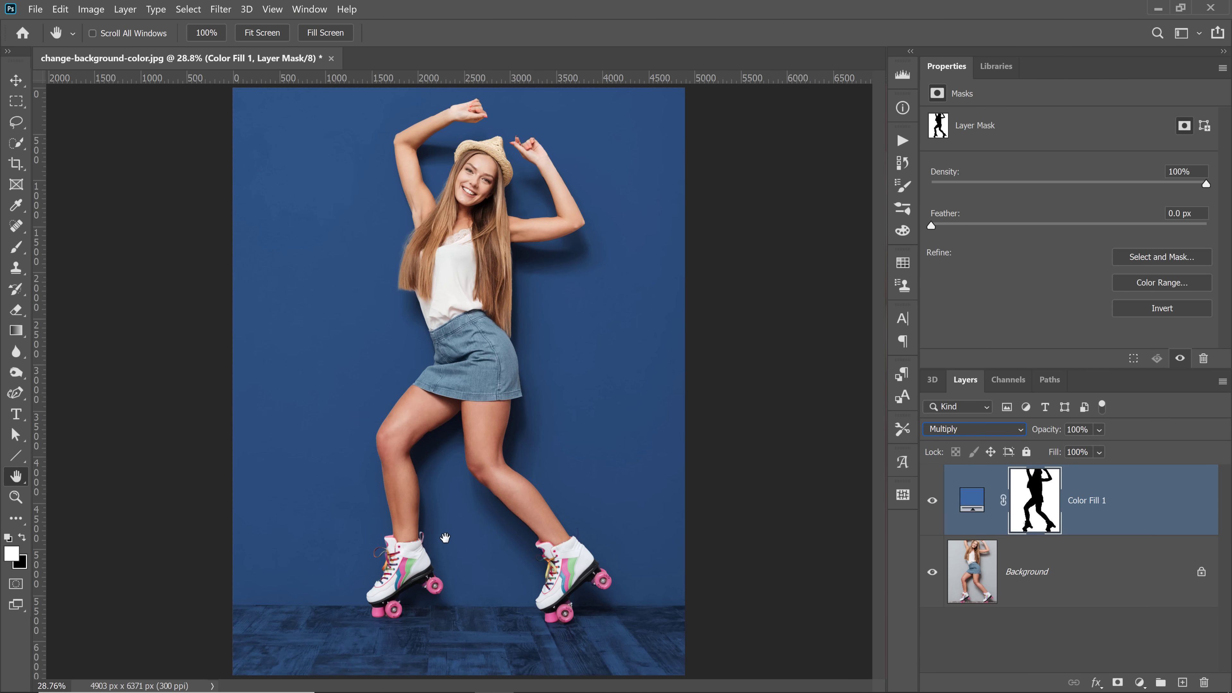
# Step: Marquee-select the wooden floor strip, fill that area of the mask with black, and deselect
pyautogui.moveTo(15, 103); pyautogui.dragTo(43, 106)
pyautogui.click(67, 102)
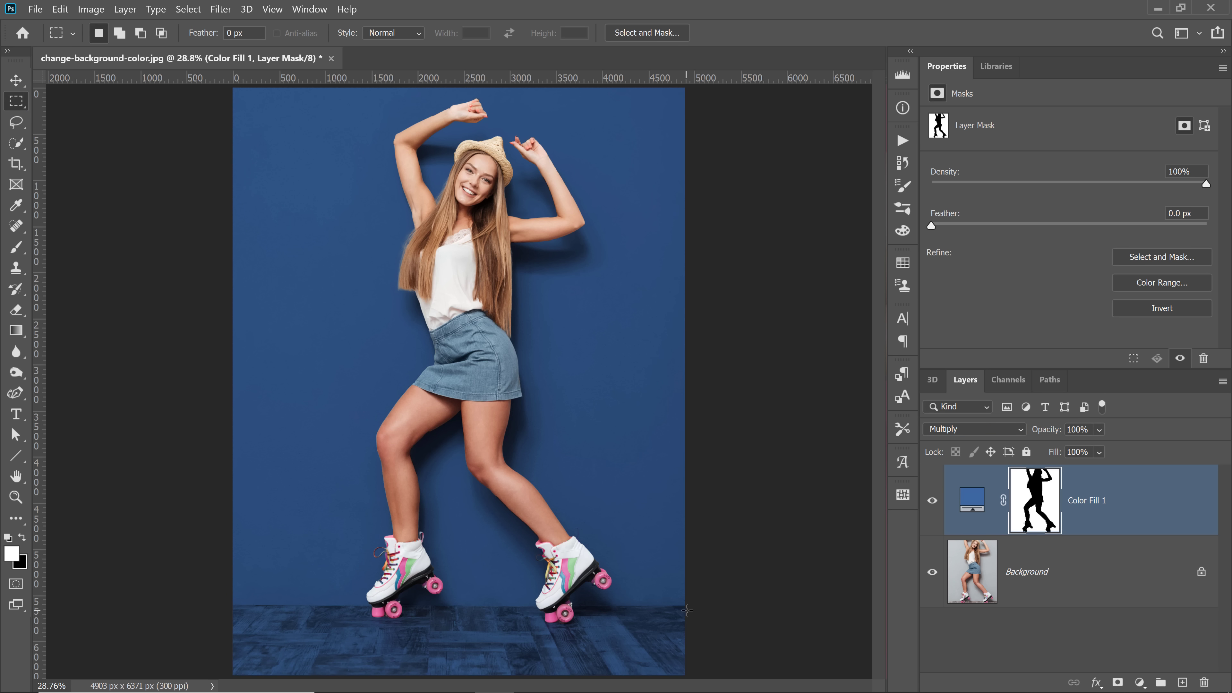
pyautogui.moveTo(689, 607); pyautogui.dragTo(221, 689)
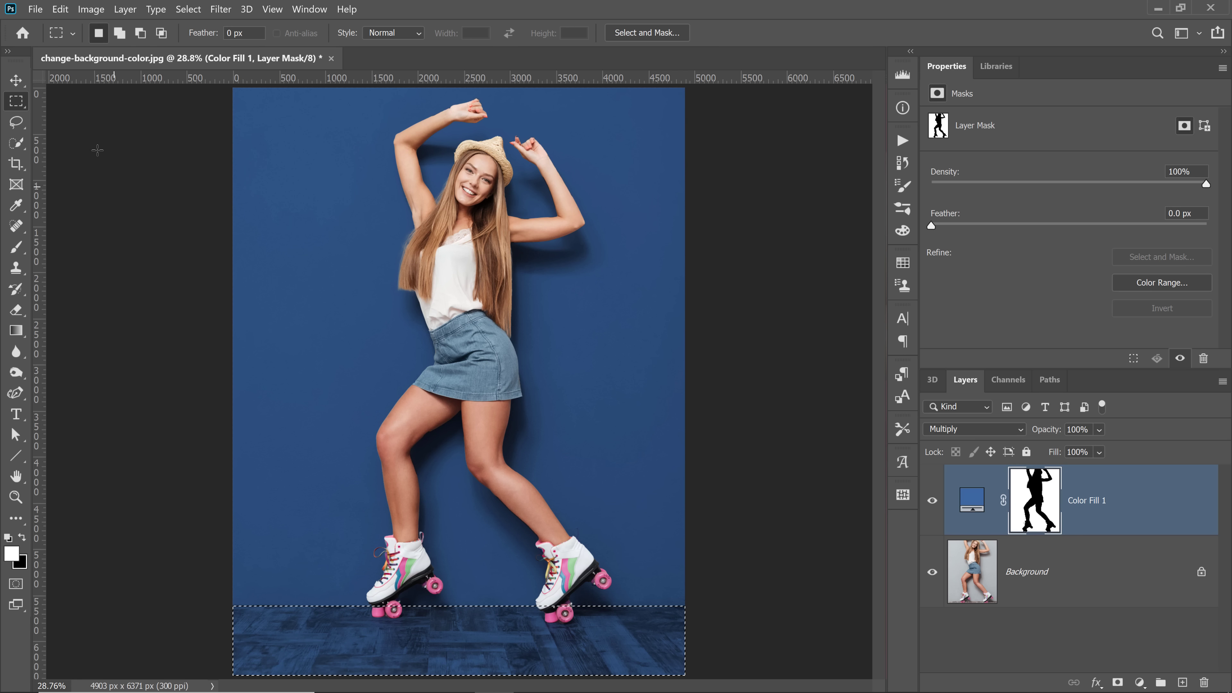
pyautogui.click(60, 9)
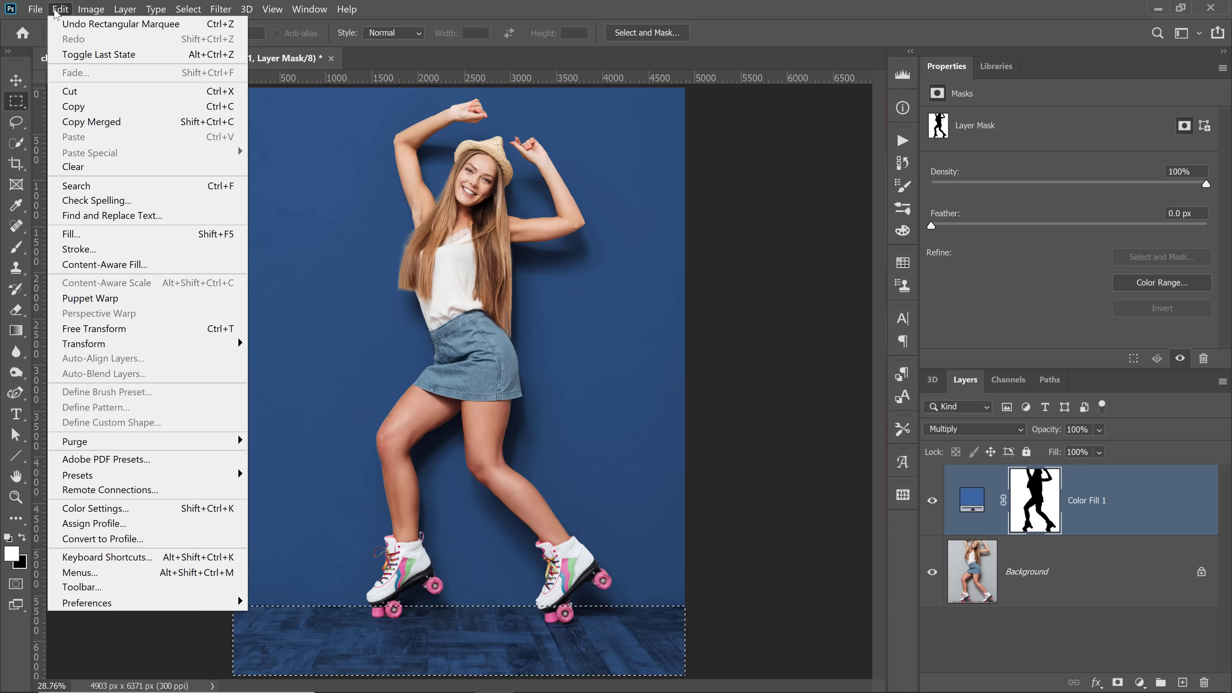
pyautogui.click(106, 235)
pyautogui.click(742, 187)
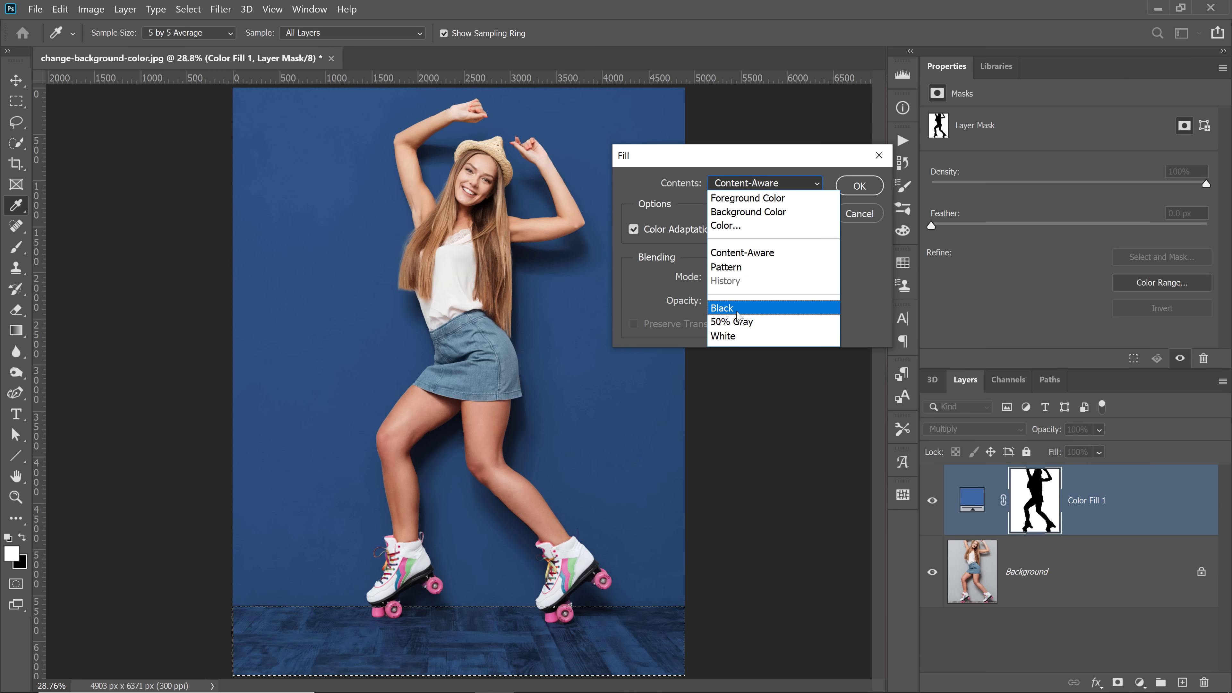
pyautogui.click(868, 214)
pyautogui.click(868, 214)
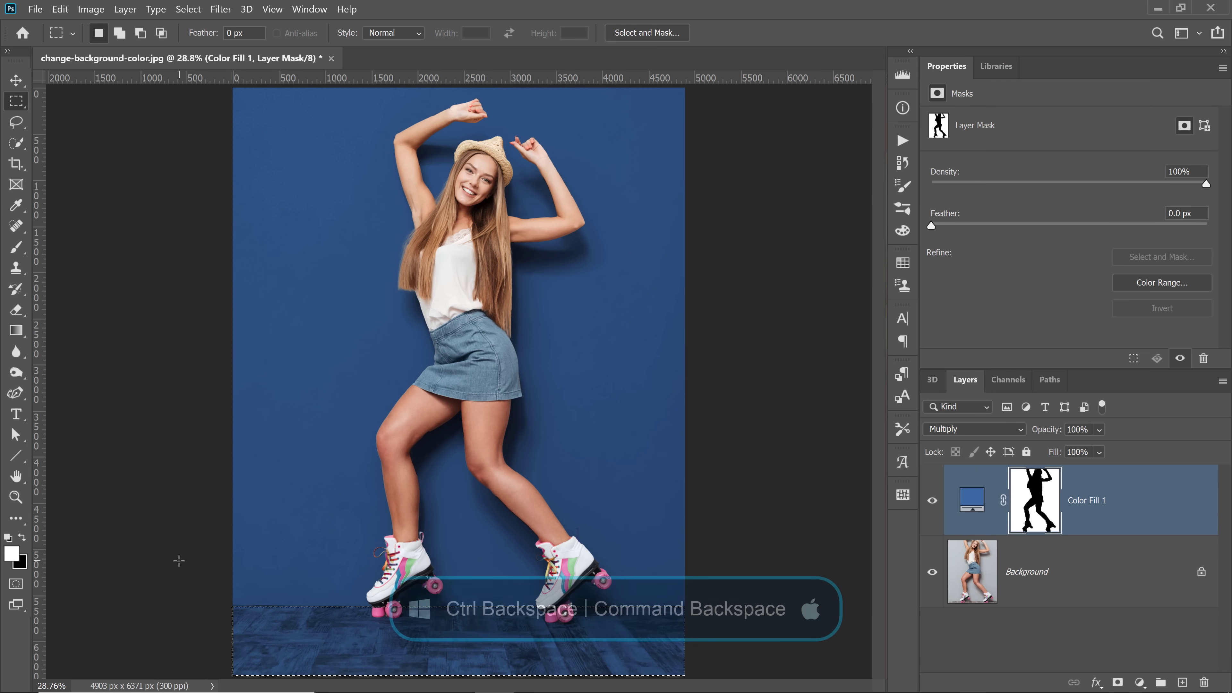
pyautogui.hotkey('ctrl', 'BackSpace')
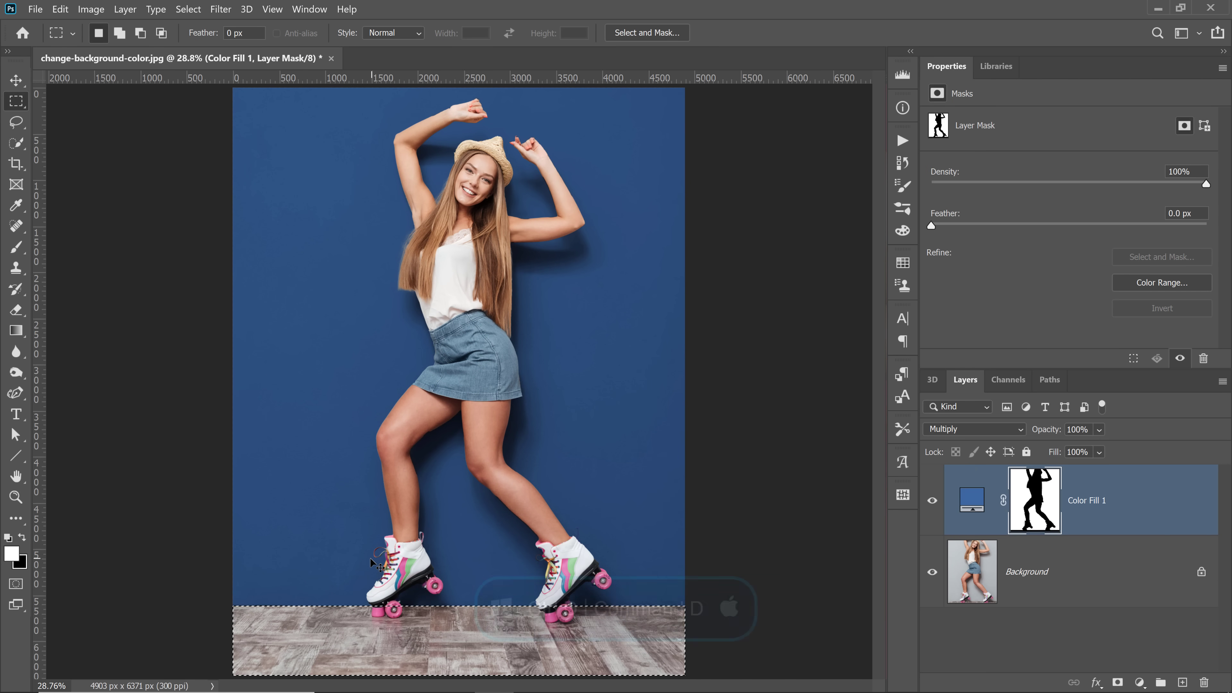
pyautogui.hotkey('ctrl', 'd')
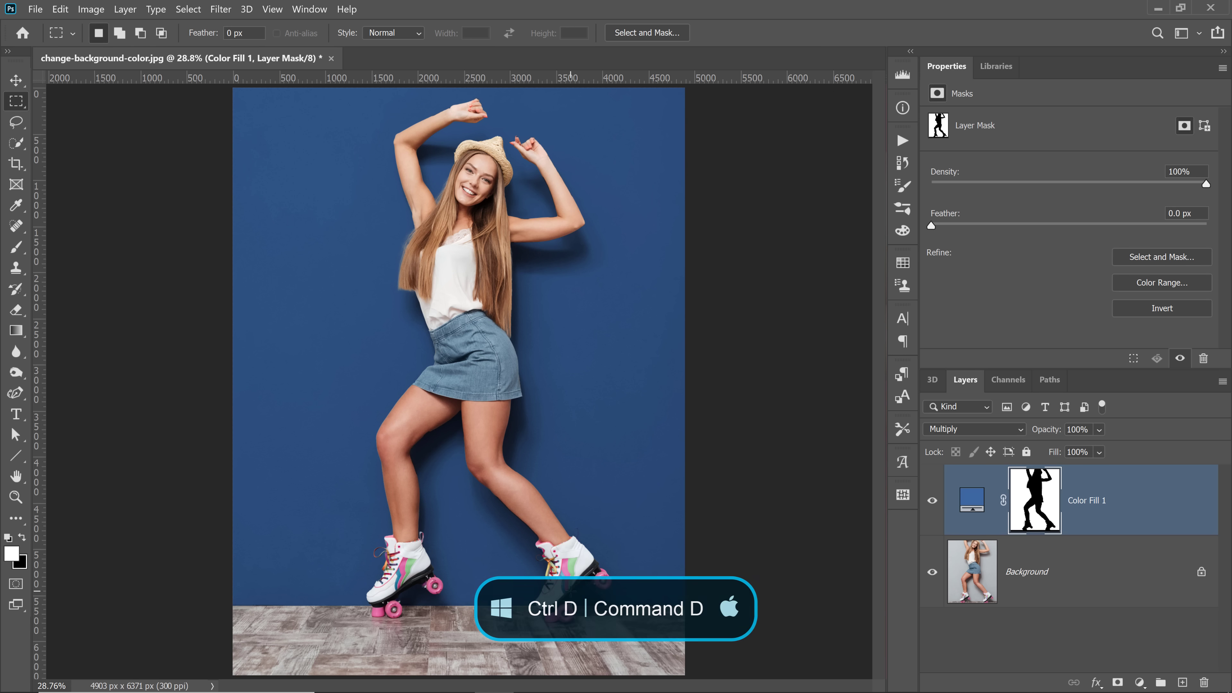
# Step: Paint black on the Color Fill 1 mask over the skate's pink drawstring and collar piping
pyautogui.press('z')
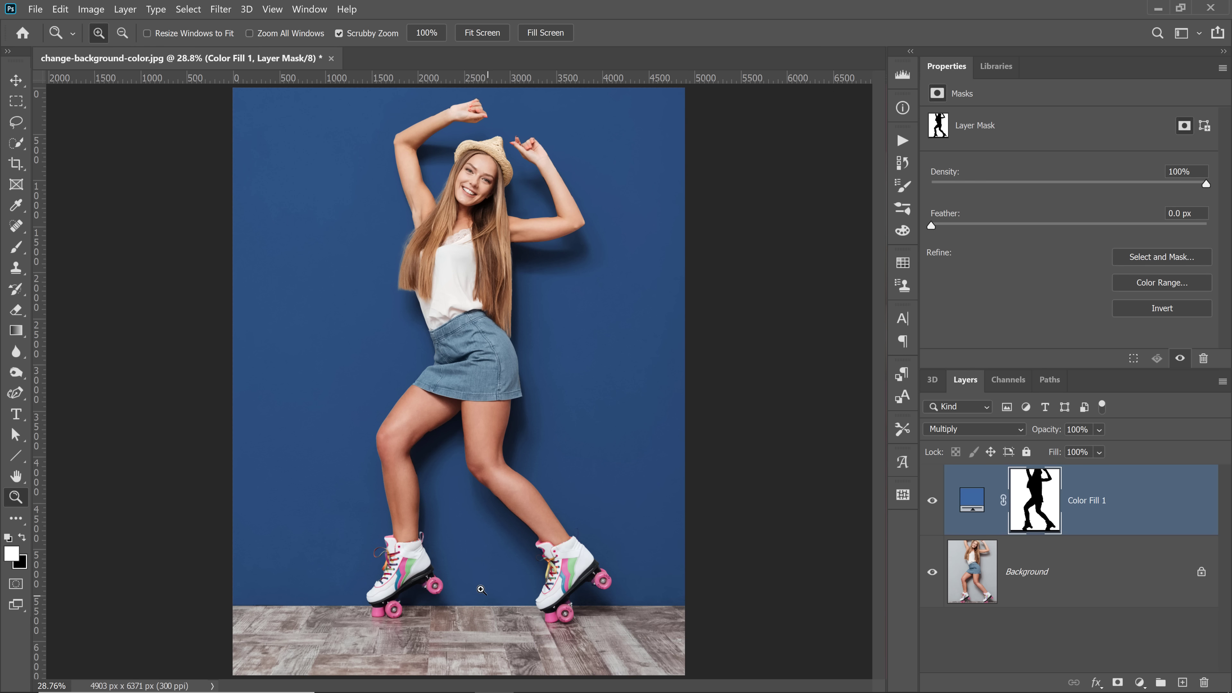
pyautogui.moveTo(581, 536); pyautogui.dragTo(575, 532)
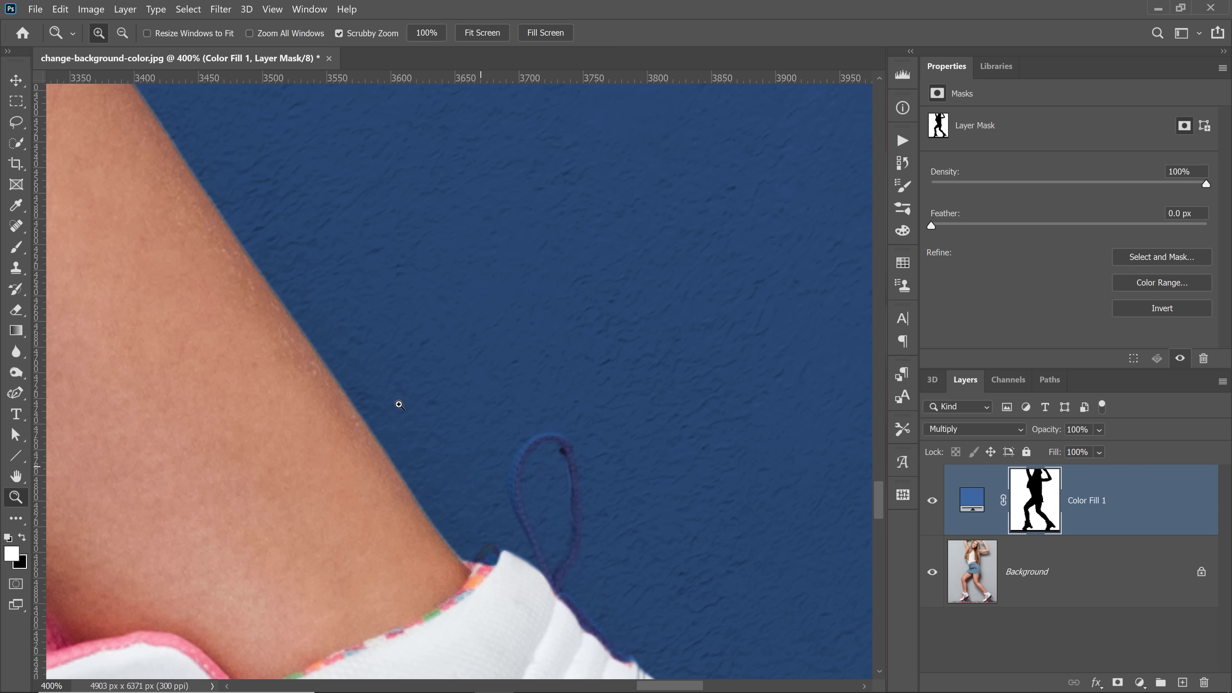
pyautogui.click(16, 247)
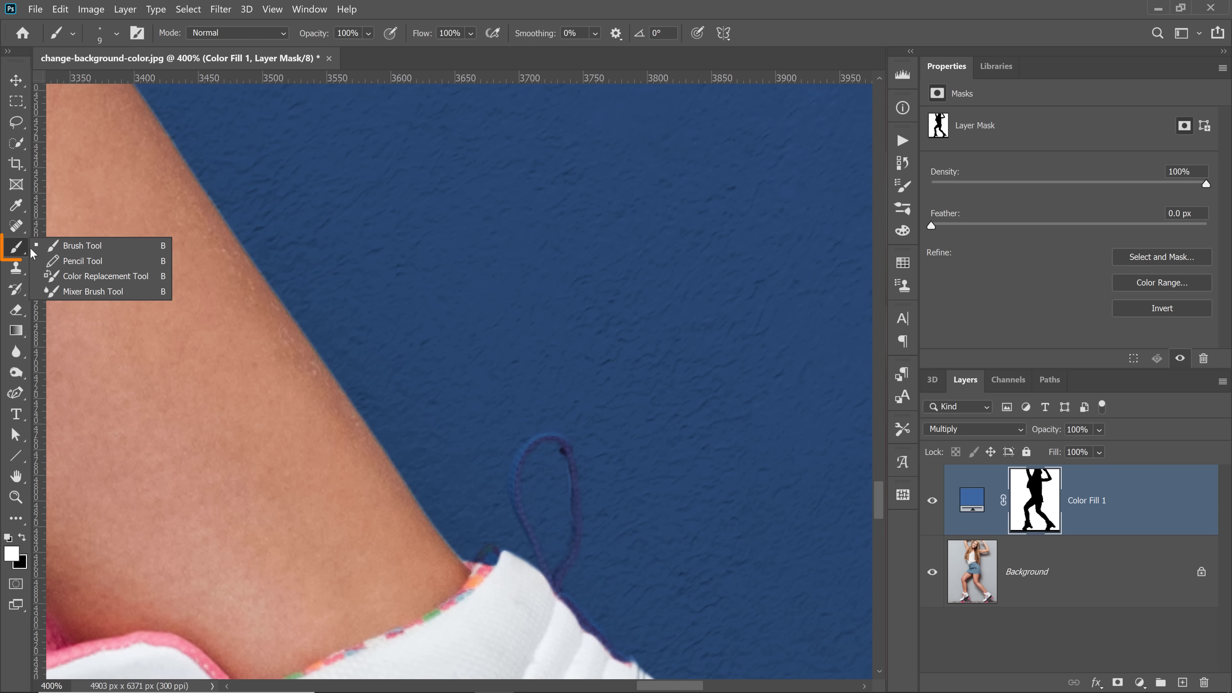
pyautogui.click(75, 246)
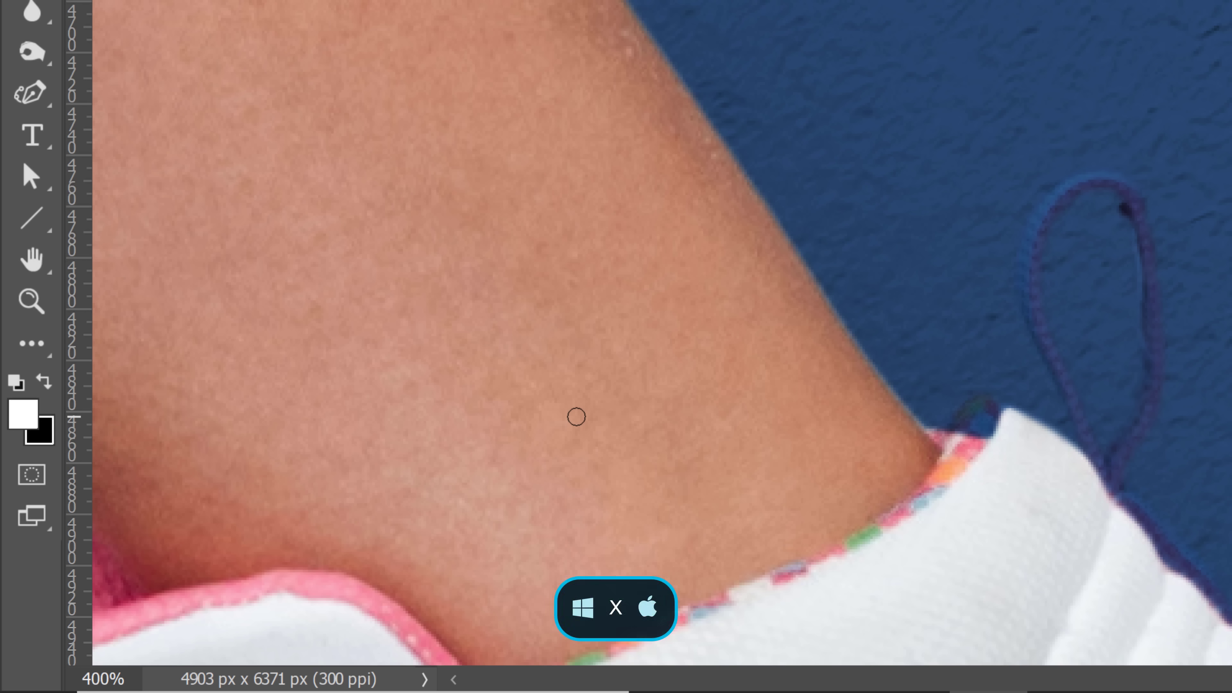
pyautogui.press('x')
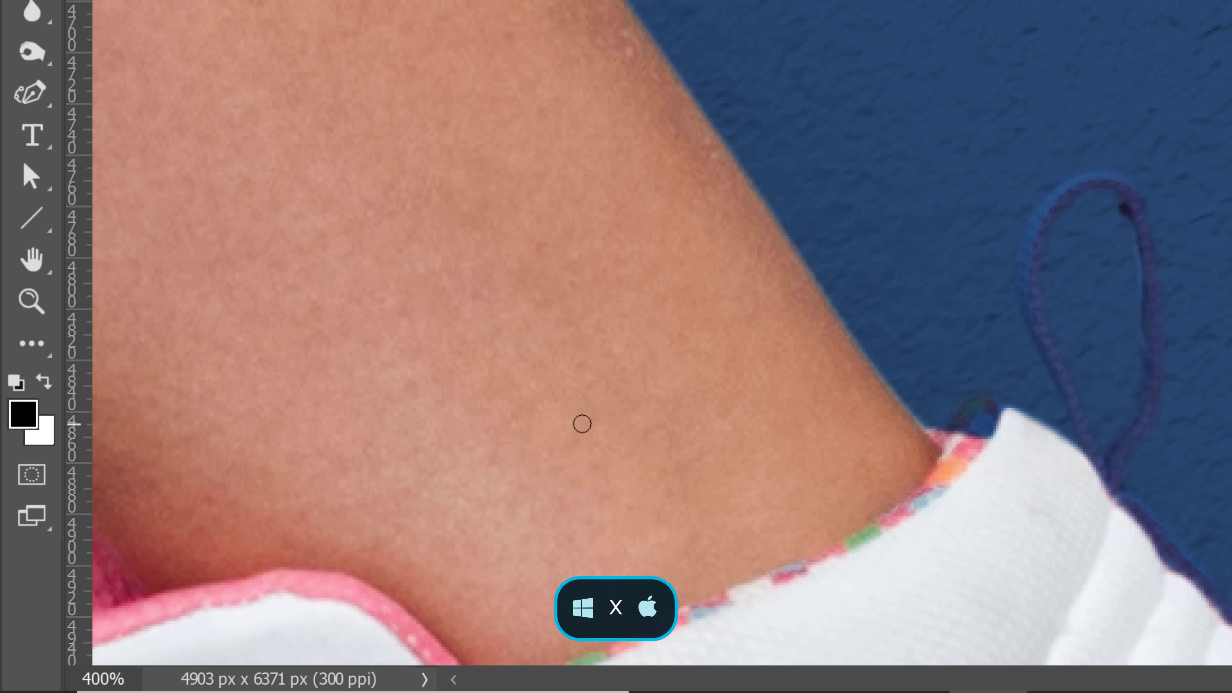
pyautogui.moveTo(1098, 469)
pyautogui.mouseDown()
pyautogui.moveTo(1066, 377)
pyautogui.moveTo(1025, 301)
pyautogui.moveTo(1034, 247)
pyautogui.moveTo(1075, 199)
pyautogui.moveTo(1060, 198)
pyautogui.moveTo(1103, 185)
pyautogui.moveTo(1139, 219)
pyautogui.moveTo(1146, 367)
pyautogui.moveTo(1107, 493)
pyautogui.mouseUp()
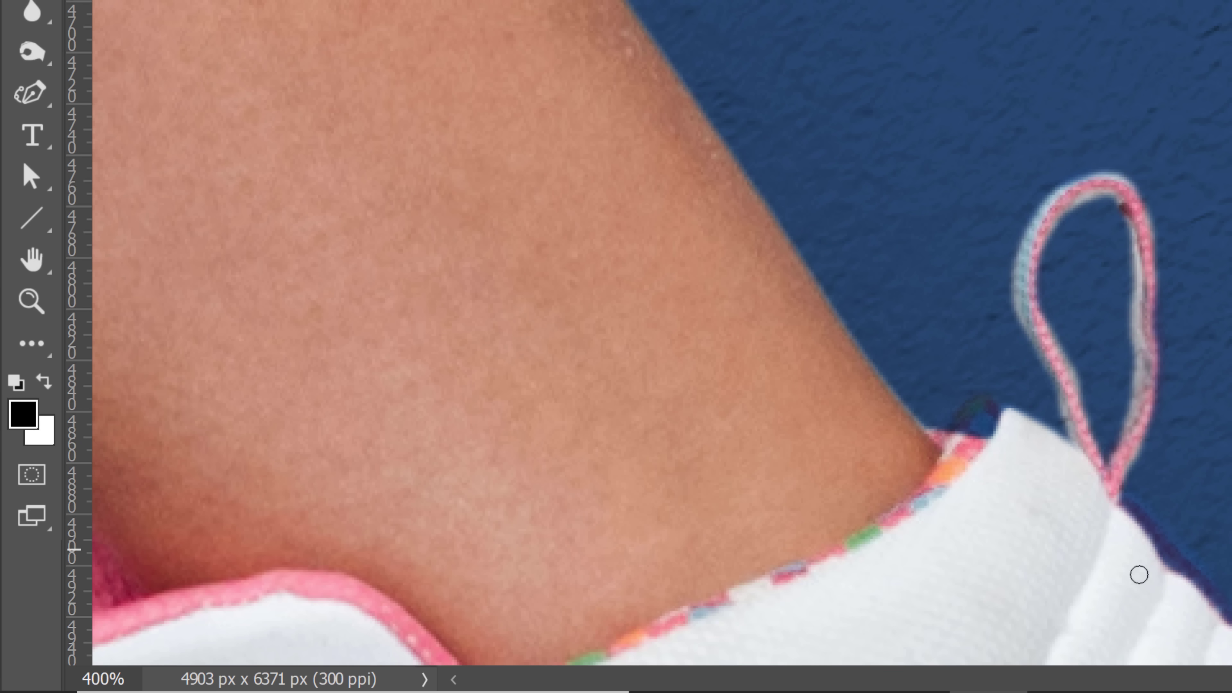
pyautogui.moveTo(1147, 580); pyautogui.dragTo(965, 306)
pyautogui.moveTo(922, 225)
pyautogui.mouseDown()
pyautogui.moveTo(1052, 369)
pyautogui.moveTo(939, 251)
pyautogui.mouseUp()
pyautogui.moveTo(800, 133)
pyautogui.mouseDown()
pyautogui.moveTo(759, 148)
pyautogui.moveTo(789, 144)
pyautogui.moveTo(779, 150)
pyautogui.mouseUp()
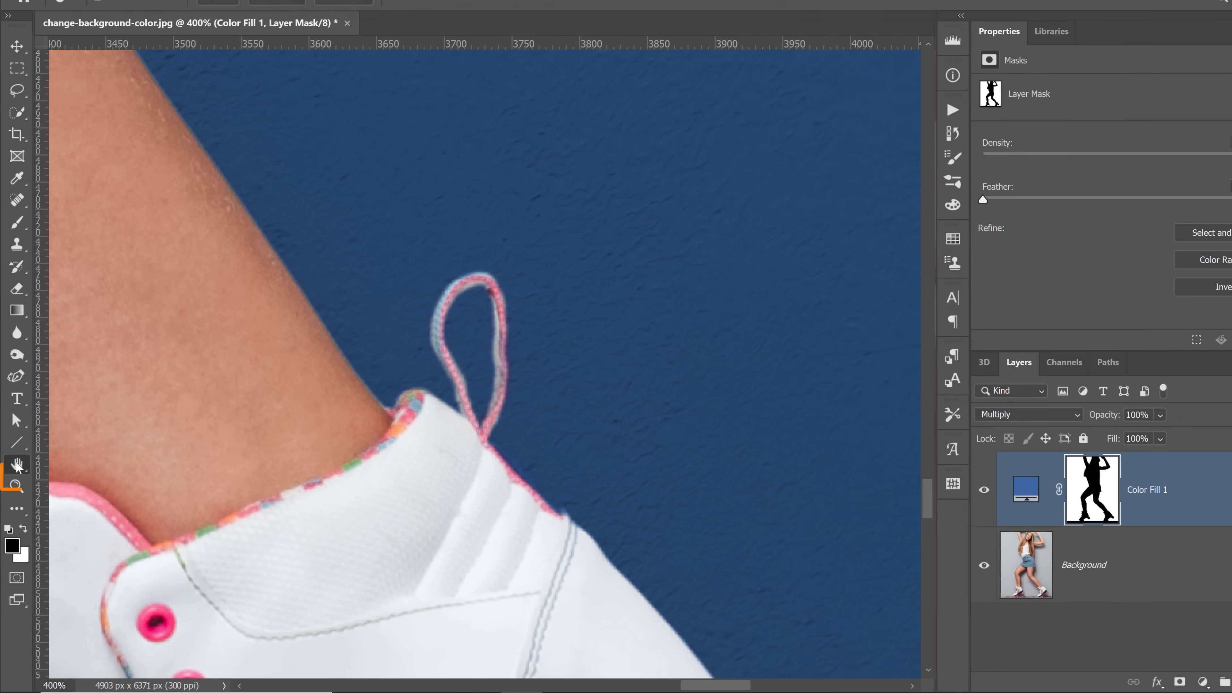
pyautogui.doubleClick(31, 258)
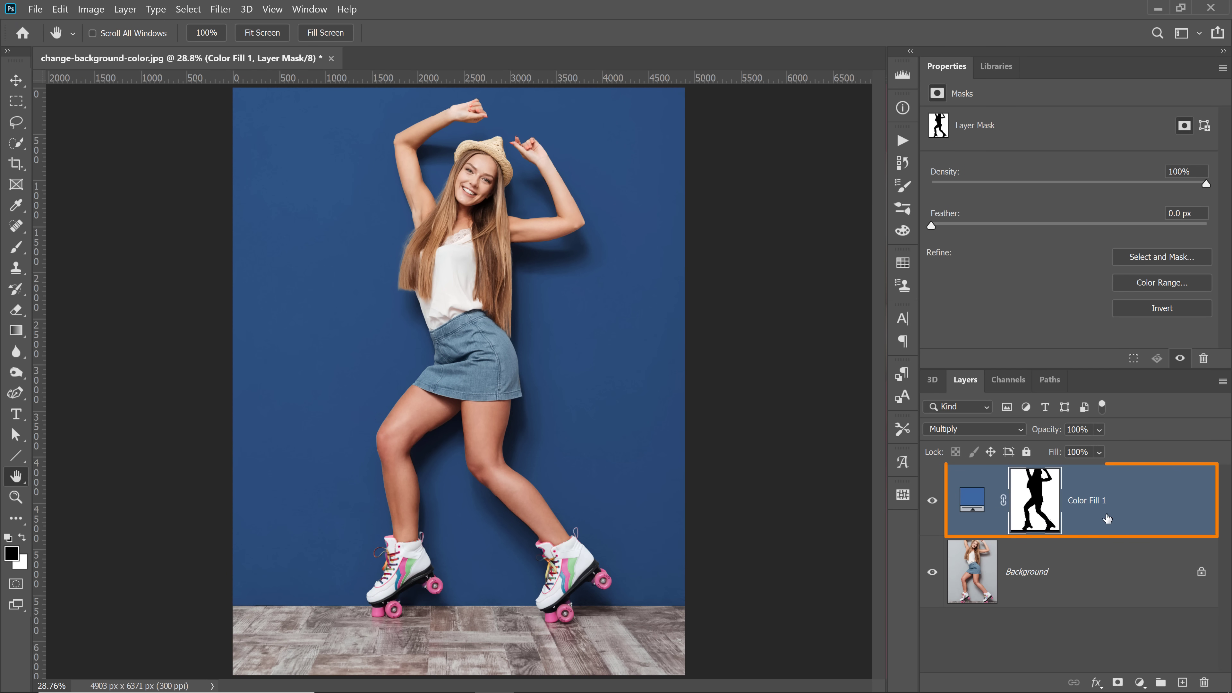
# Step: Add a Hue/Saturation adjustment layer, then delete it again
pyautogui.click(1140, 682)
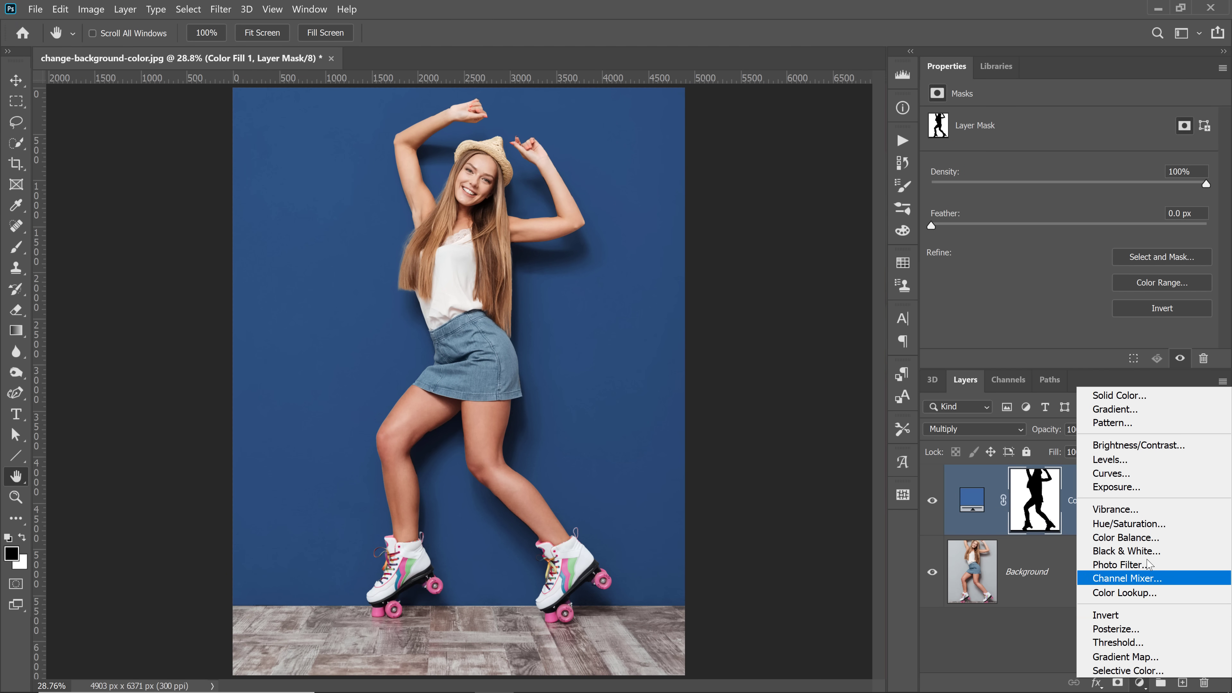
pyautogui.click(1147, 524)
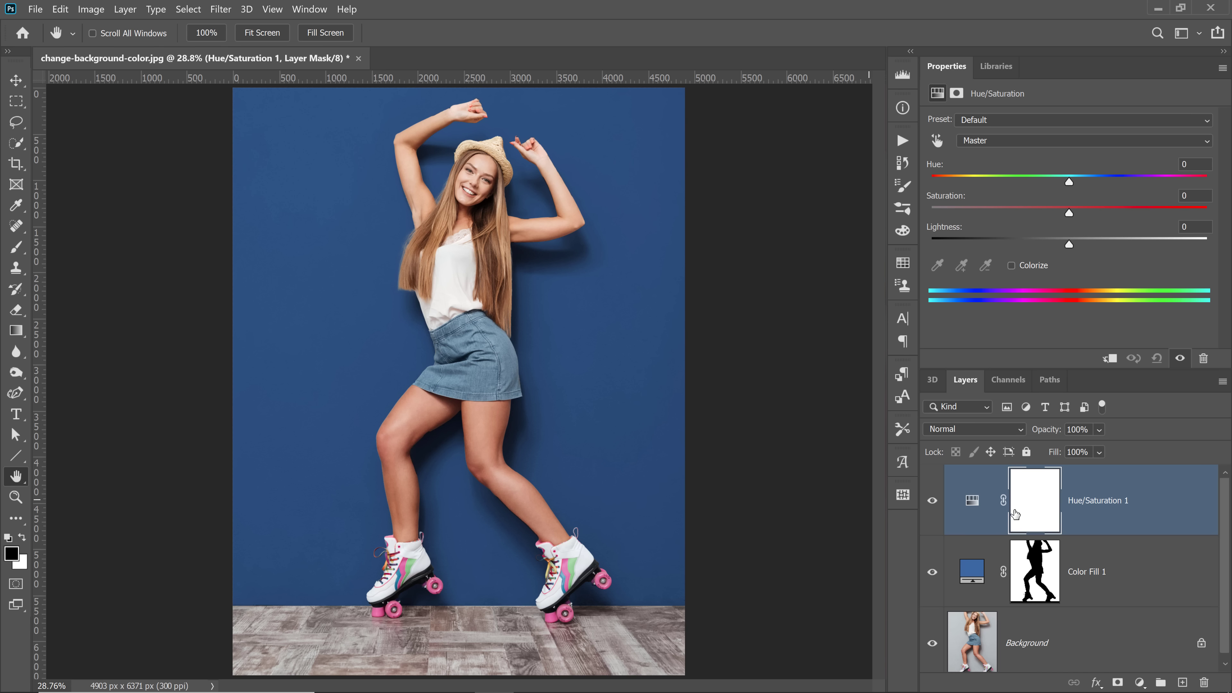
pyautogui.moveTo(973, 505); pyautogui.dragTo(1204, 682)
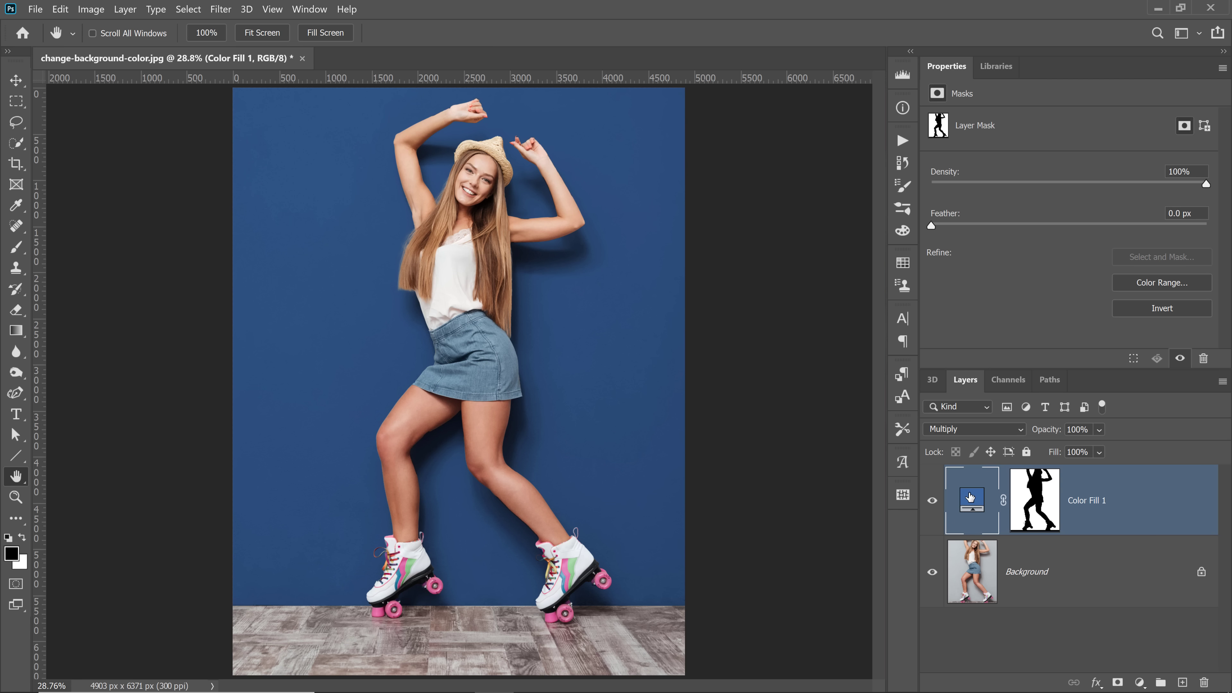
# Step: Recolour Color Fill 1 to a lighter, more saturated blue in the Color Picker
pyautogui.doubleClick(973, 500)
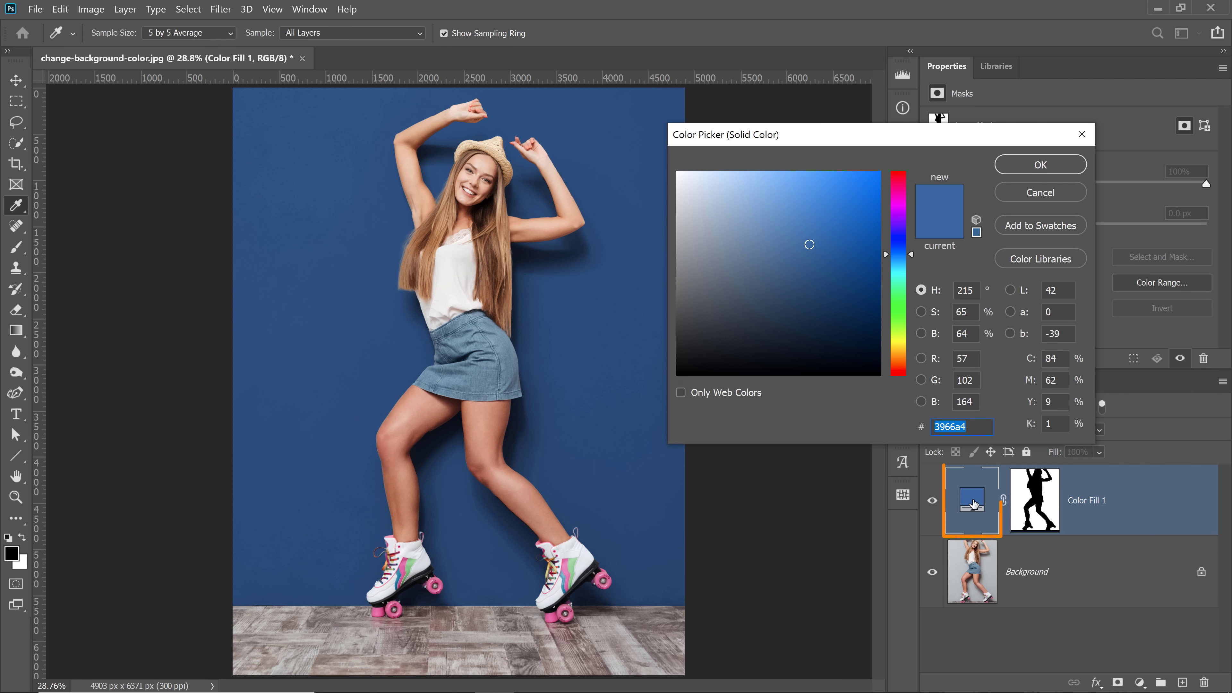
pyautogui.moveTo(888, 254); pyautogui.dragTo(900, 183)
pyautogui.click(725, 202)
pyautogui.moveTo(725, 202)
pyautogui.mouseDown()
pyautogui.moveTo(728, 229)
pyautogui.moveTo(735, 215)
pyautogui.mouseUp()
pyautogui.moveTo(900, 185); pyautogui.dragTo(900, 259)
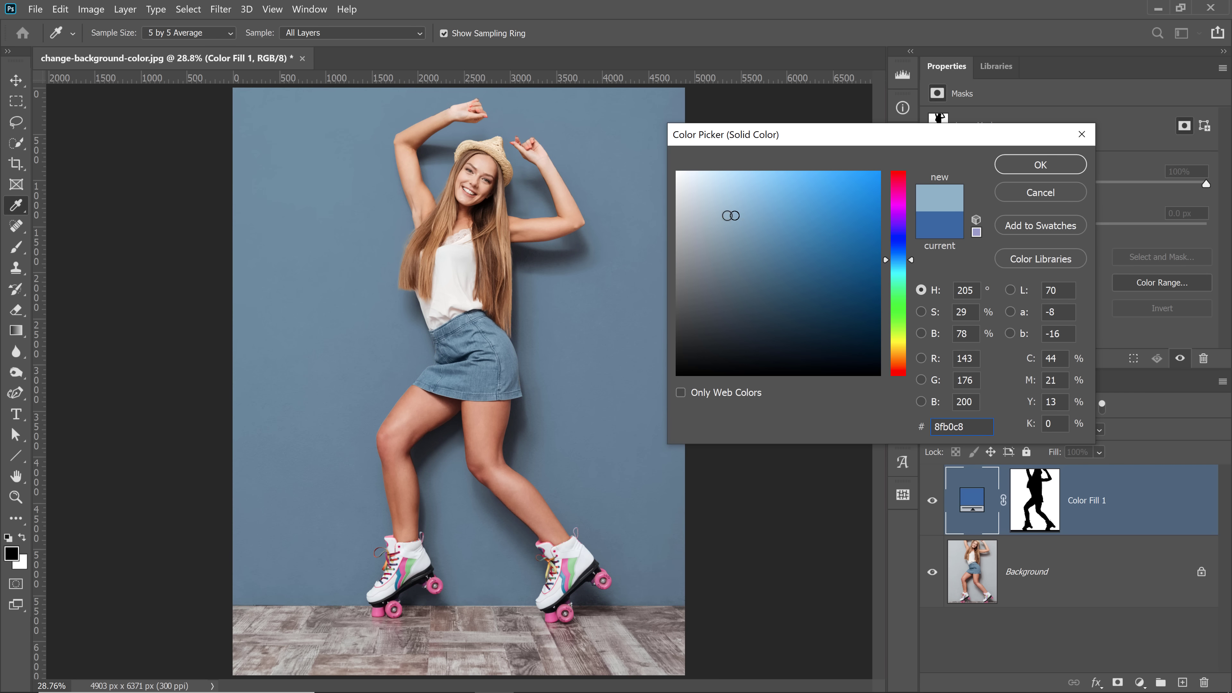
pyautogui.moveTo(735, 215); pyautogui.dragTo(796, 215)
pyautogui.click(1025, 169)
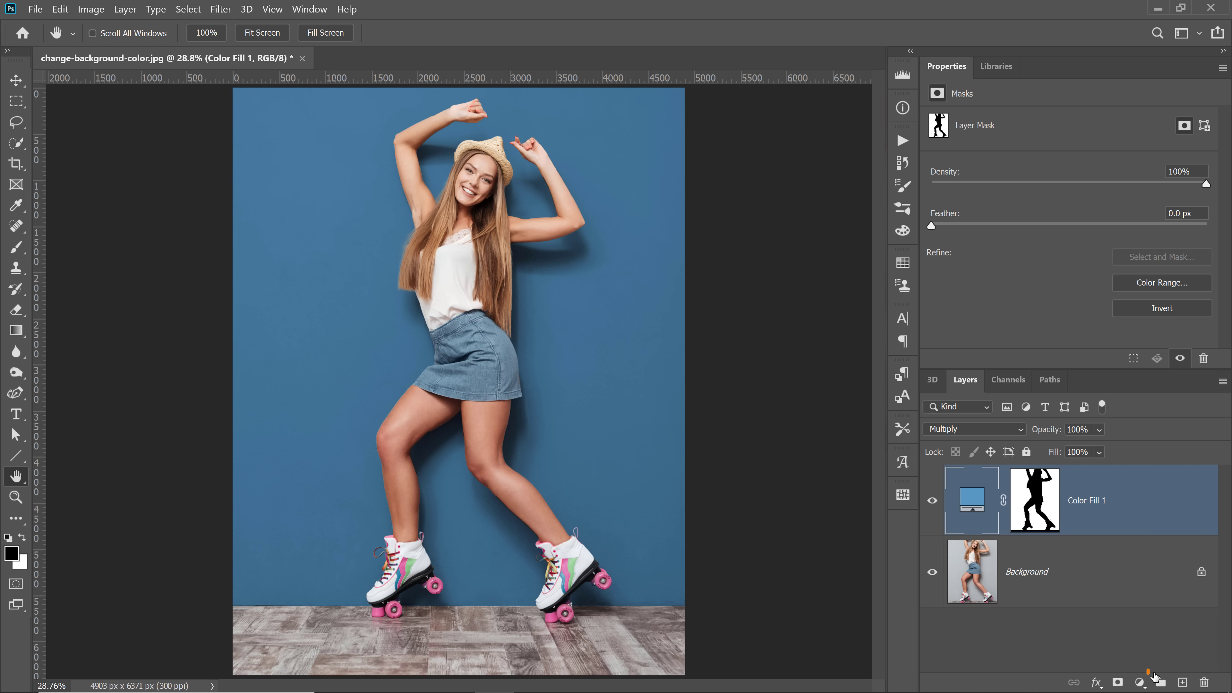
# Step: Put Color Fill 1 in a new group named 'Color Change' and move its silhouette mask onto the group
pyautogui.click(1161, 682)
pyautogui.doubleClick(995, 475)
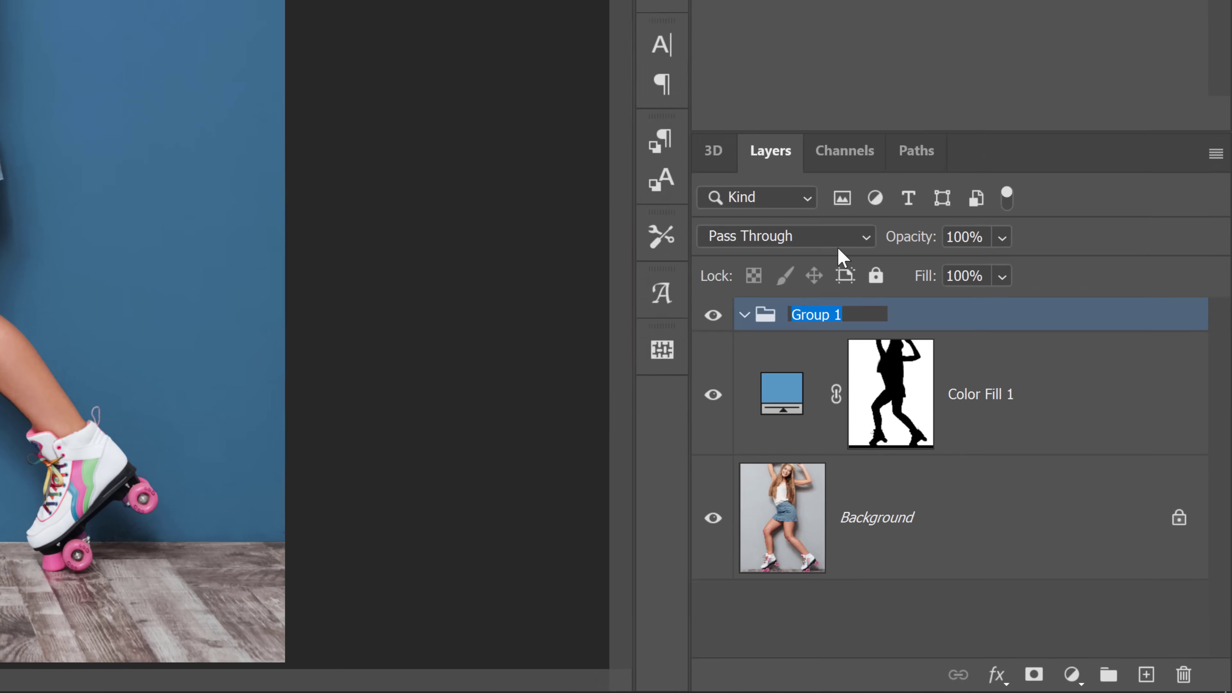
pyautogui.write('Color ')
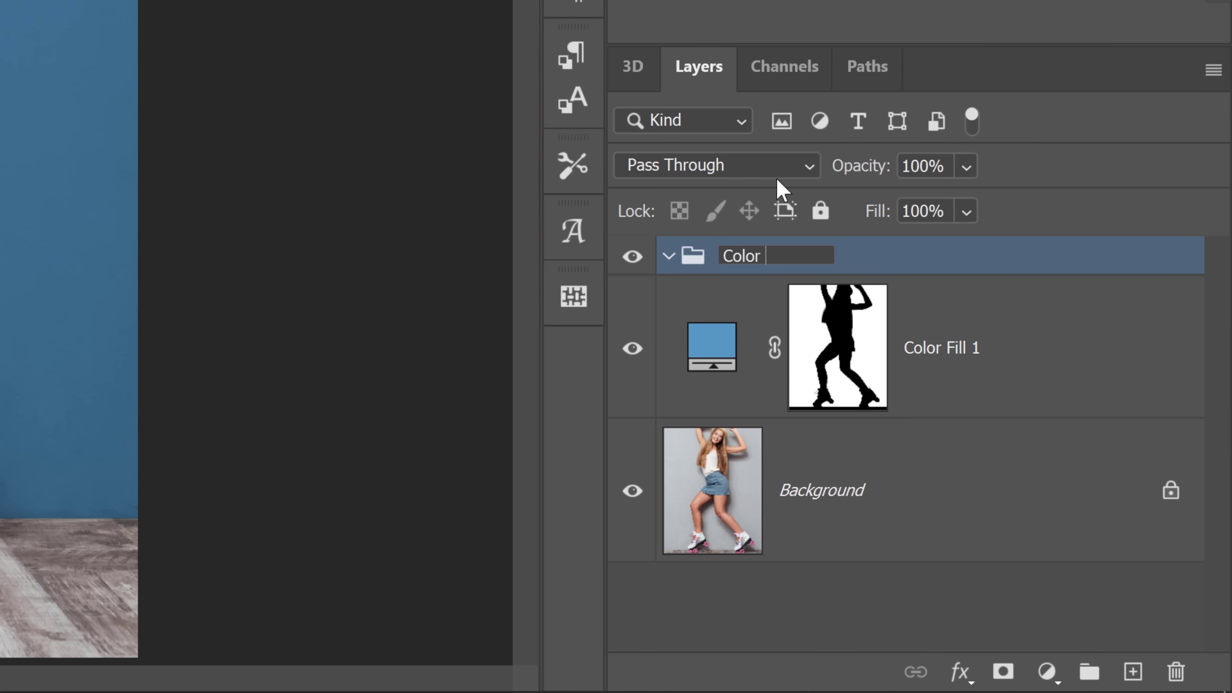
pyautogui.write('Change')
pyautogui.press('Return')
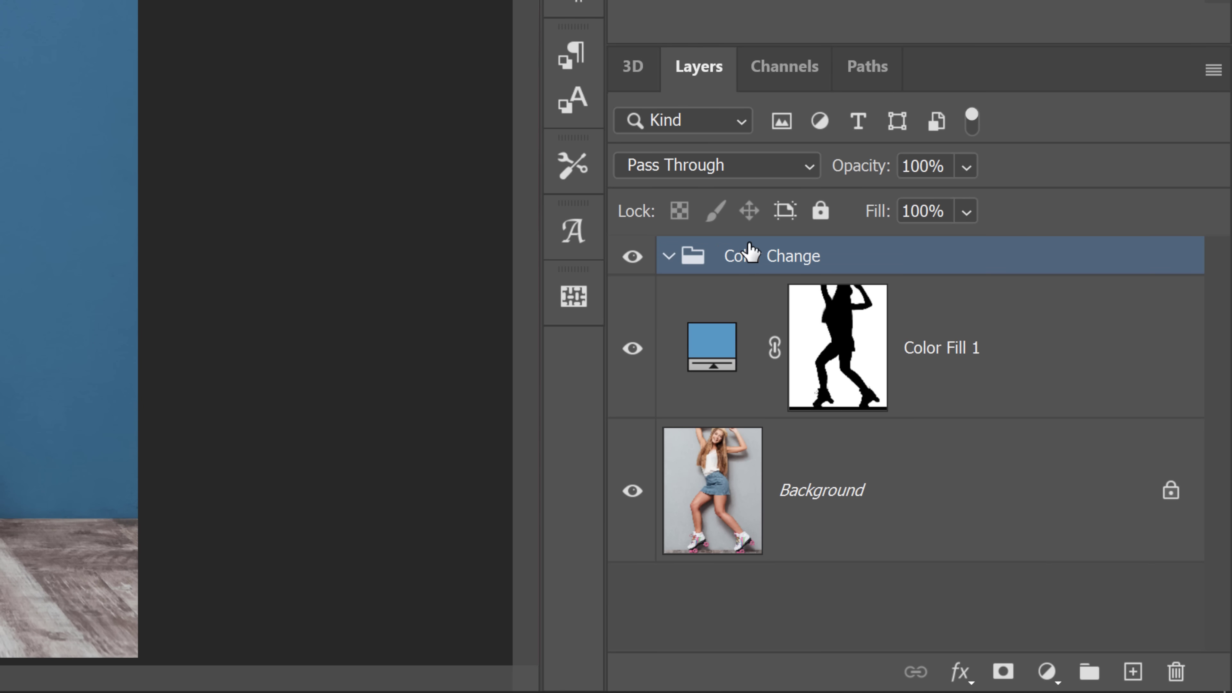
pyautogui.moveTo(712, 359); pyautogui.dragTo(743, 260)
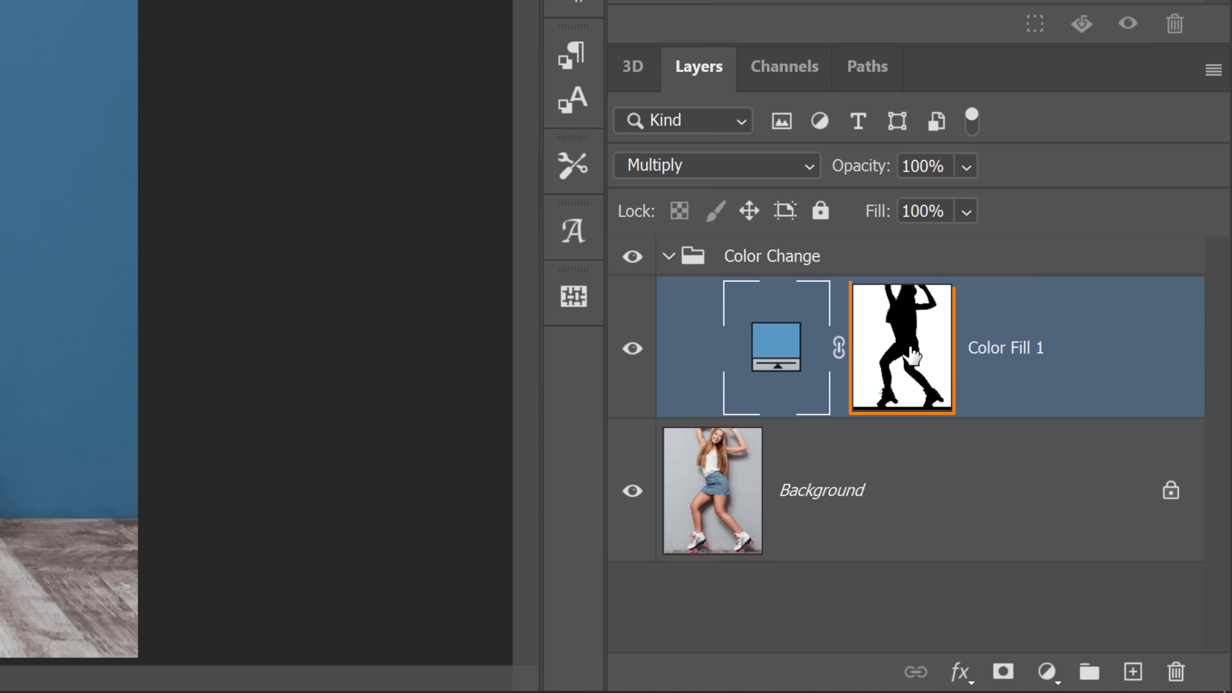
pyautogui.moveTo(912, 355); pyautogui.dragTo(753, 252)
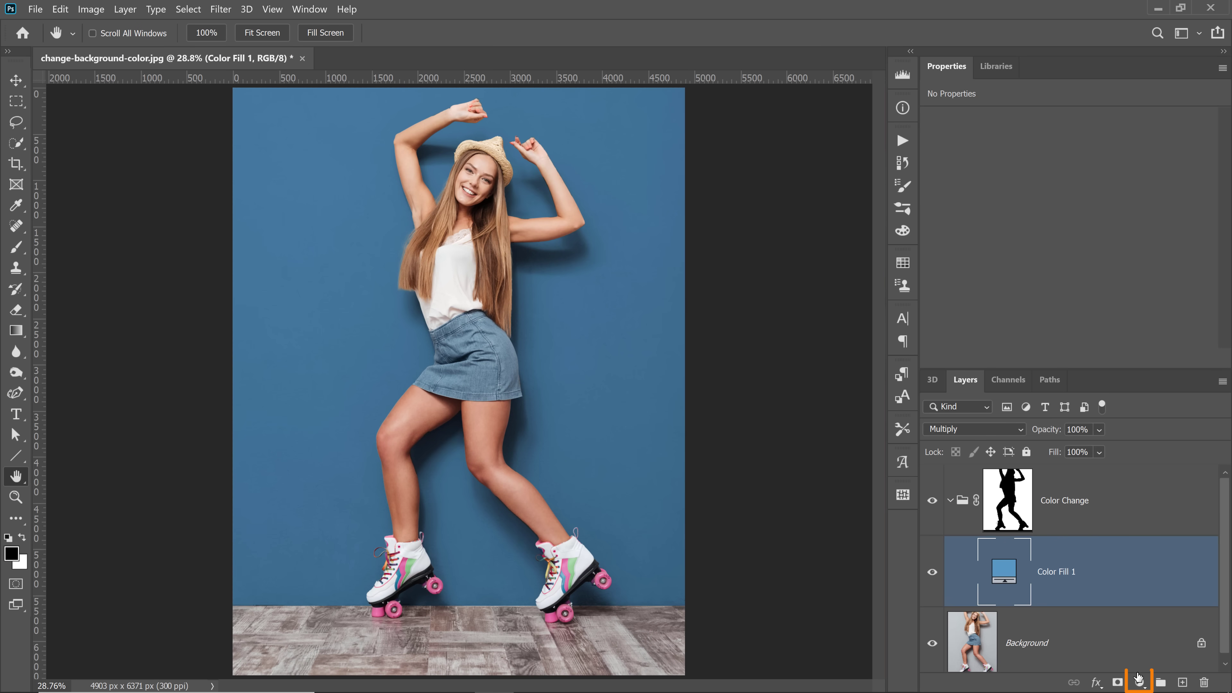
# Step: Add a Levels 1 adjustment below Color Fill 1 in the group and delete its layer mask
pyautogui.click(1139, 678)
pyautogui.click(1133, 463)
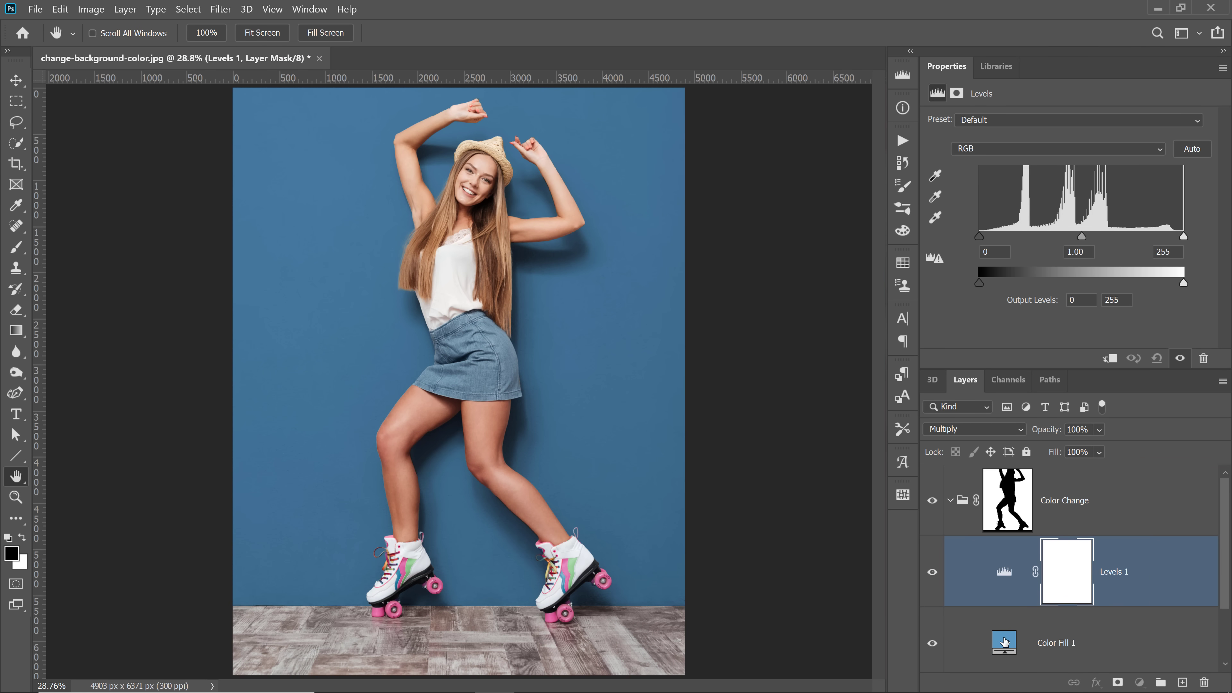
pyautogui.moveTo(1004, 642); pyautogui.dragTo(1007, 555)
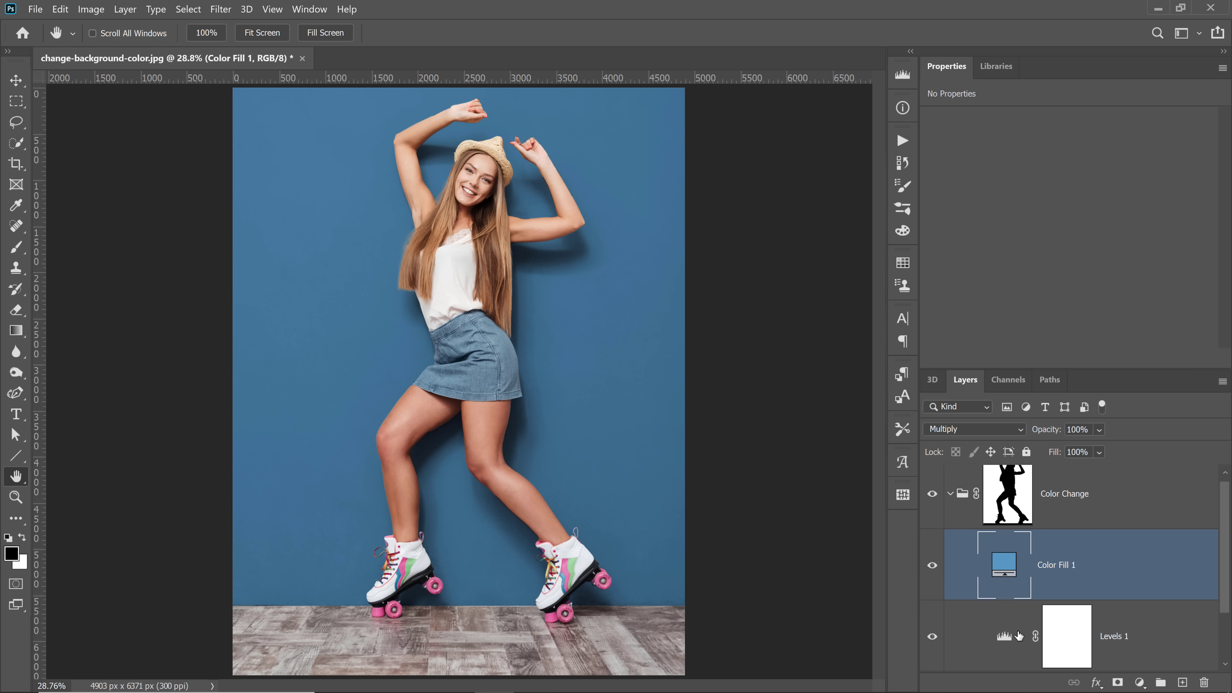
pyautogui.click(1101, 637)
pyautogui.scroll(-2, 1072, 592)
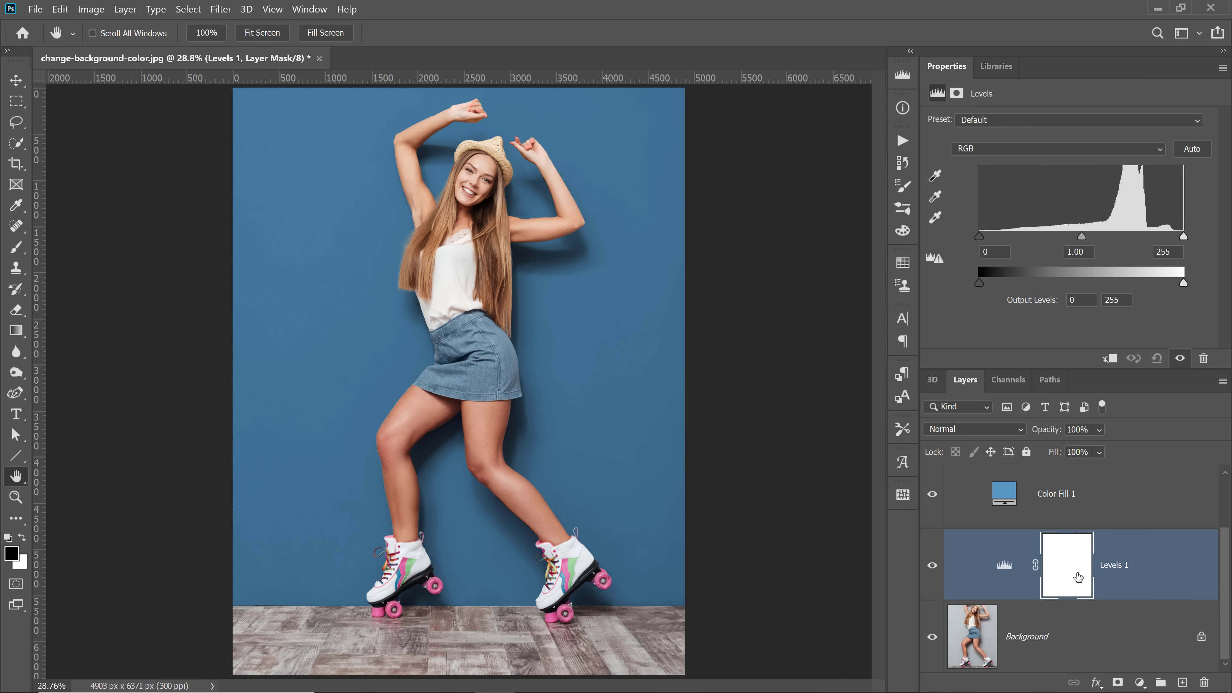
pyautogui.rightClick(1079, 577)
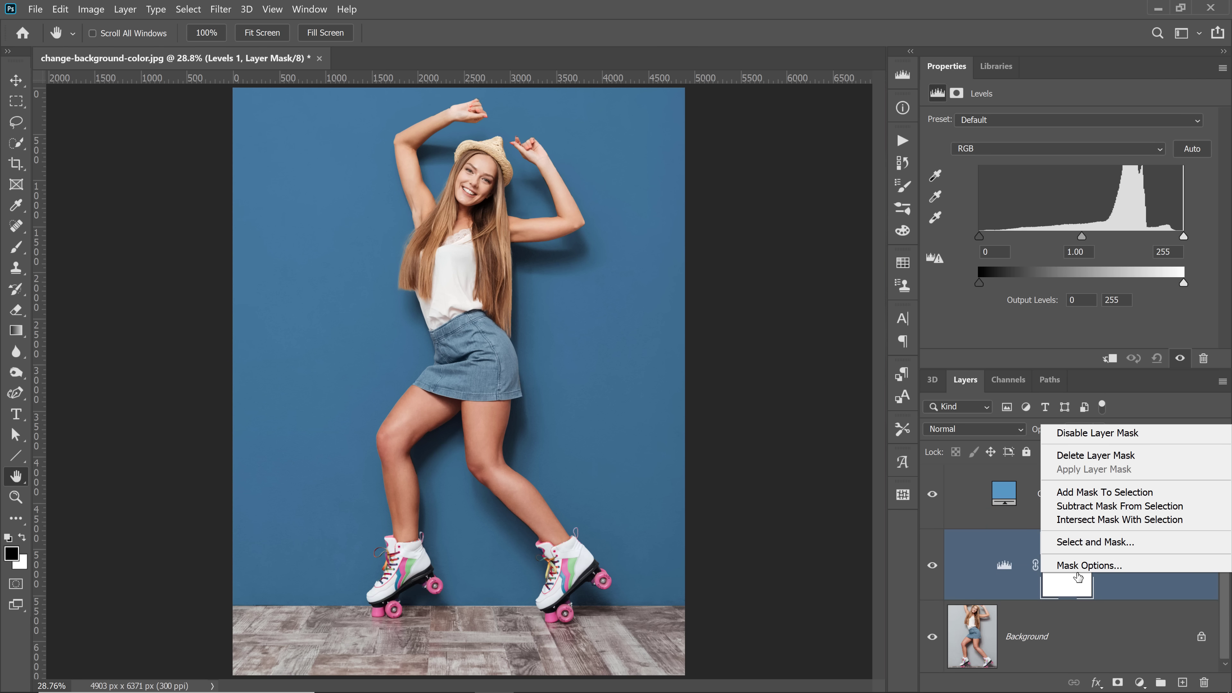
pyautogui.click(1096, 457)
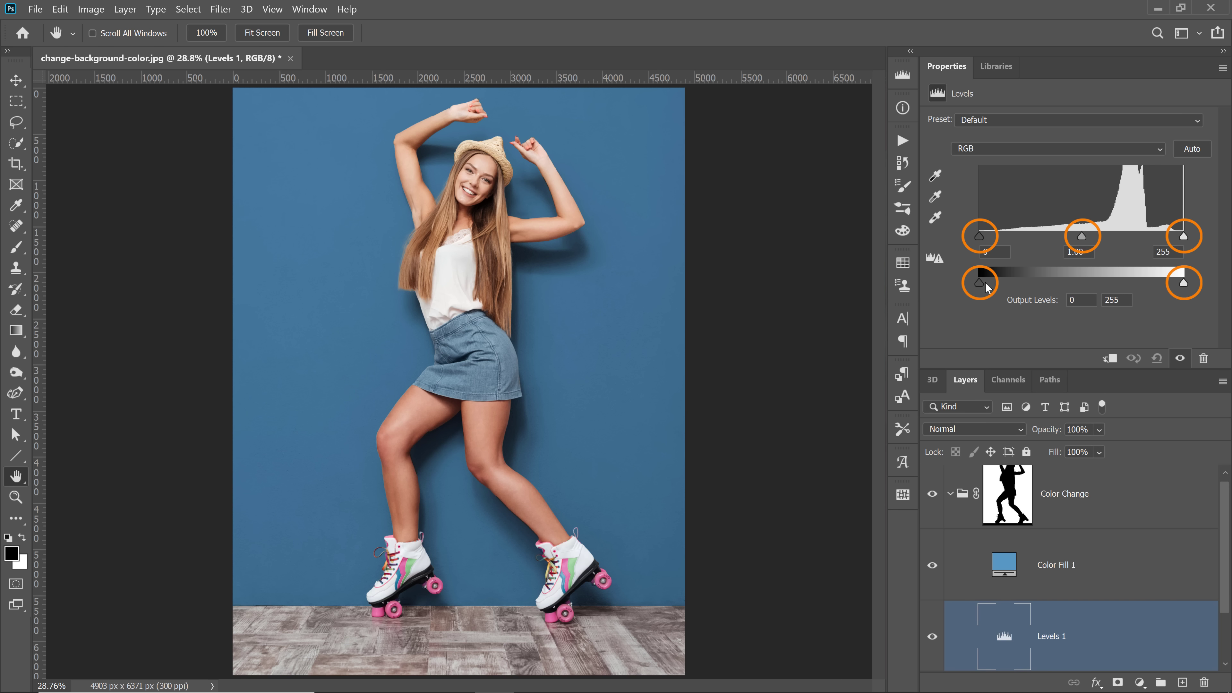
pyautogui.moveTo(978, 237); pyautogui.dragTo(1008, 238)
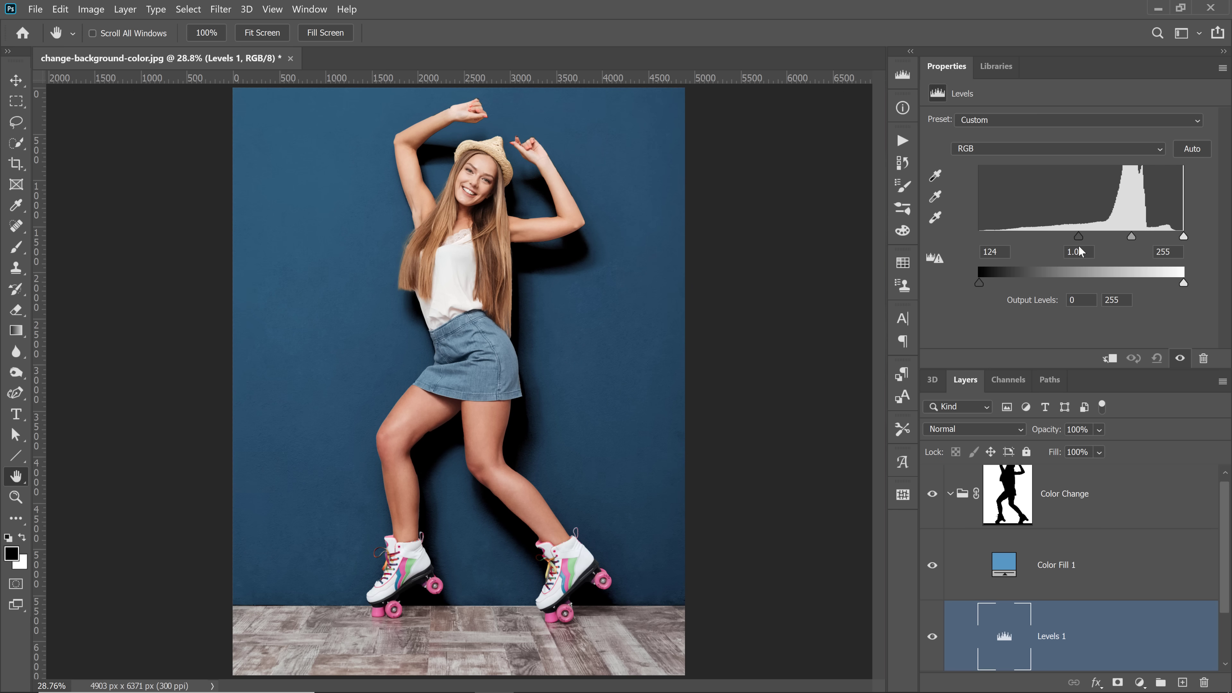
pyautogui.hotkey('ctrl', 'z')
pyautogui.moveTo(1182, 240)
pyautogui.mouseDown()
pyautogui.moveTo(1105, 240)
pyautogui.moveTo(1185, 246)
pyautogui.mouseUp()
pyautogui.moveTo(1083, 237)
pyautogui.mouseDown()
pyautogui.moveTo(1146, 235)
pyautogui.moveTo(1075, 236)
pyautogui.mouseUp()
pyautogui.moveTo(980, 283); pyautogui.dragTo(1025, 291)
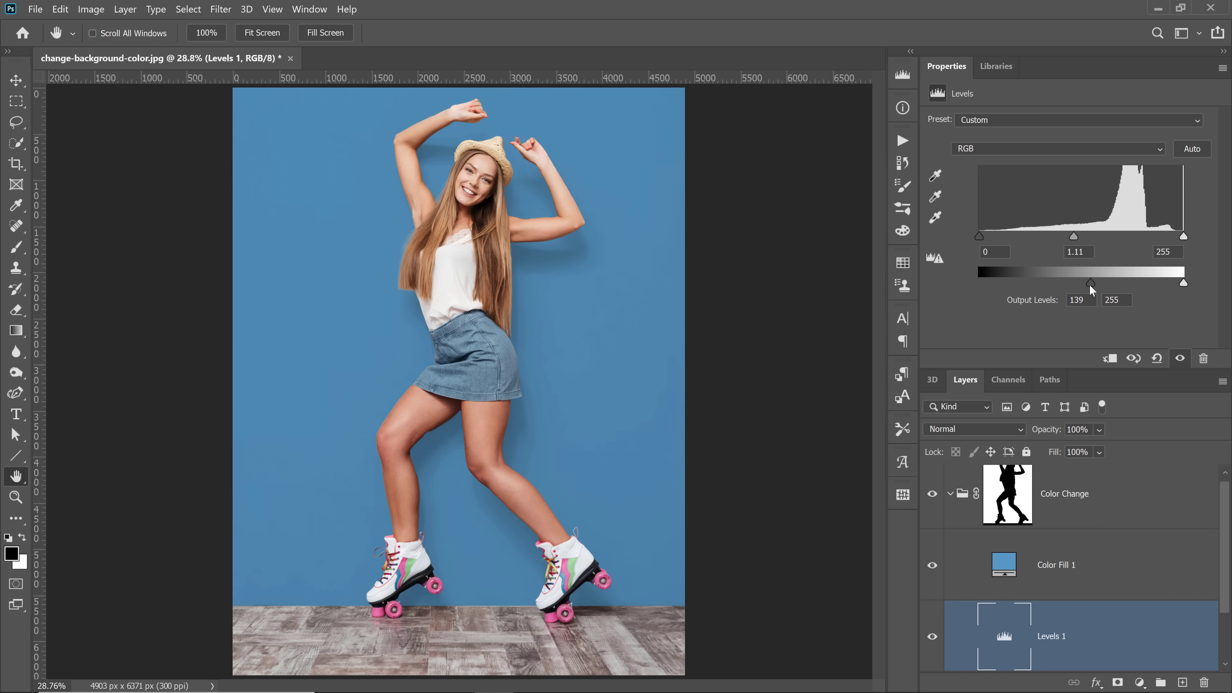
pyautogui.hotkey('ctrl', 'z')
pyautogui.moveTo(1184, 283)
pyautogui.mouseDown()
pyautogui.moveTo(1099, 287)
pyautogui.moveTo(1190, 283)
pyautogui.mouseUp()
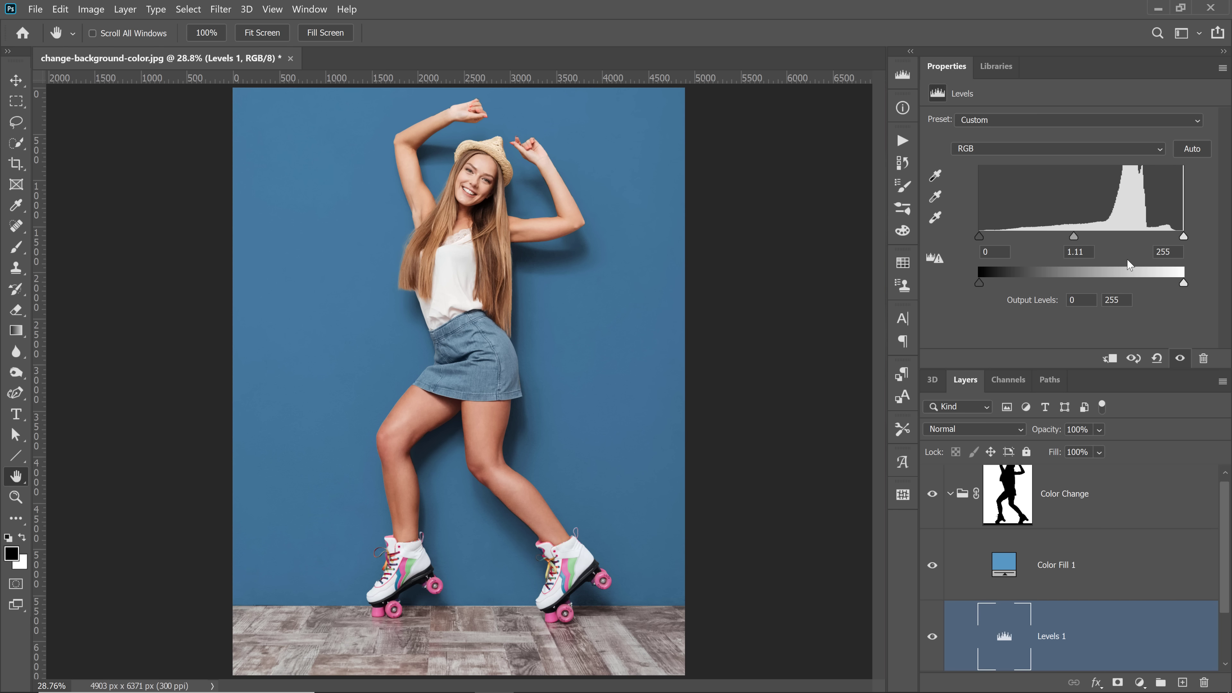
pyautogui.moveTo(1074, 236); pyautogui.dragTo(1141, 236)
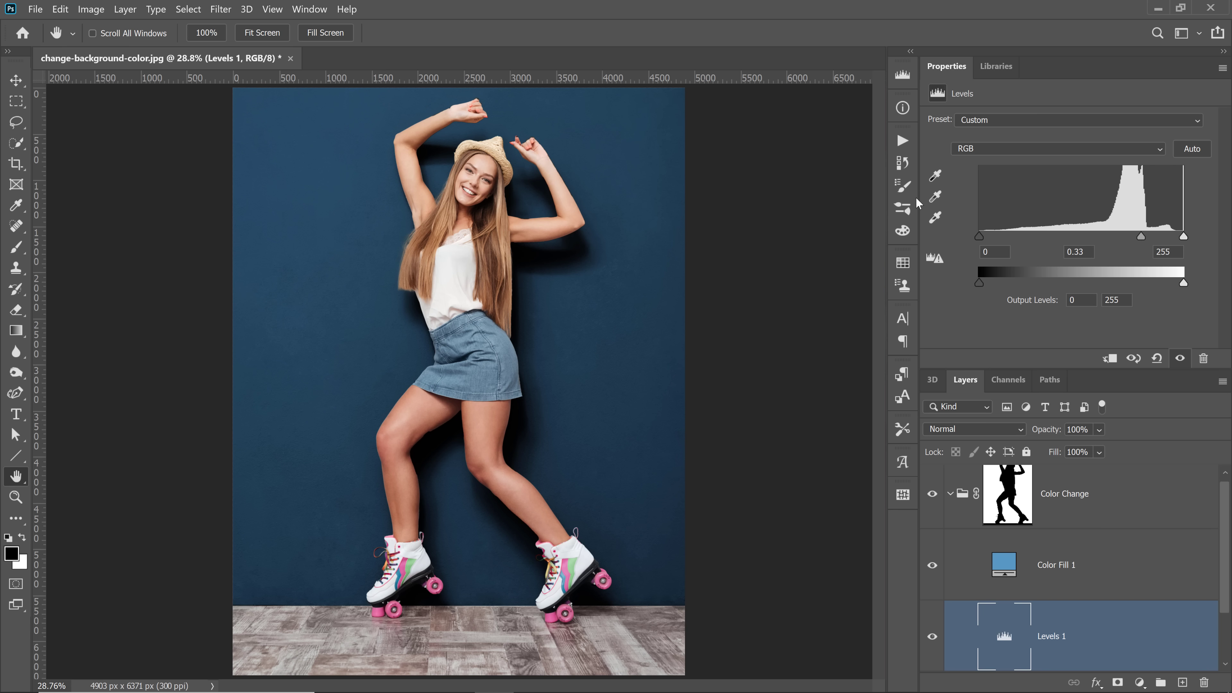
# Step: Reset Levels to defaults and add an empty Layer 1 above the Color Change group
pyautogui.click(1158, 362)
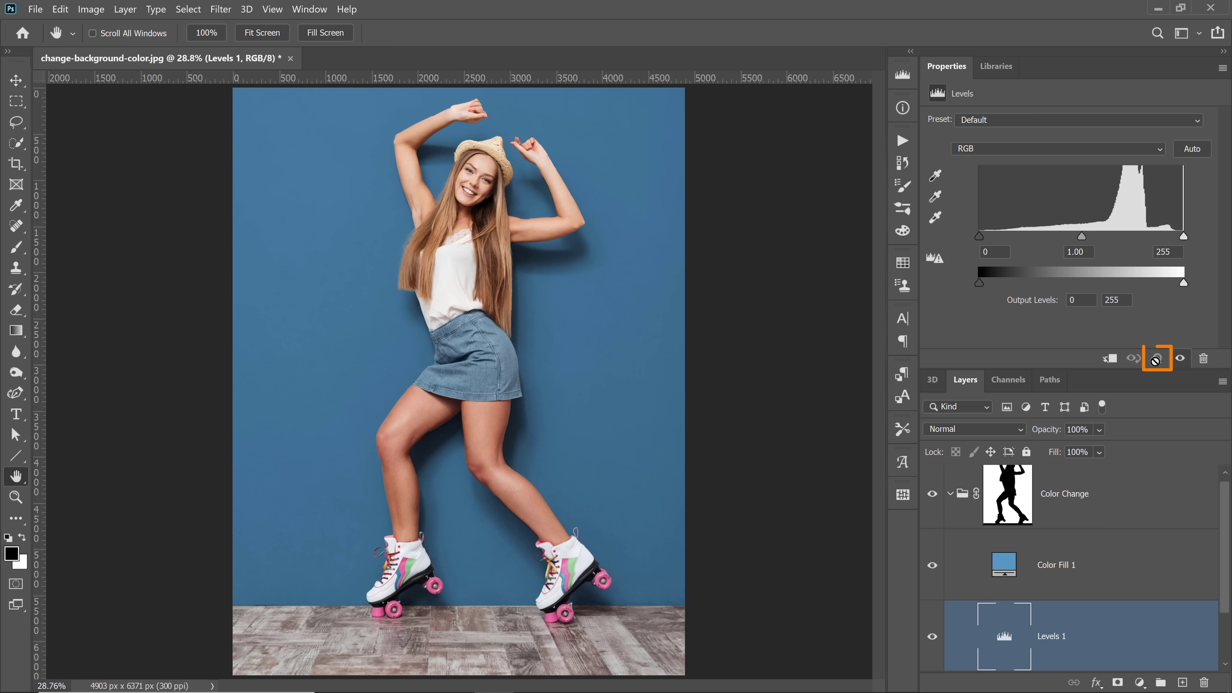
pyautogui.click(1071, 512)
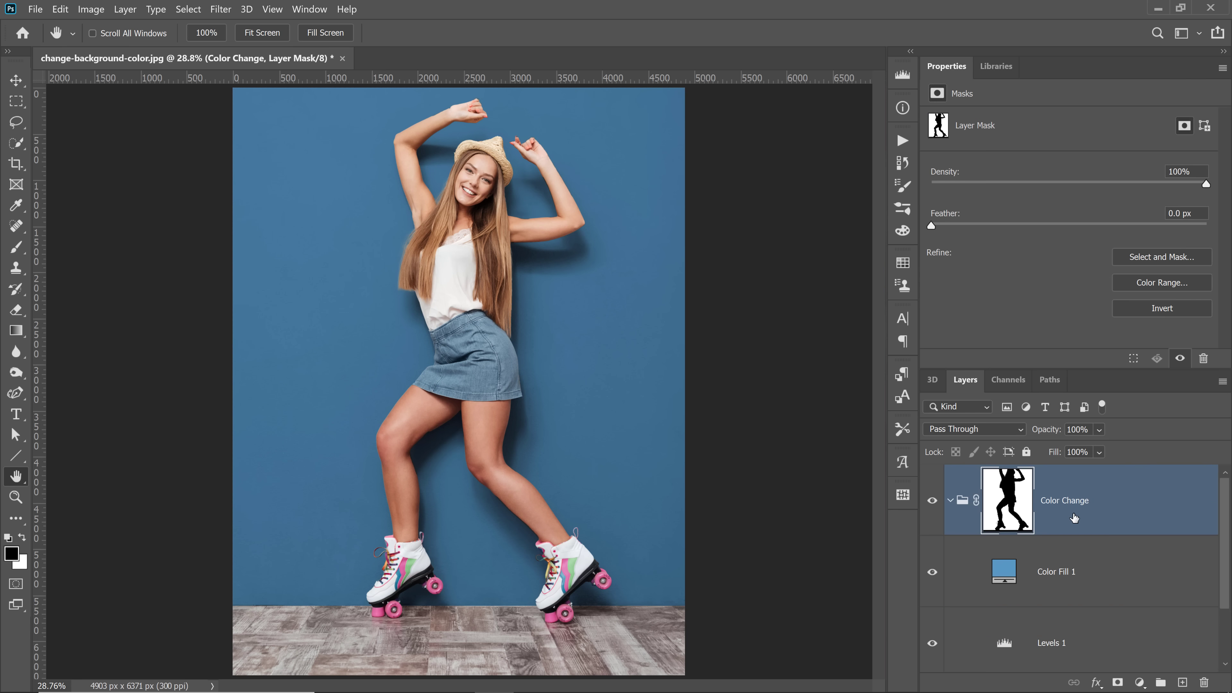
pyautogui.click(1182, 683)
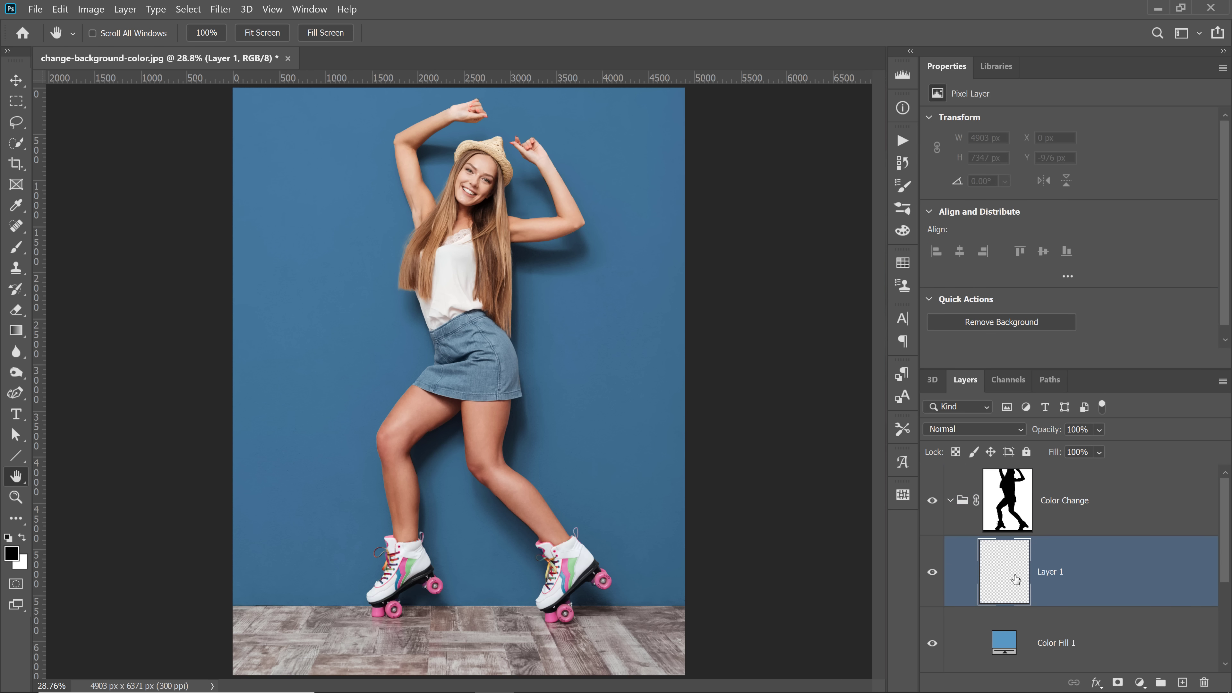
pyautogui.moveTo(1013, 580); pyautogui.dragTo(1015, 466)
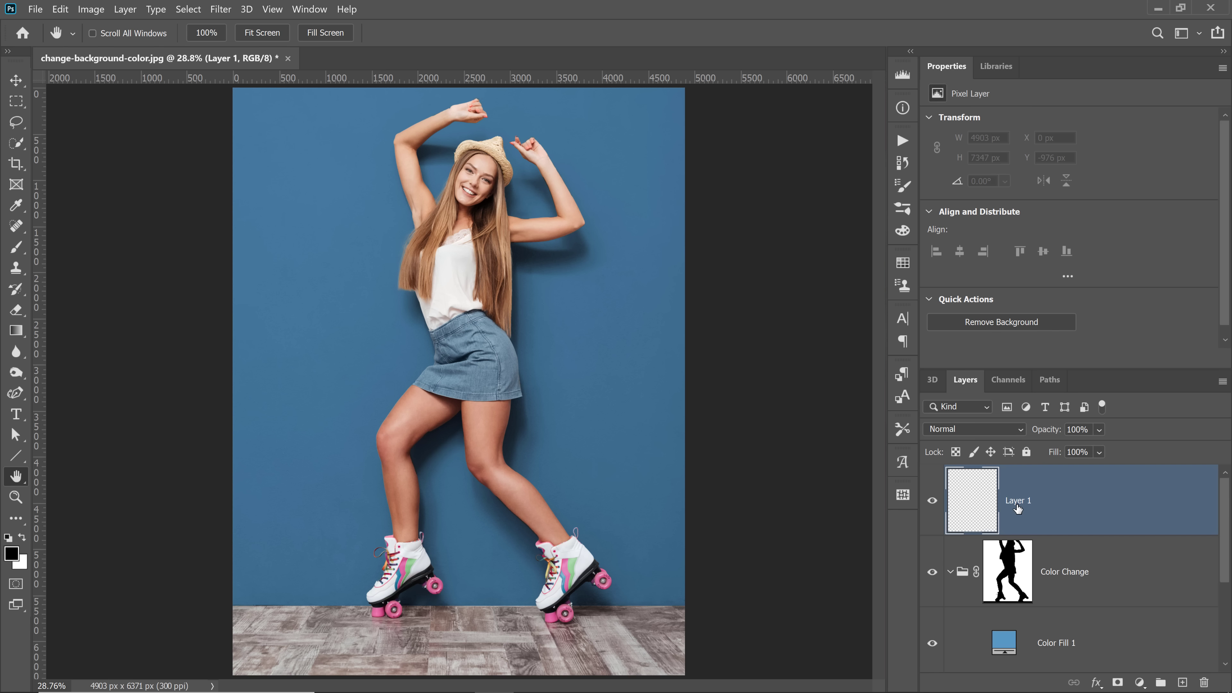
# Step: Sample the wall's blue with the Eyedropper as the painting colour
pyautogui.click(16, 205)
pyautogui.click(78, 207)
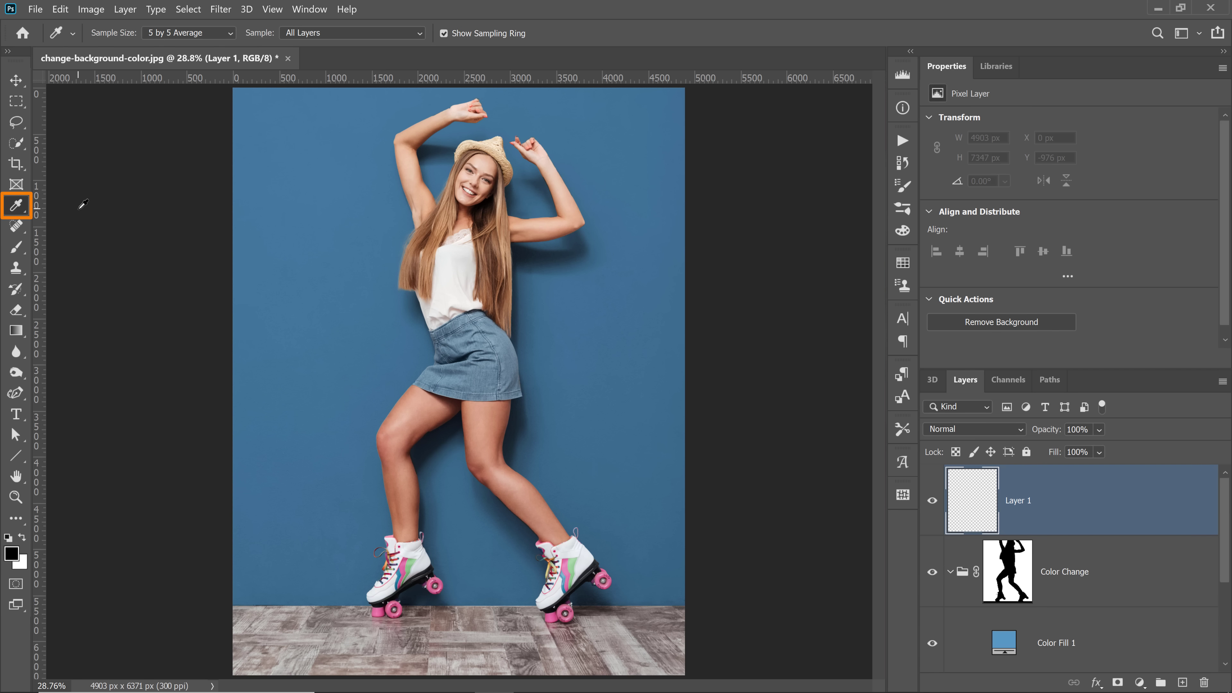
pyautogui.click(330, 233)
# Step: Solo Layer 1 and paint a soft 900-pixel blue dab near its top-left
pyautogui.click(16, 248)
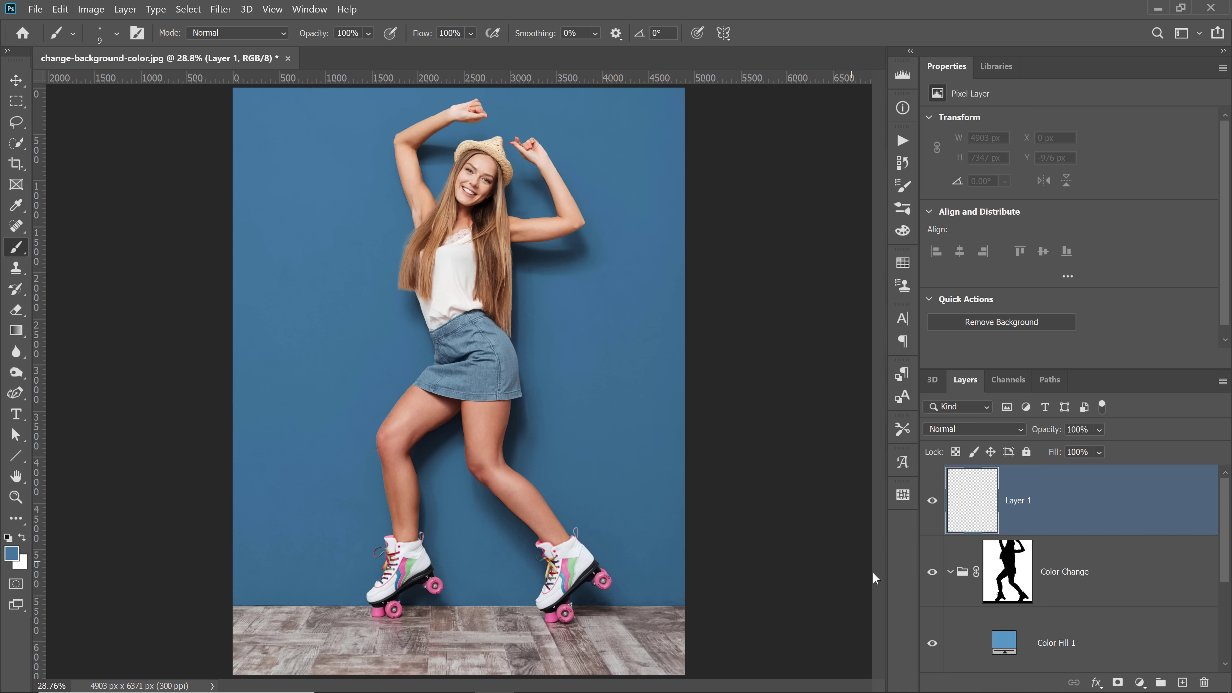
pyautogui.click(950, 572)
pyautogui.click(932, 572)
pyautogui.click(933, 643)
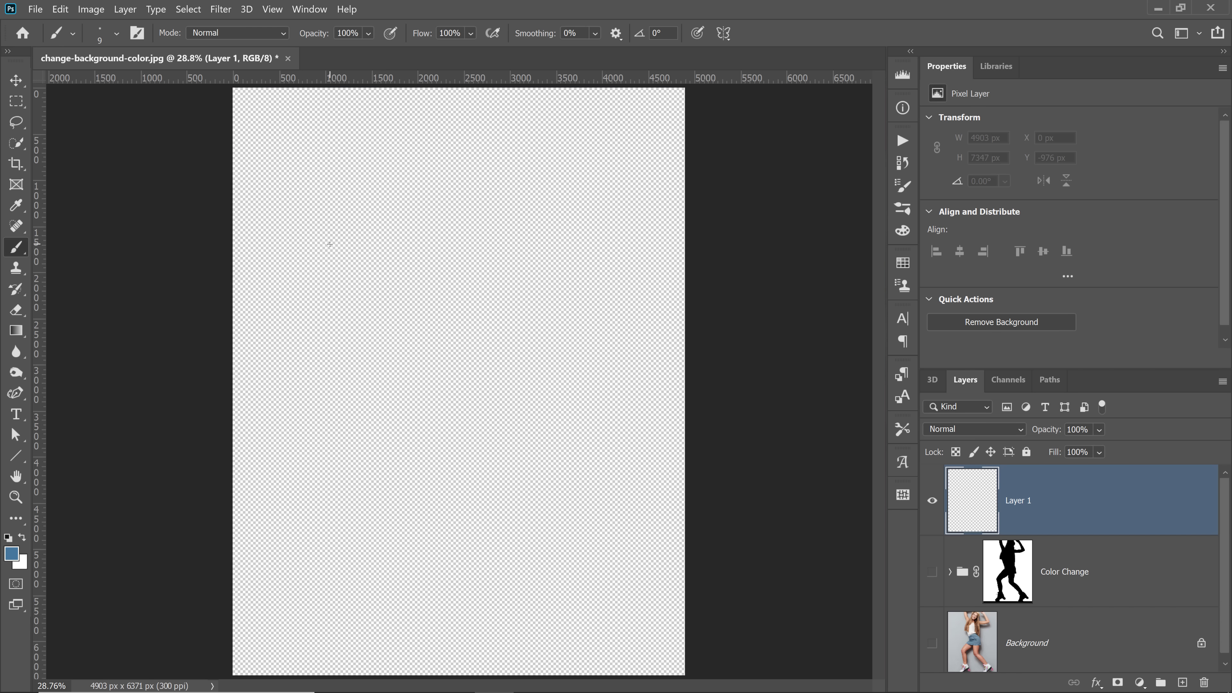
pyautogui.press(']')
pyautogui.press(']')
pyautogui.press(']')
pyautogui.press(']')
pyautogui.press(']')
pyautogui.press(']')
pyautogui.press(']')
pyautogui.press(']')
pyautogui.press(']')
pyautogui.press(']')
pyautogui.press(']')
pyautogui.press(']')
pyautogui.press(']')
pyautogui.press(']')
pyautogui.press(']')
pyautogui.press(']')
pyautogui.press(']')
pyautogui.press(']')
pyautogui.press(']')
pyautogui.press(']')
pyautogui.click(319, 248)
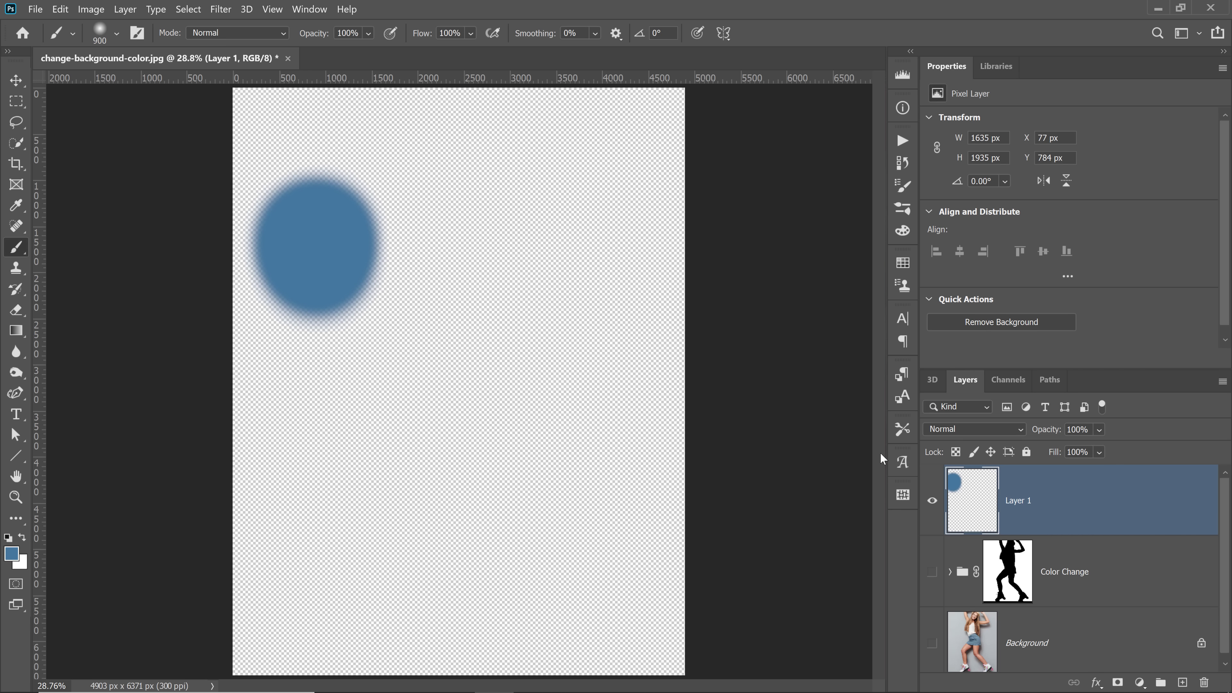
# Step: Show the photo and Color Change group again and expand the group
pyautogui.click(933, 644)
pyautogui.click(933, 572)
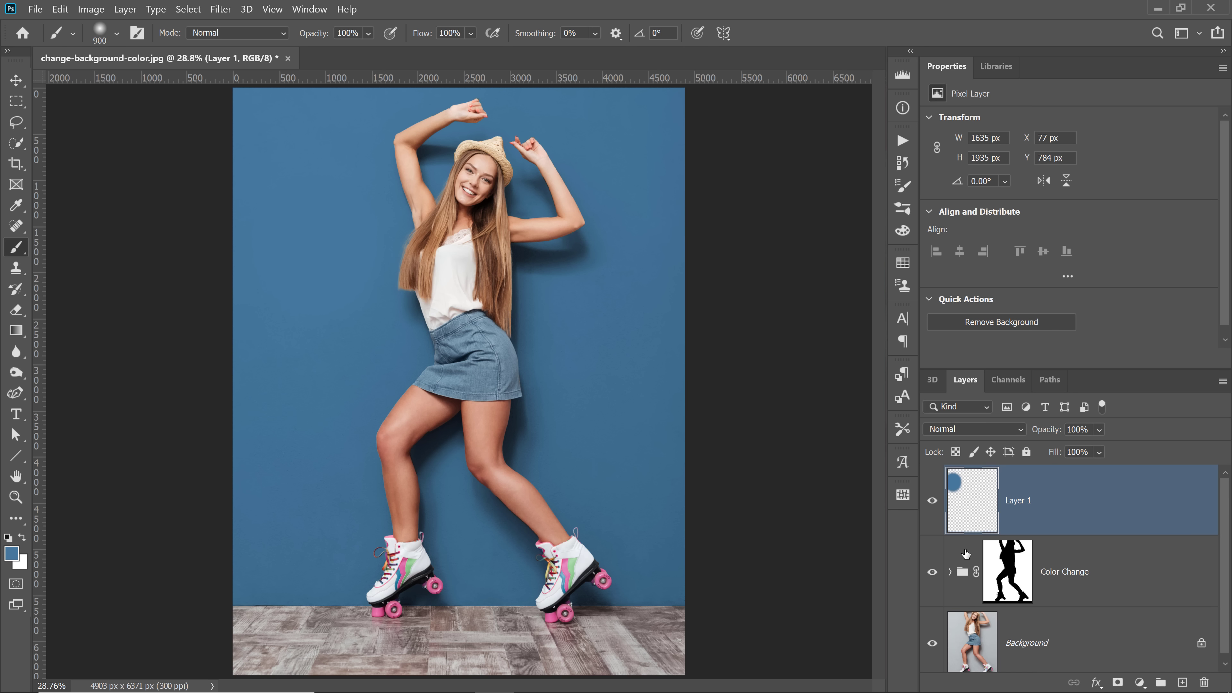
pyautogui.click(952, 576)
# Step: Set Levels 1 input midtones to 2.94, keeping the white input and output levels at 255
pyautogui.scroll(-3, 1021, 588)
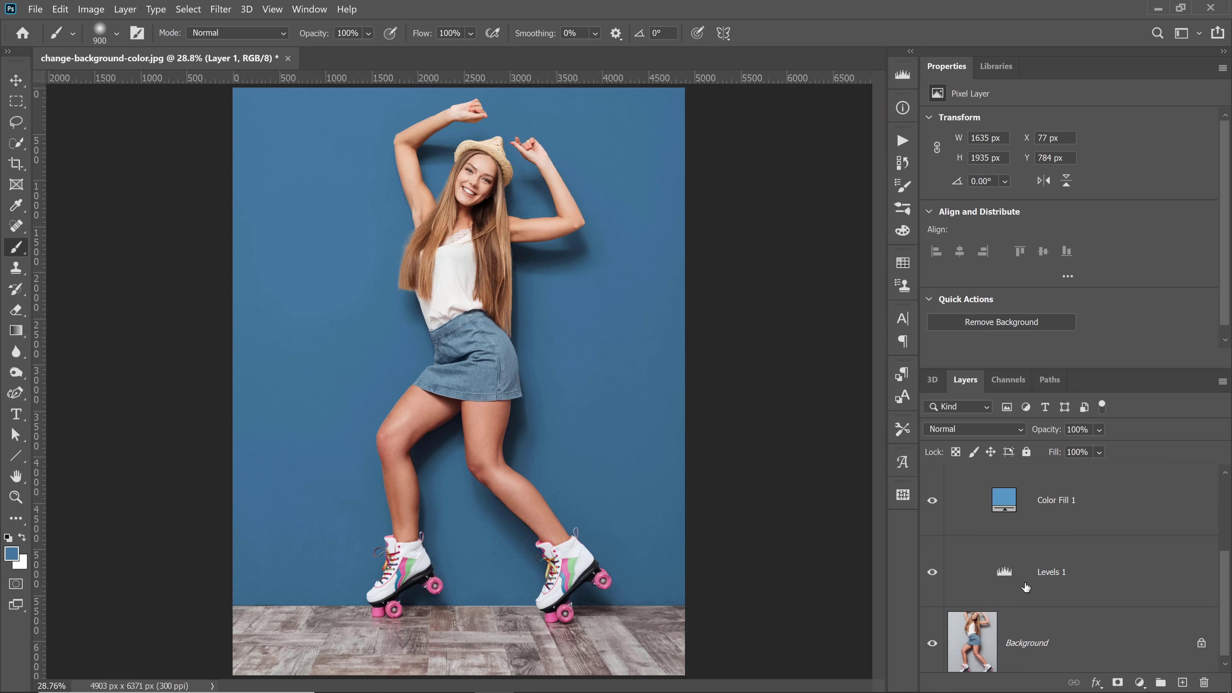
pyautogui.click(1024, 588)
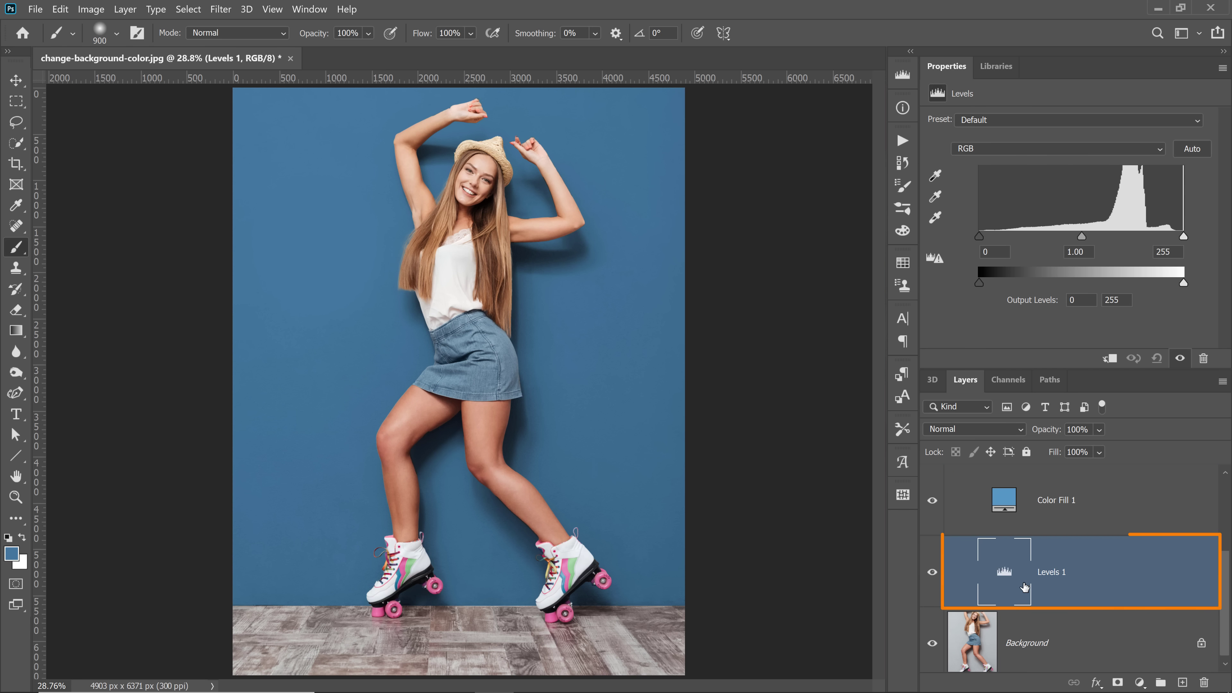
pyautogui.moveTo(1082, 237); pyautogui.dragTo(1133, 237)
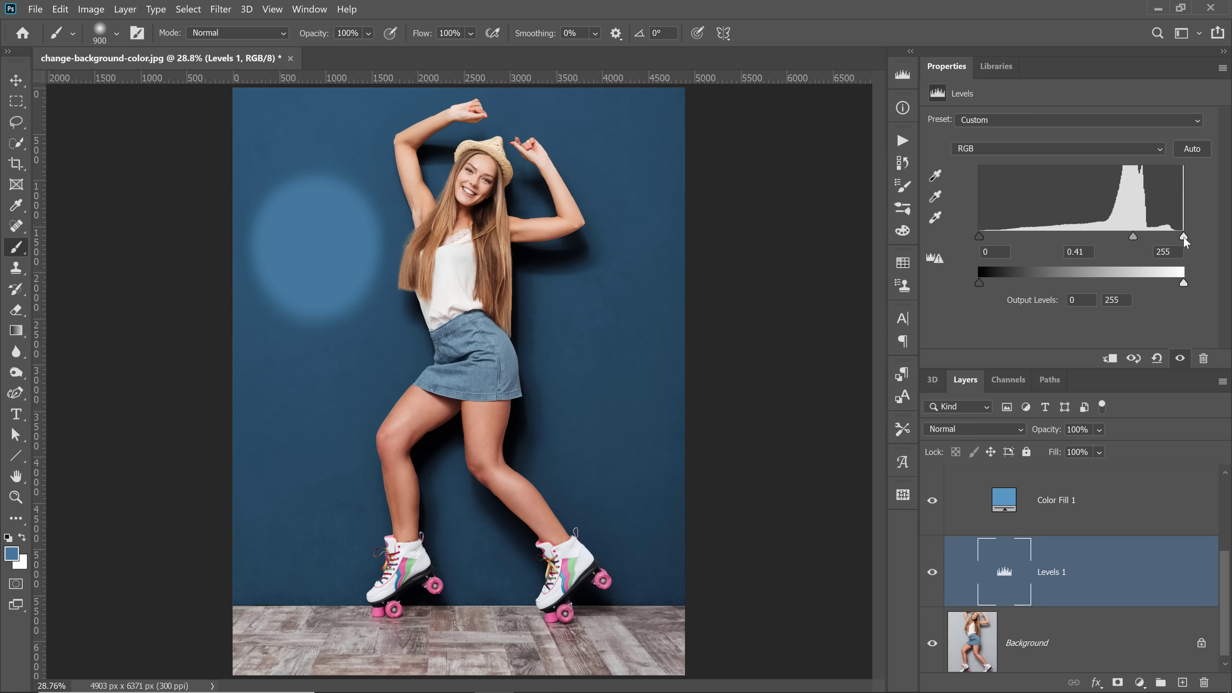
pyautogui.moveTo(1183, 236); pyautogui.dragTo(1162, 236)
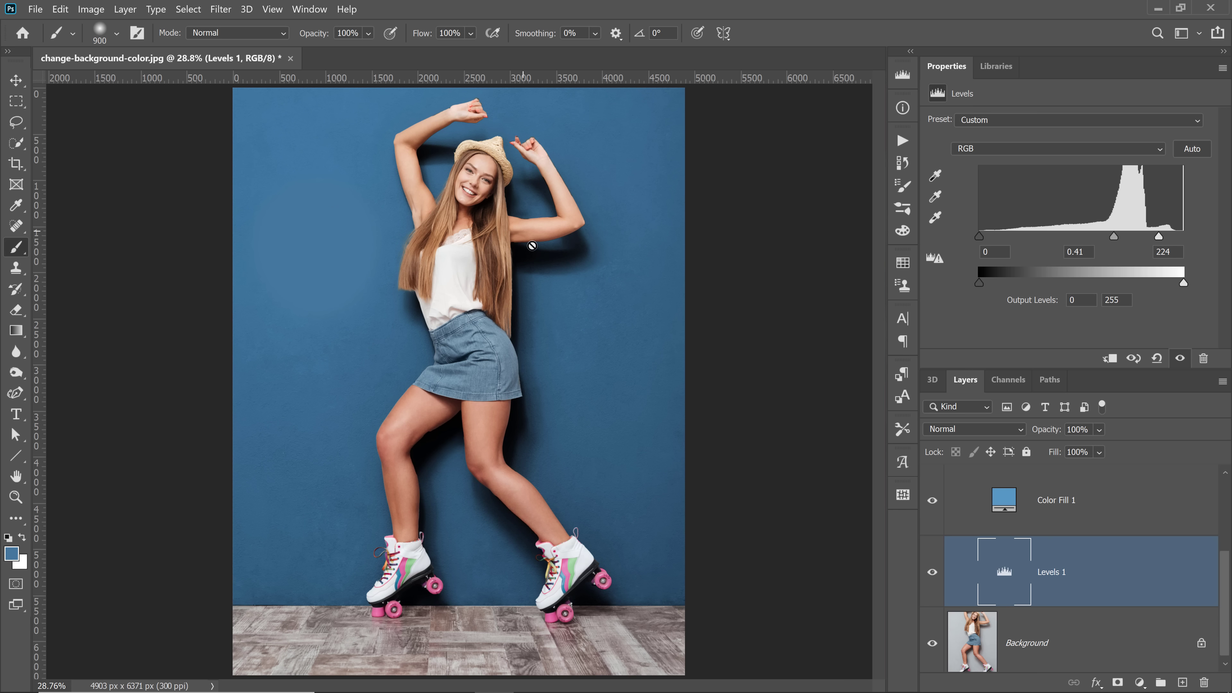
pyautogui.moveTo(1157, 238); pyautogui.dragTo(1007, 235)
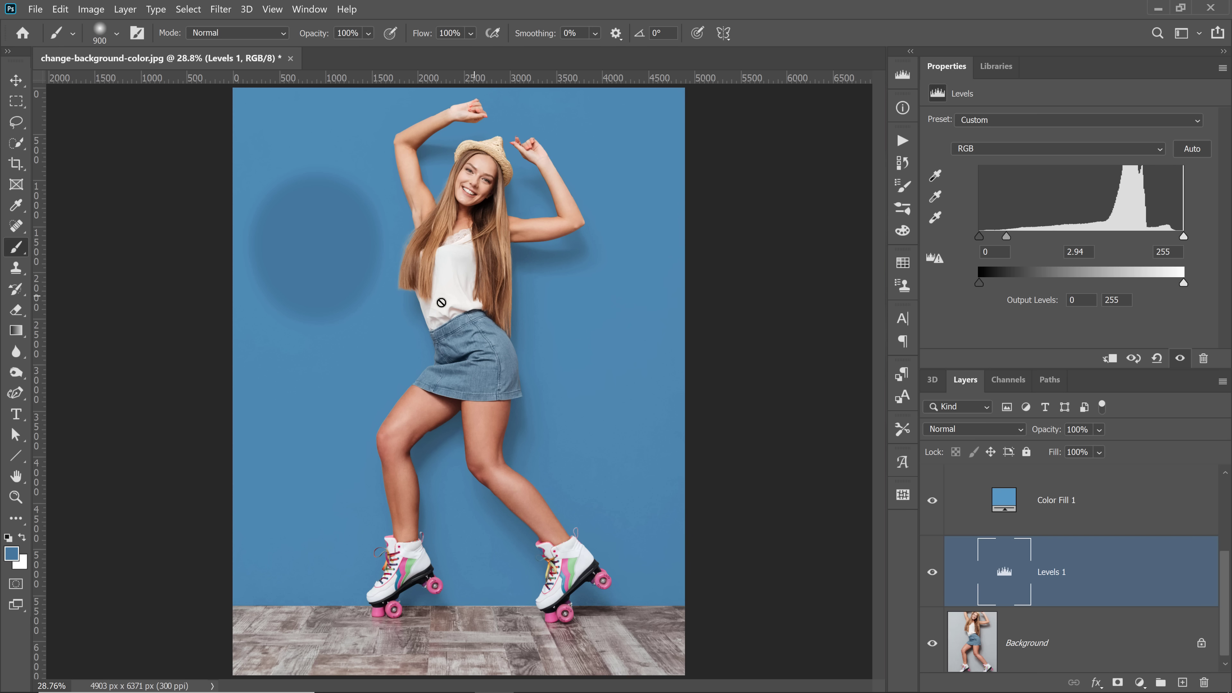
pyautogui.click(1185, 286)
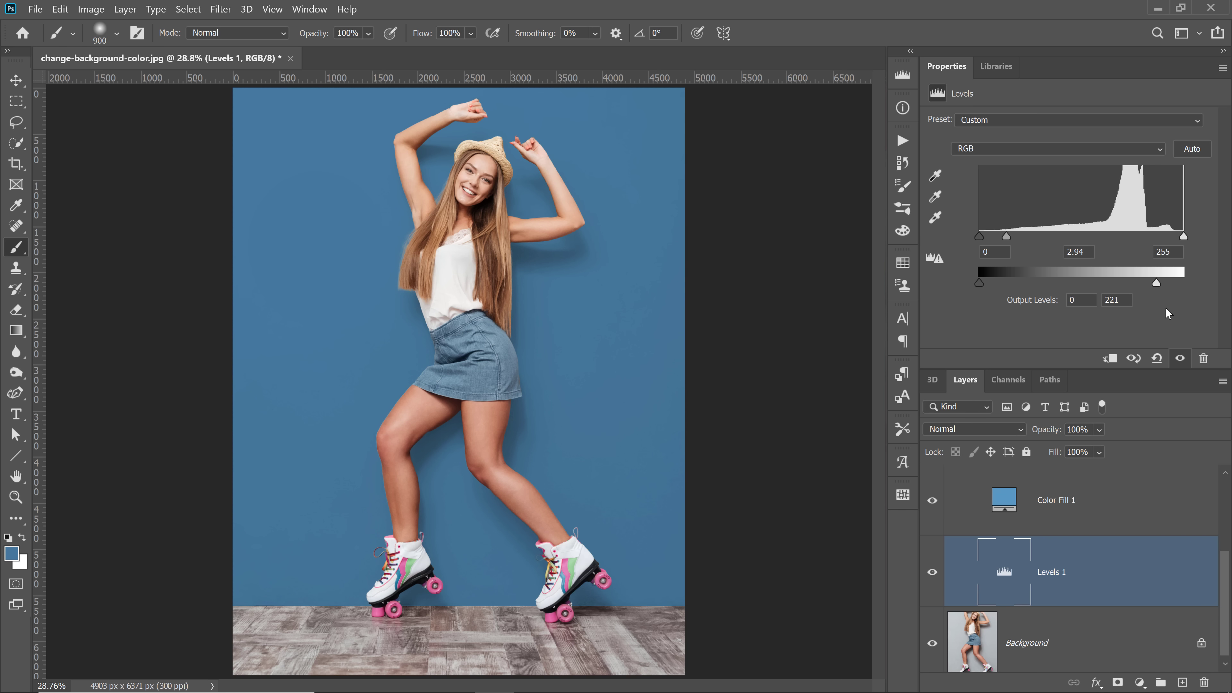
pyautogui.moveTo(1158, 280); pyautogui.dragTo(1200, 288)
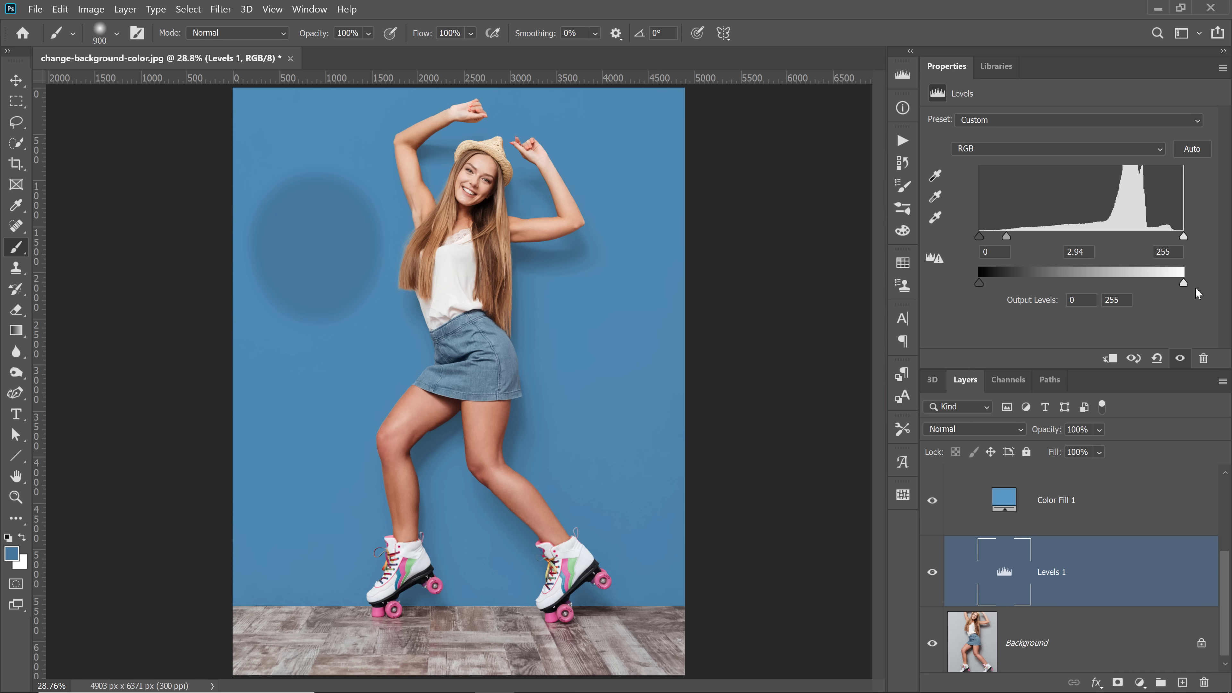
pyautogui.scroll(2, 1030, 521)
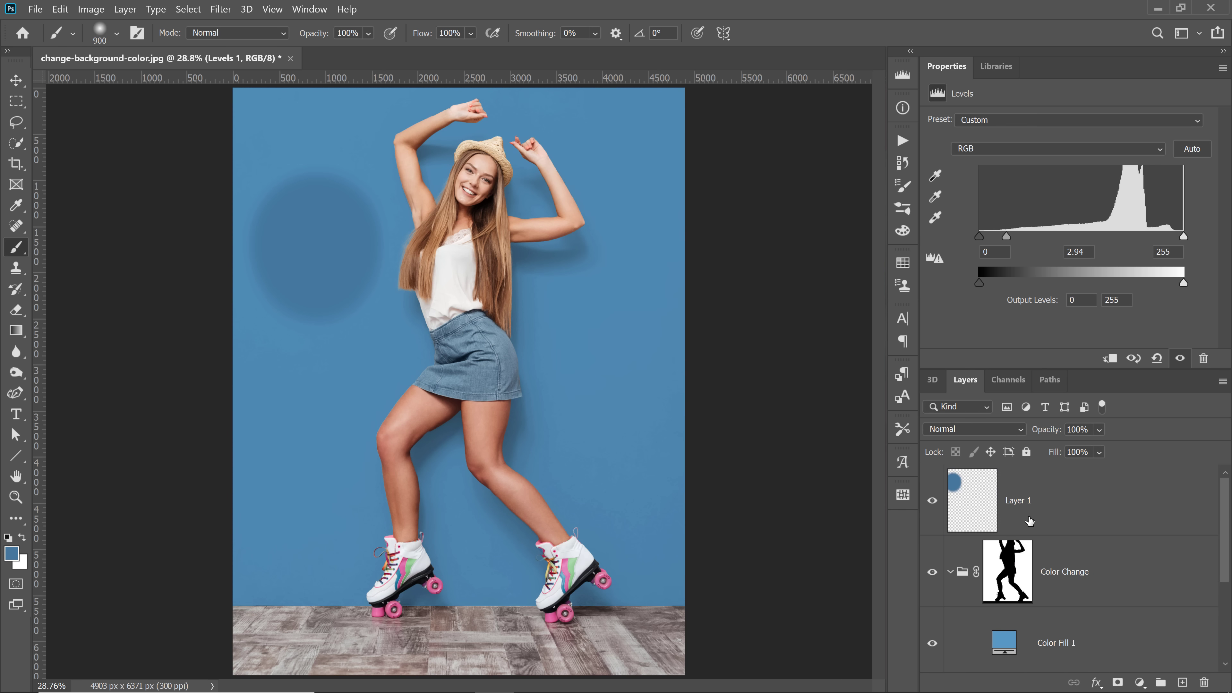
# Step: Change Color Fill 1 to pale pink eab3c4, then select the Color Change group's mask
pyautogui.click(1023, 522)
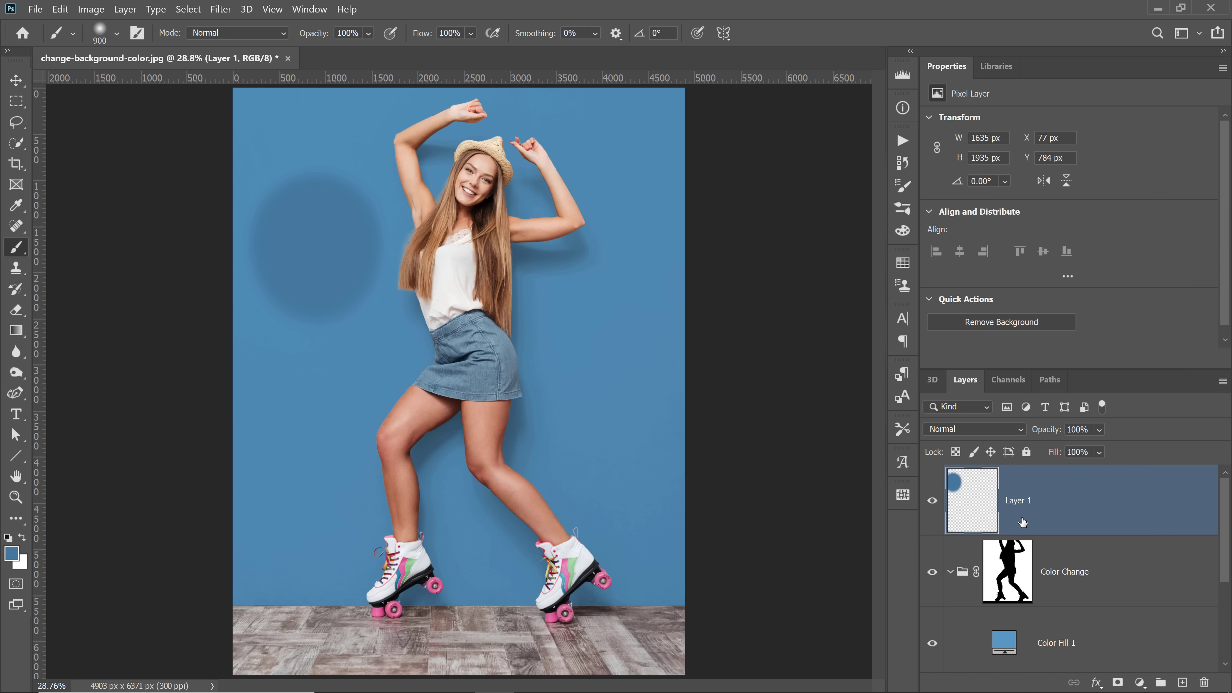
pyautogui.moveTo(1038, 516); pyautogui.dragTo(1204, 682)
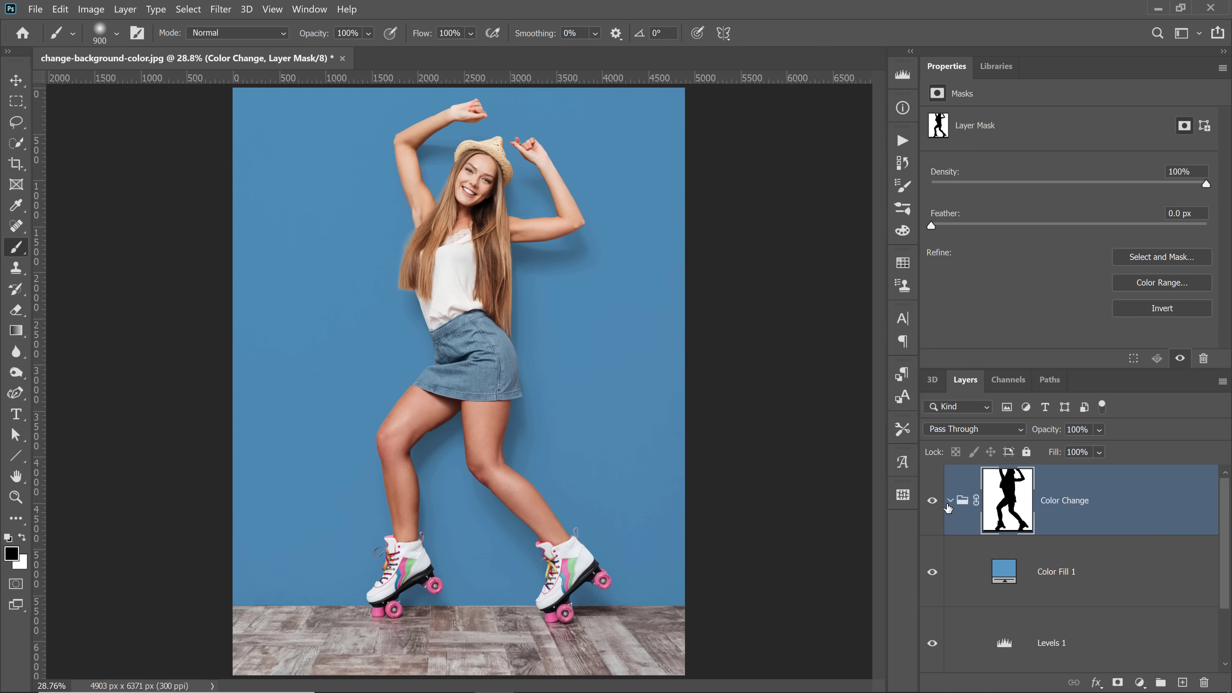
pyautogui.doubleClick(1004, 572)
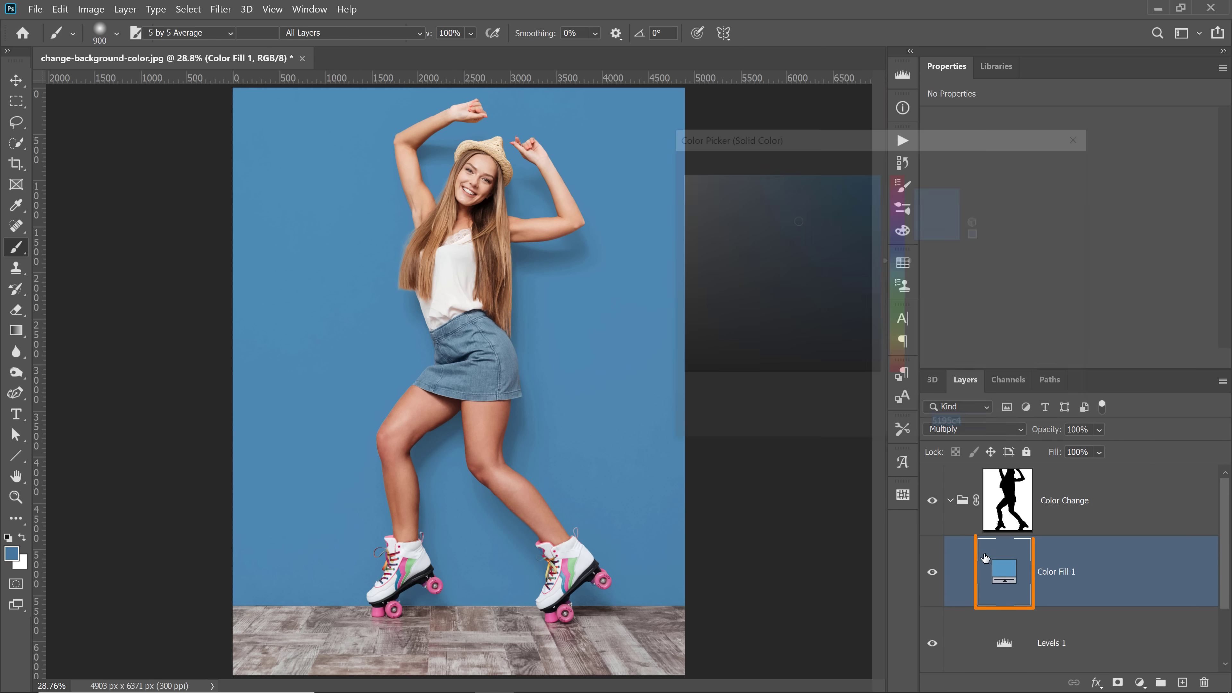
pyautogui.moveTo(902, 296); pyautogui.dragTo(902, 182)
pyautogui.click(724, 188)
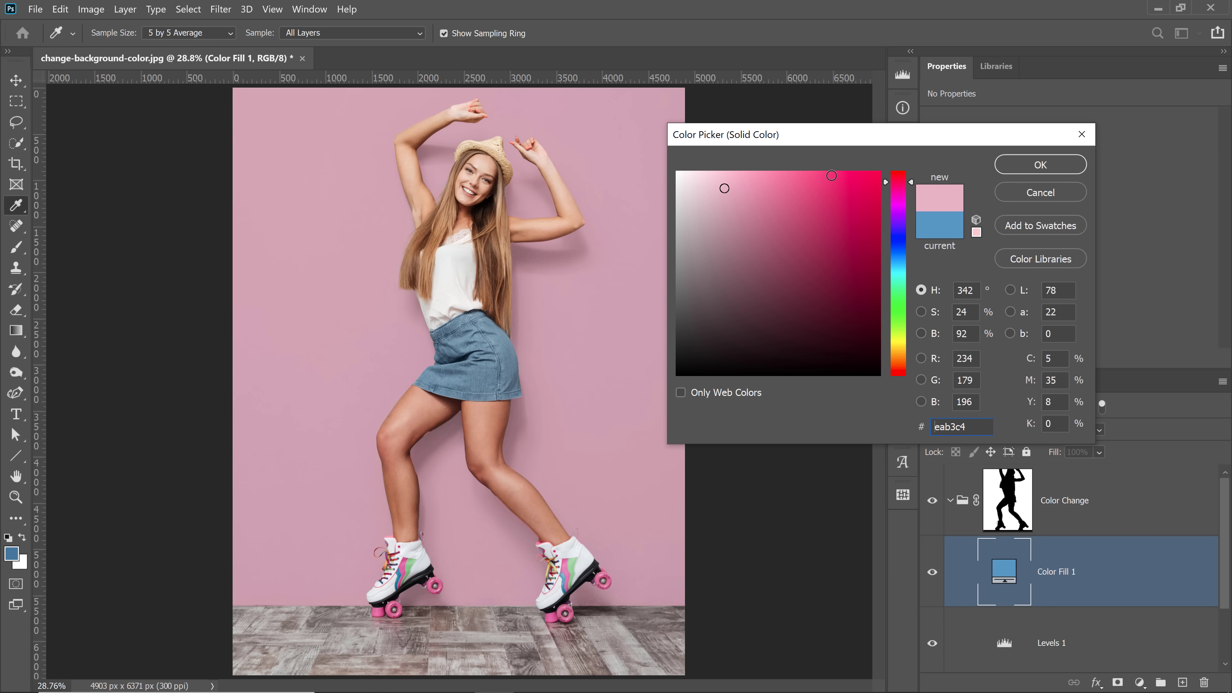
pyautogui.click(1033, 176)
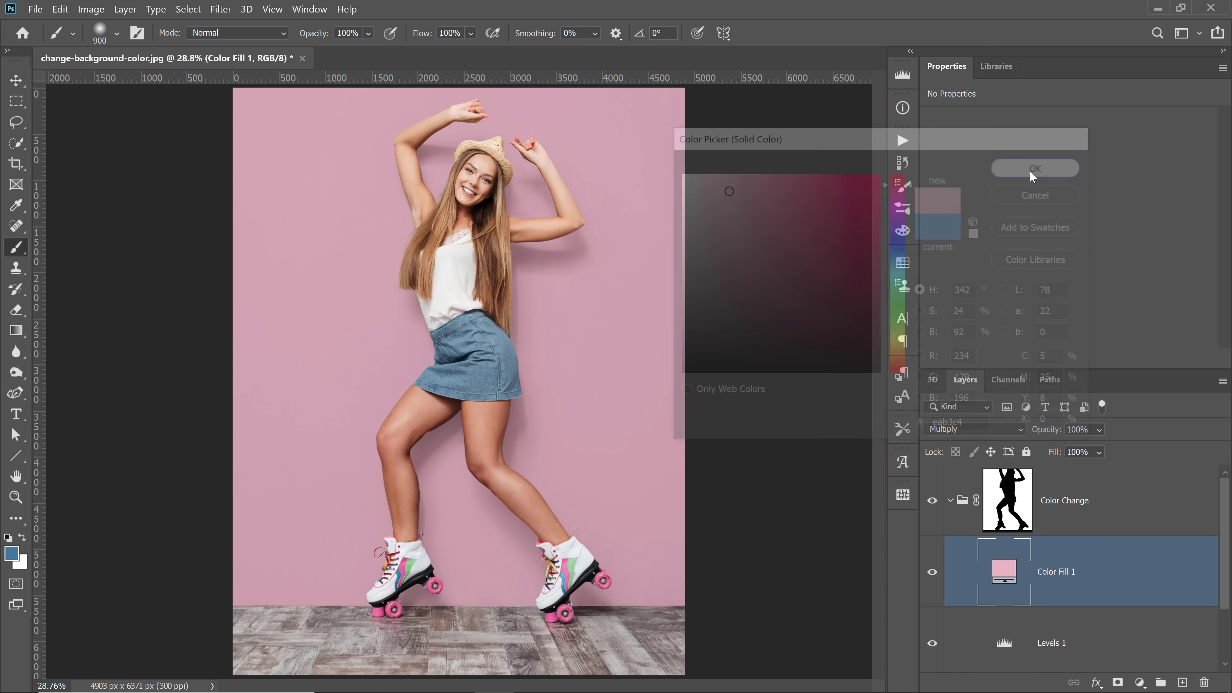
pyautogui.click(1005, 496)
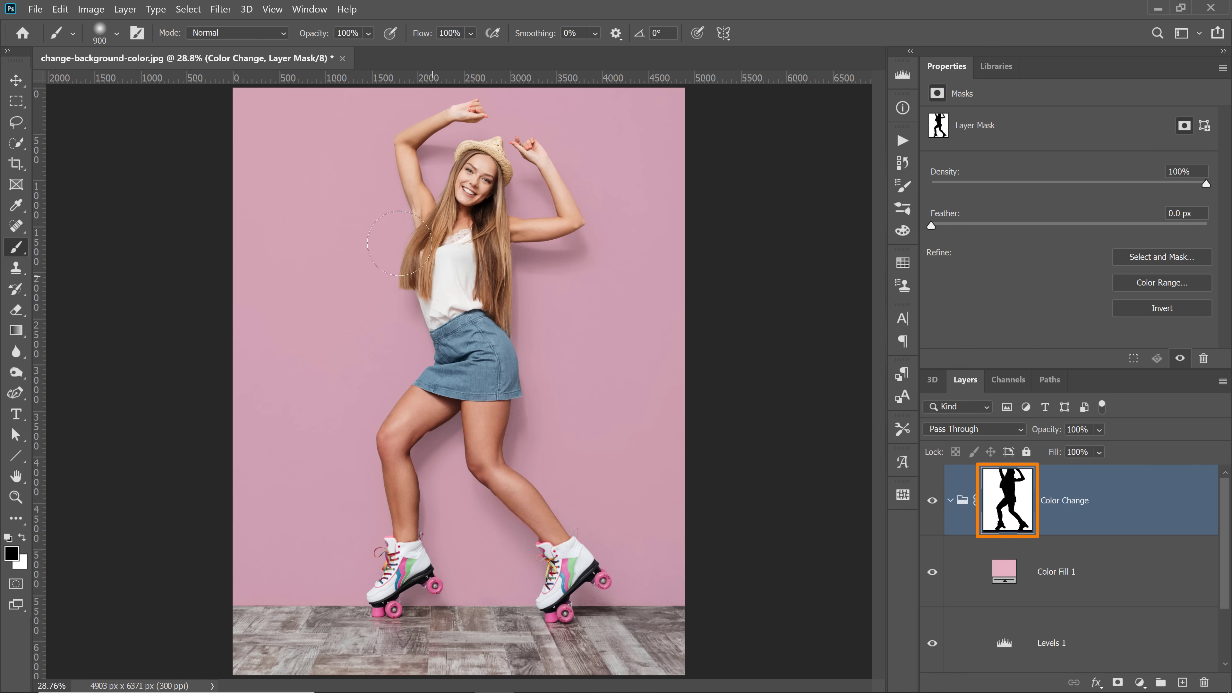
# Step: Zoom in on the hair edge and set Color Fill 1 to dark maroon 532f3a
pyautogui.press('z')
pyautogui.moveTo(397, 255); pyautogui.dragTo(424, 266)
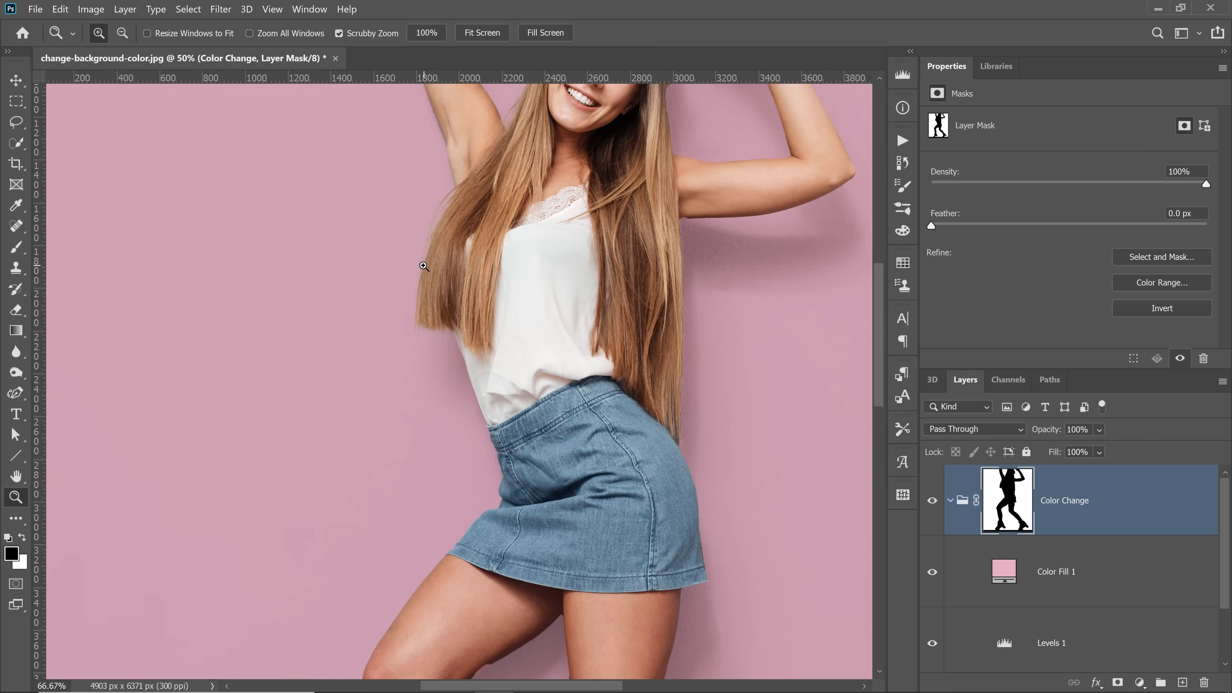
pyautogui.click(424, 266)
pyautogui.click(424, 266)
pyautogui.moveTo(330, 251); pyautogui.dragTo(322, 399)
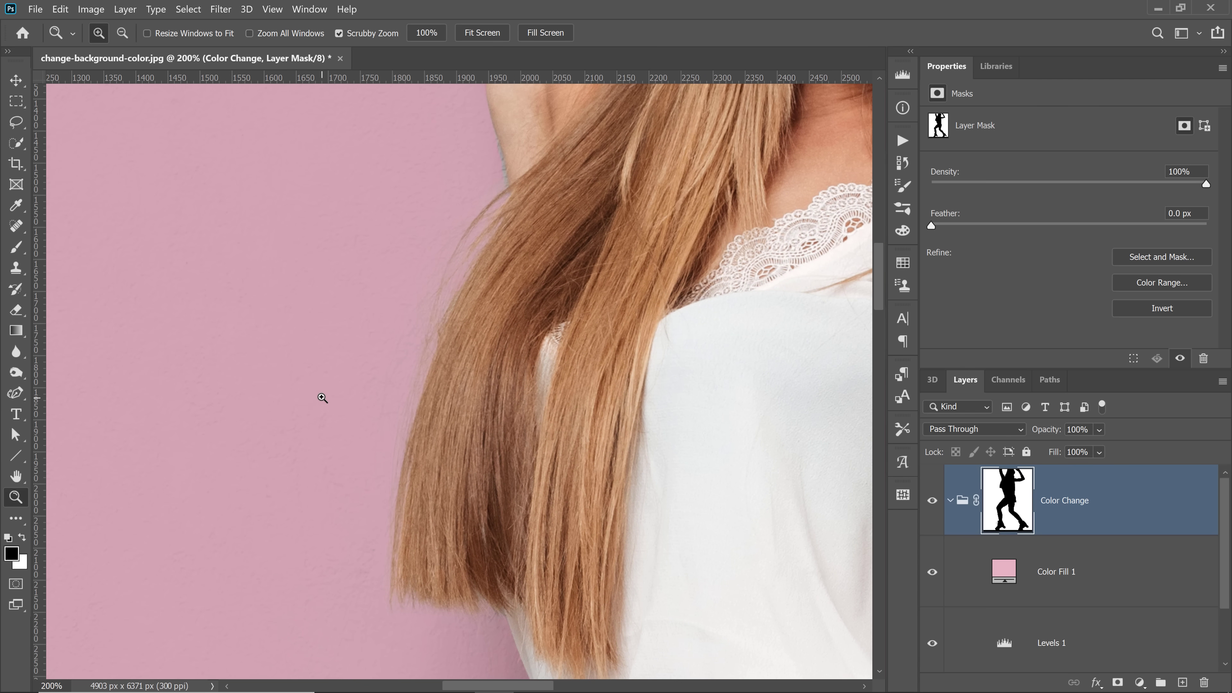
pyautogui.doubleClick(1003, 572)
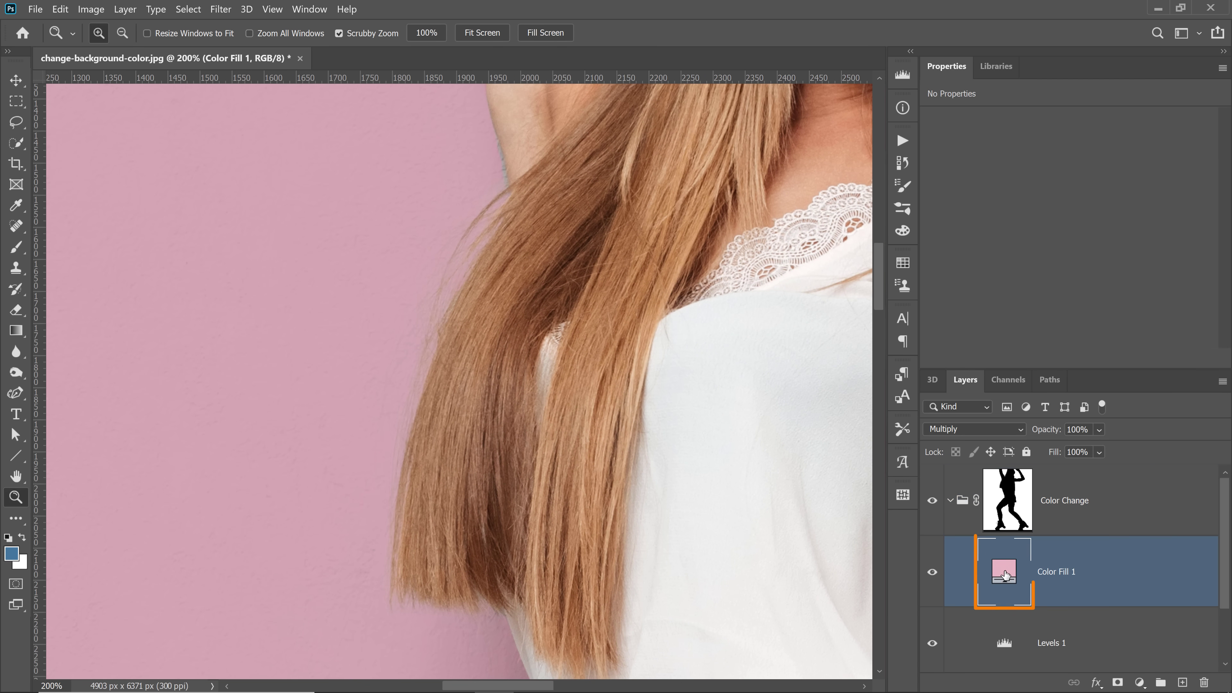
pyautogui.moveTo(739, 237); pyautogui.dragTo(766, 309)
pyautogui.click(1040, 164)
# Step: Dodge the group mask along the hair wisps to blend them, then fit the image on screen
pyautogui.press('z')
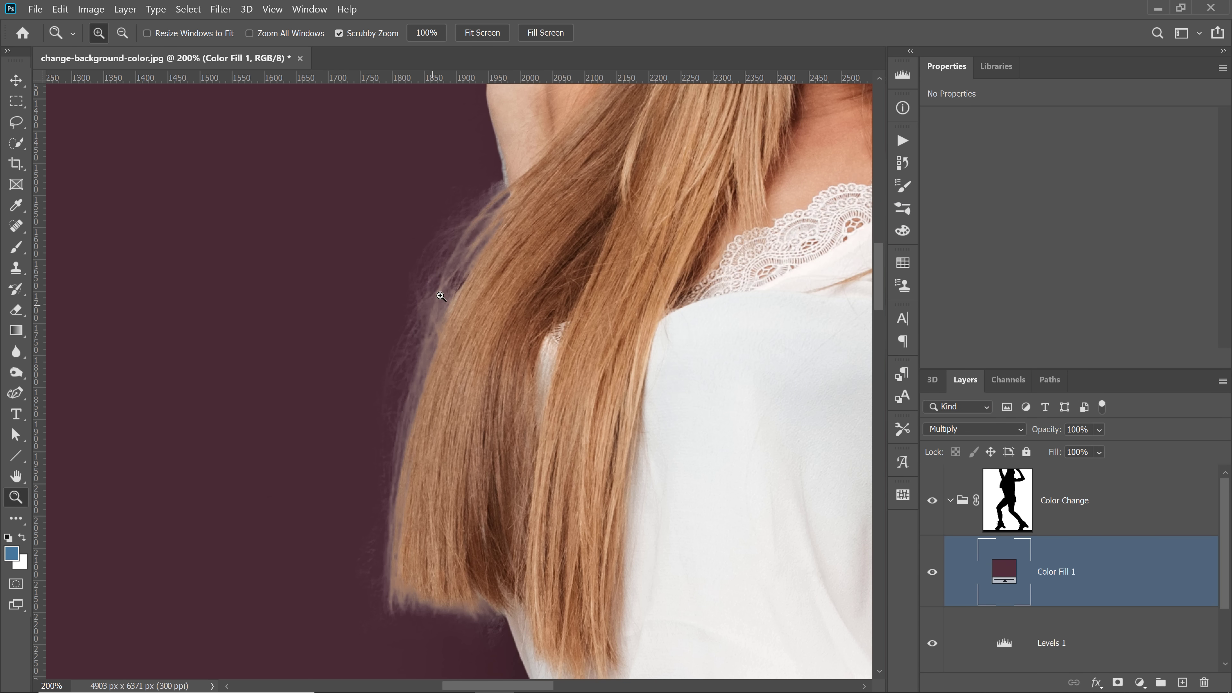
pyautogui.click(18, 372)
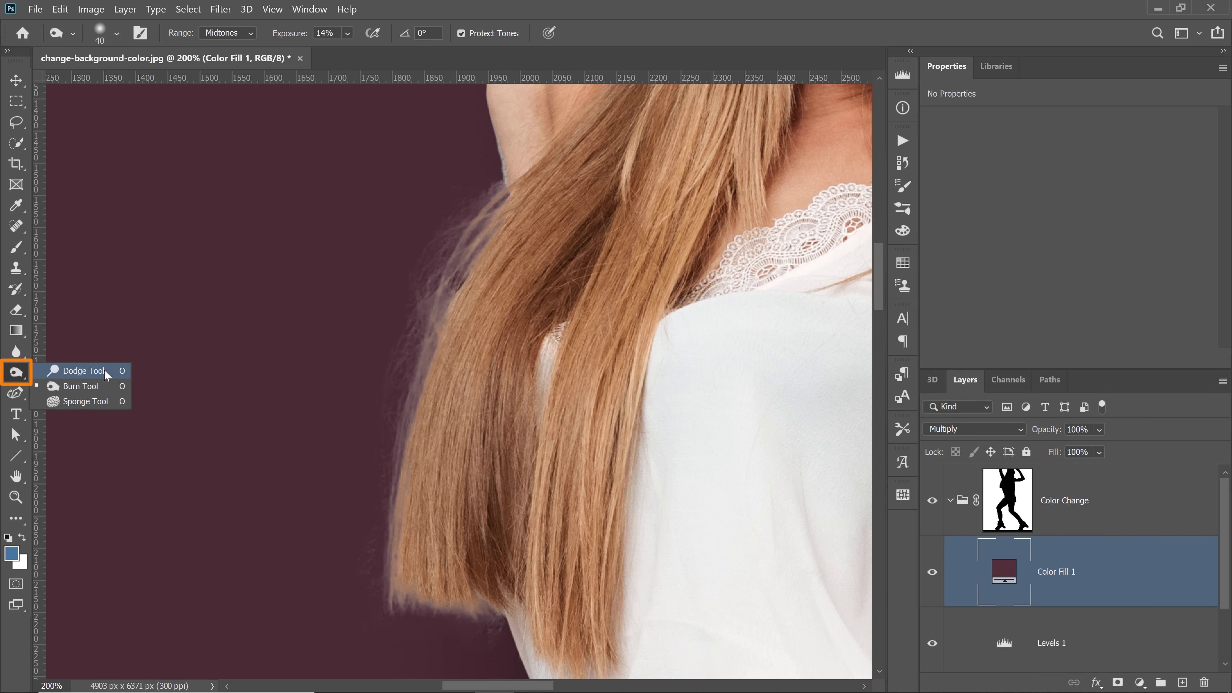
pyautogui.click(103, 371)
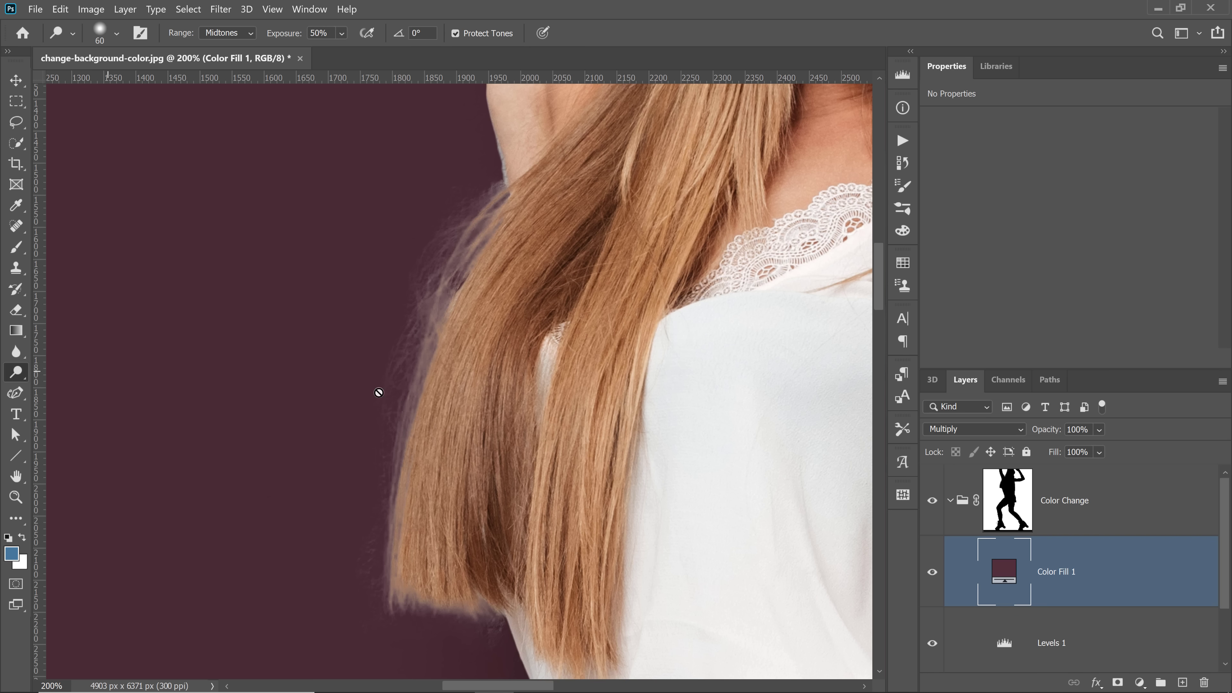
pyautogui.click(1014, 496)
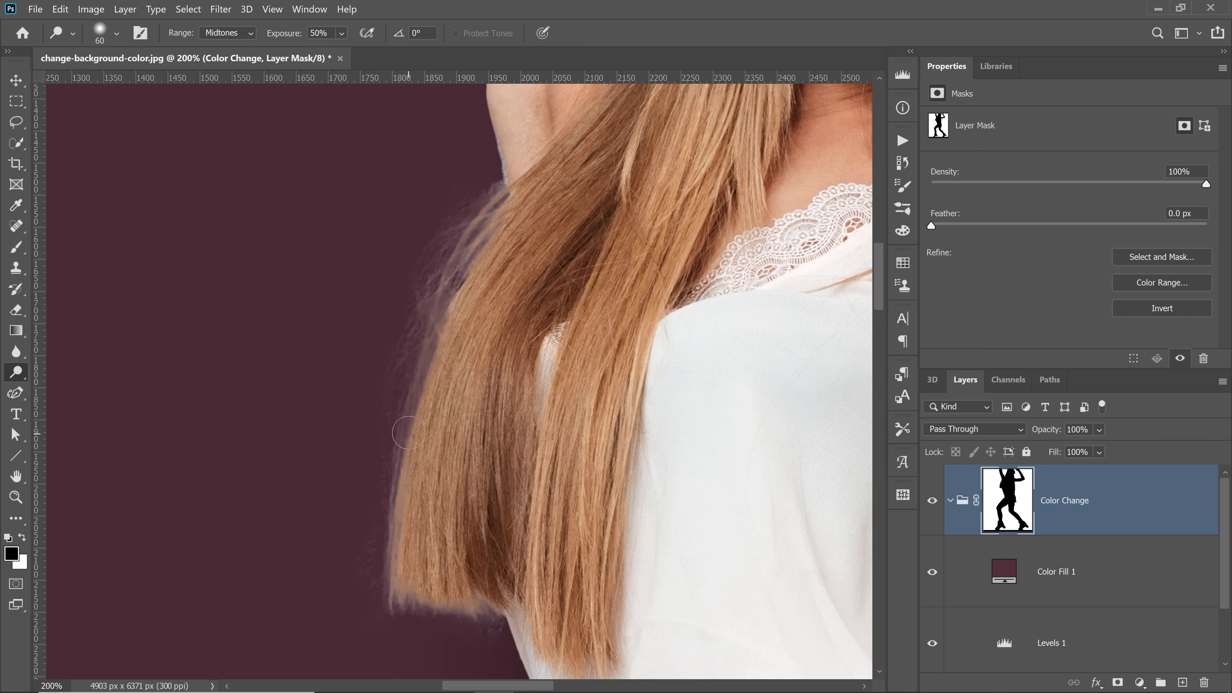
pyautogui.moveTo(413, 258)
pyautogui.mouseDown()
pyautogui.moveTo(460, 202)
pyautogui.moveTo(492, 186)
pyautogui.moveTo(485, 227)
pyautogui.moveTo(435, 298)
pyautogui.moveTo(485, 179)
pyautogui.moveTo(489, 190)
pyautogui.moveTo(475, 184)
pyautogui.moveTo(428, 247)
pyautogui.moveTo(417, 284)
pyautogui.moveTo(423, 252)
pyautogui.moveTo(368, 523)
pyautogui.moveTo(385, 412)
pyautogui.moveTo(368, 423)
pyautogui.moveTo(351, 558)
pyautogui.moveTo(395, 660)
pyautogui.moveTo(496, 623)
pyautogui.moveTo(481, 613)
pyautogui.moveTo(500, 640)
pyautogui.moveTo(458, 621)
pyautogui.moveTo(415, 638)
pyautogui.moveTo(475, 616)
pyautogui.moveTo(372, 602)
pyautogui.moveTo(381, 534)
pyautogui.moveTo(493, 184)
pyautogui.mouseUp()
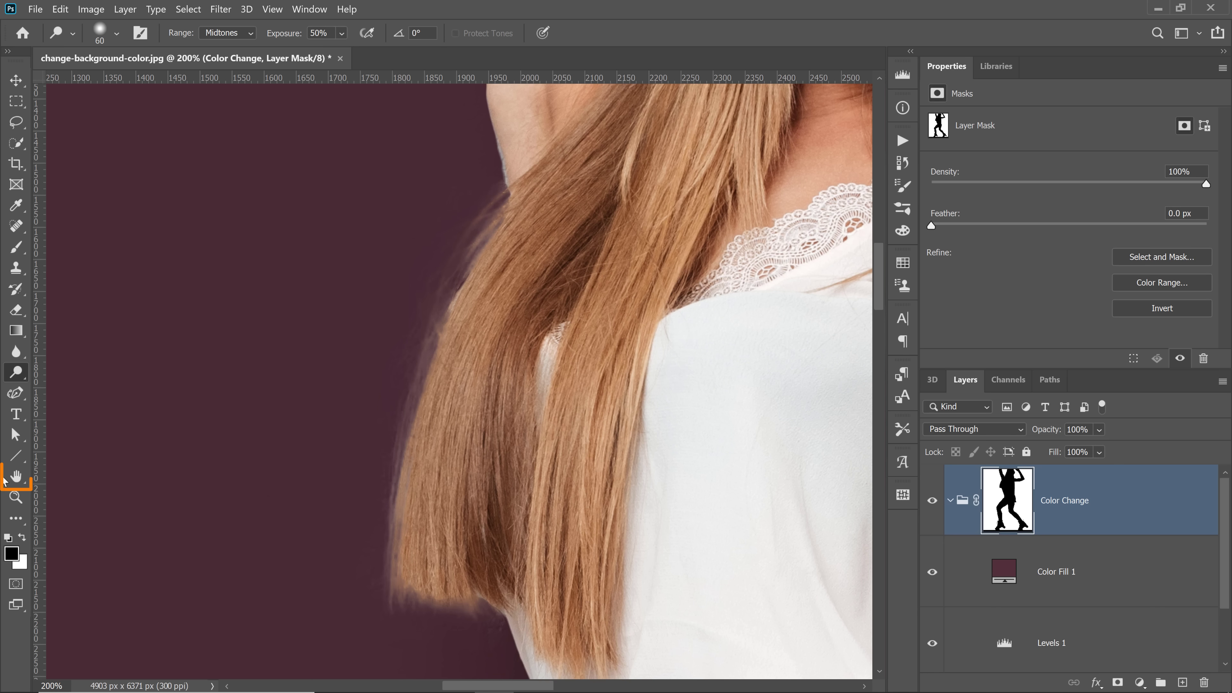
pyautogui.doubleClick(16, 476)
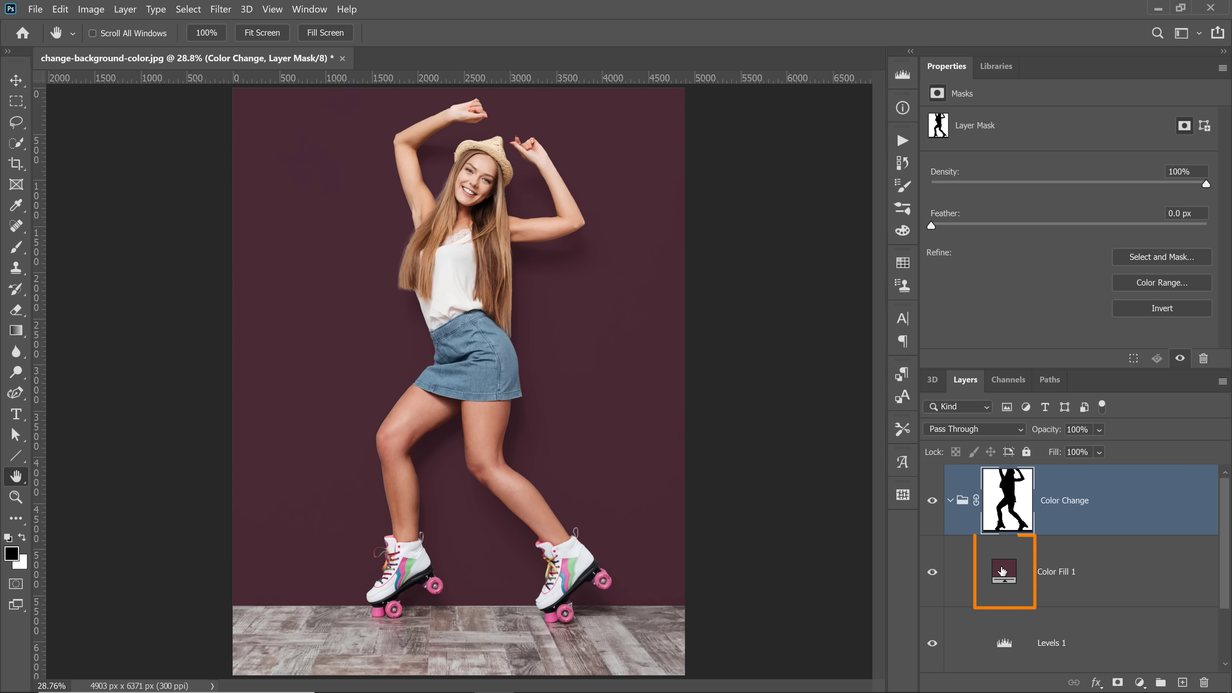
# Step: Switch Color Fill 1 from maroon to a lighter, saturated bright blue
pyautogui.click(1002, 578)
pyautogui.doubleClick(997, 601)
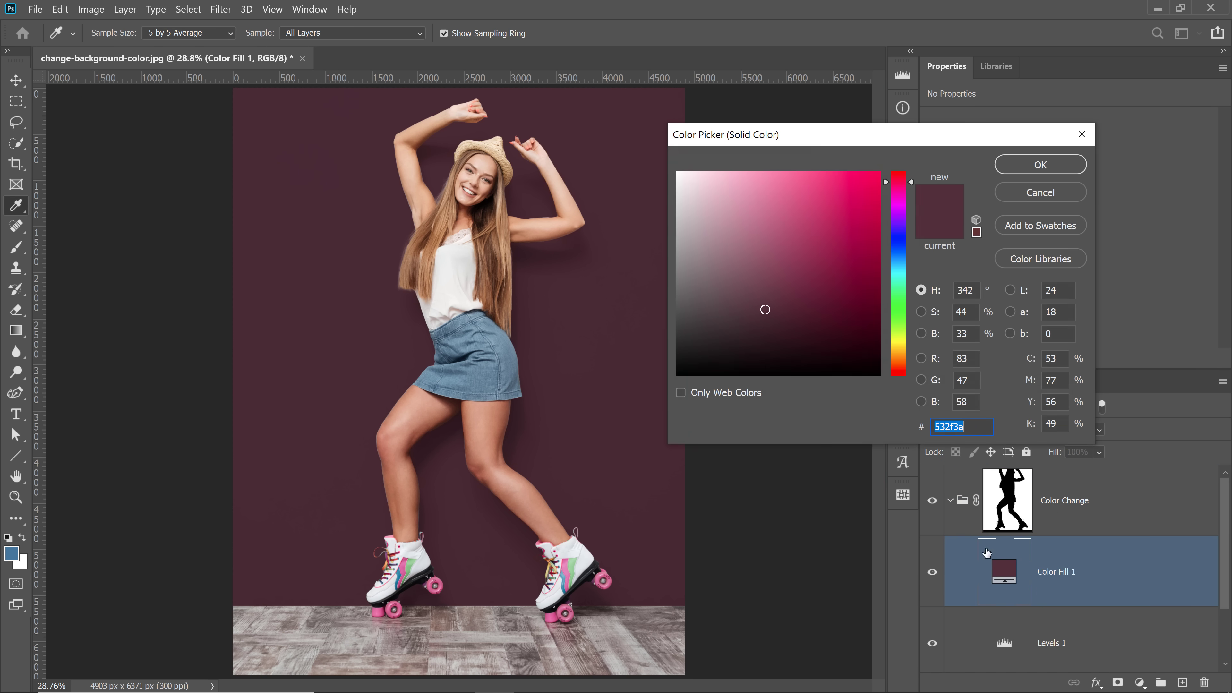
pyautogui.moveTo(898, 245); pyautogui.dragTo(858, 262)
pyautogui.moveTo(762, 209); pyautogui.dragTo(775, 226)
pyautogui.moveTo(902, 258)
pyautogui.mouseDown()
pyautogui.moveTo(902, 247)
pyautogui.moveTo(901, 259)
pyautogui.mouseUp()
pyautogui.moveTo(791, 214); pyautogui.dragTo(794, 209)
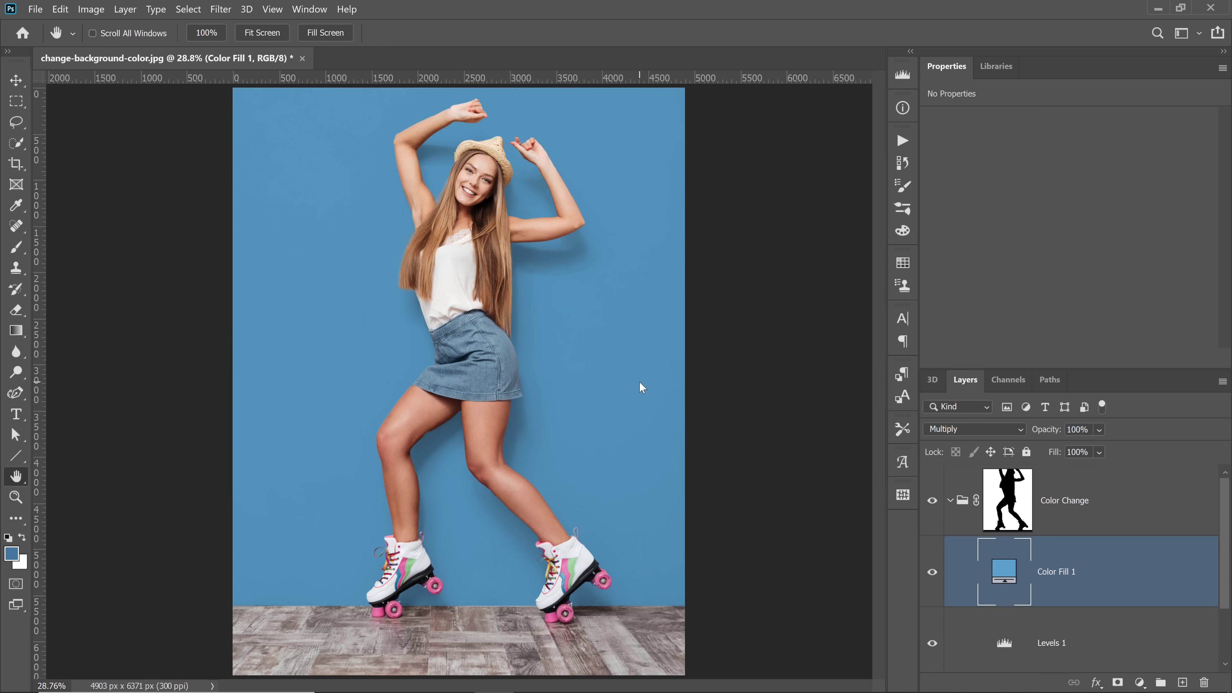